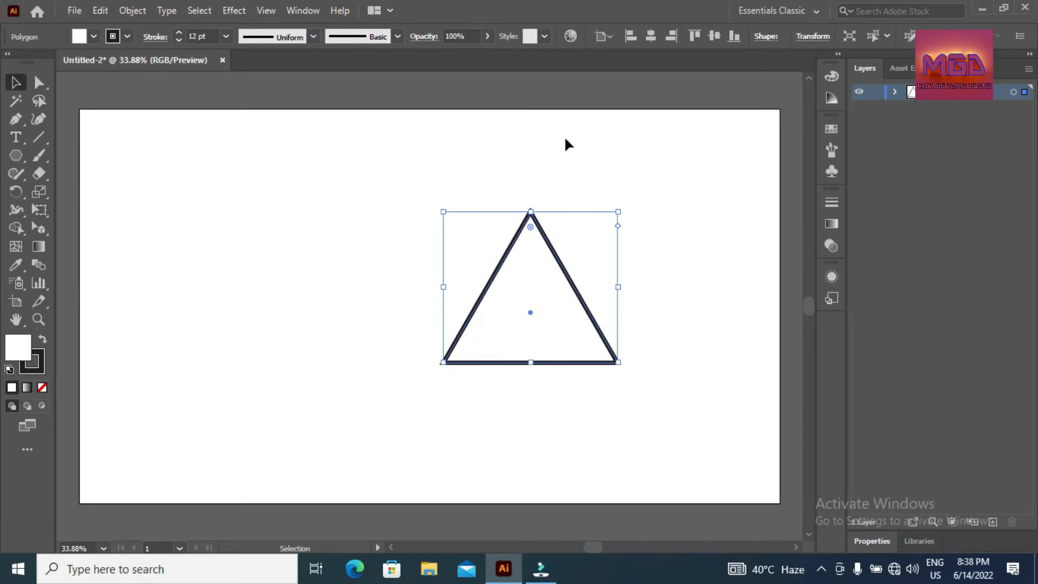
Copy the selected triangle and paste the duplicate directly in front of it.
{"action": "left_click", "coordinate": [133, 10]}
{"action": "mouse_move", "coordinate": [106, 12]}
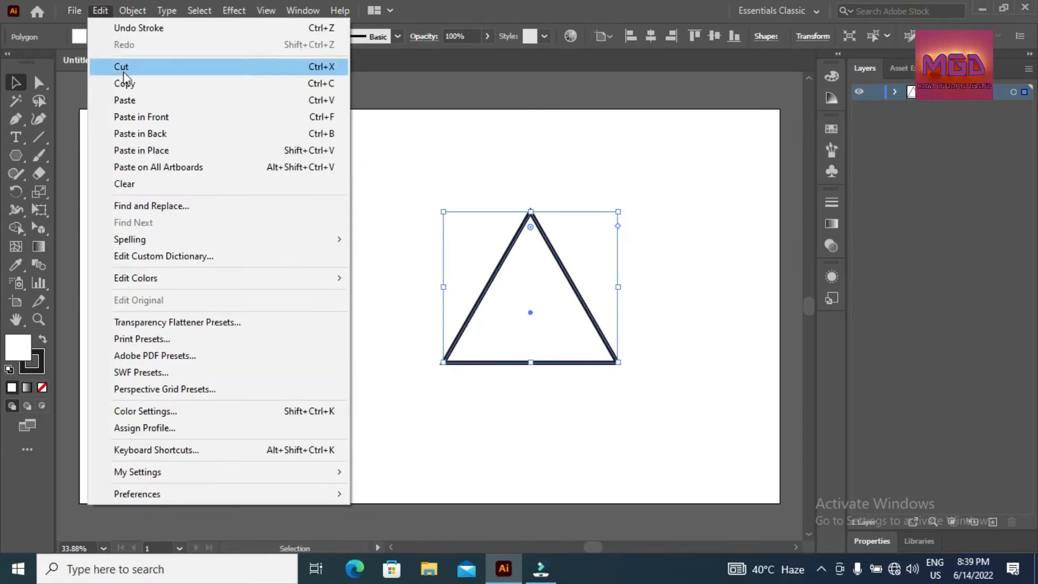
{"action": "left_click", "coordinate": [122, 78]}
{"action": "left_click", "coordinate": [107, 12]}
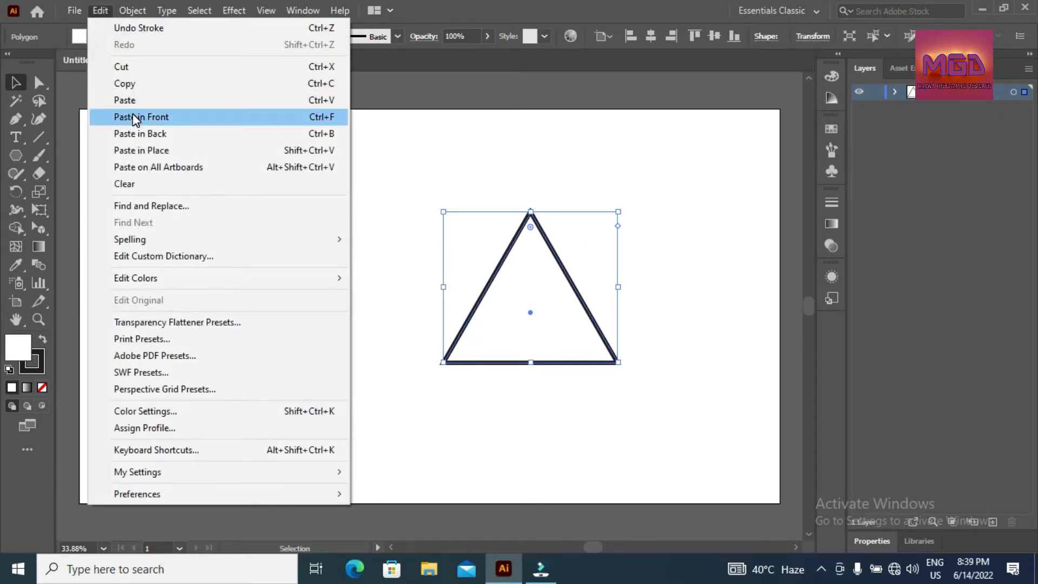
{"action": "left_click", "coordinate": [141, 116]}
Nudge the duplicate horizontally left by a little over half the triangle's width so the two triangles overlap at their bases.
{"action": "key", "text": "Left"}
{"action": "key", "text": "Left"}
{"action": "key", "text": "Left"}
{"action": "key", "text": "Left"}
{"action": "key", "text": "Left"}
{"action": "key", "text": "Left"}
{"action": "key", "text": "Left"}
{"action": "key", "text": "Left"}
{"action": "key", "text": "Left"}
{"action": "key", "text": "Left"}
{"action": "key", "text": "Left"}
{"action": "key", "text": "Left"}
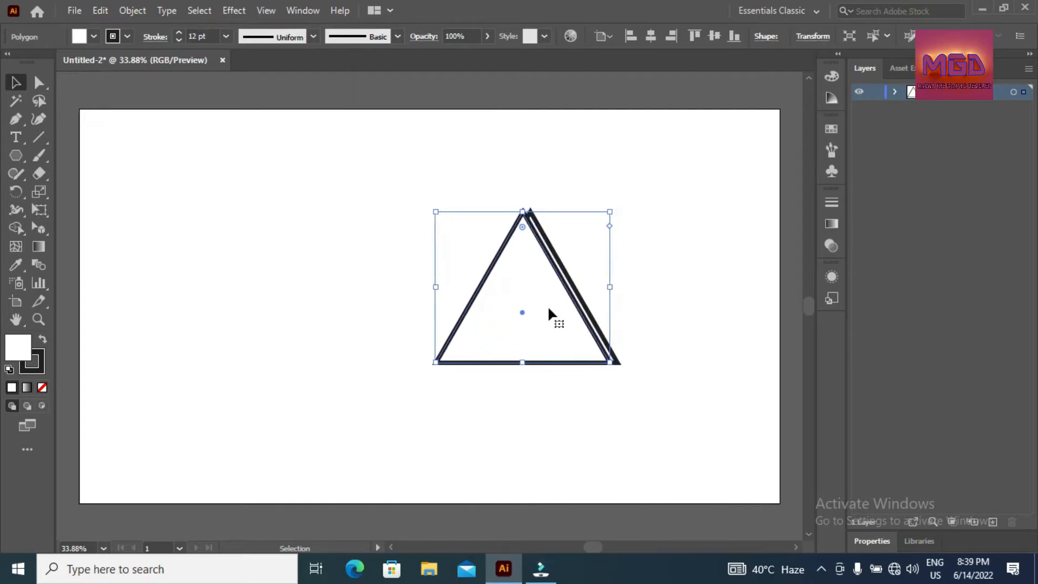
{"action": "key", "text": "Left"}
{"action": "key", "text": "Left"}
{"action": "key", "text": "Left"}
{"action": "key", "text": "Left"}
{"action": "key", "text": "Left"}
{"action": "key", "text": "Left"}
{"action": "key", "text": "Left"}
{"action": "key", "text": "Left"}
{"action": "key", "text": "Left"}
{"action": "key", "text": "Left"}
{"action": "key", "text": "Left"}
{"action": "key", "text": "Left"}
{"action": "key", "text": "Left"}
{"action": "key", "text": "Left"}
{"action": "key", "text": "Left"}
{"action": "key", "text": "Left"}
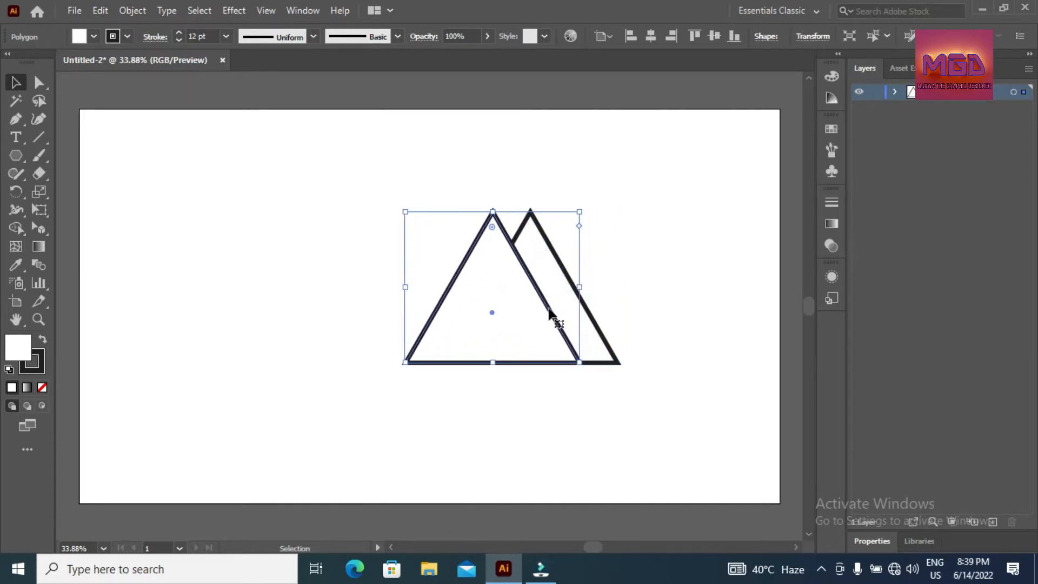
{"action": "key", "text": "Left"}
{"action": "key", "text": "Left"}
{"action": "key", "text": "Left"}
{"action": "key", "text": "Left"}
{"action": "key", "text": "Left"}
{"action": "key", "text": "Left"}
{"action": "key", "text": "Left"}
{"action": "key", "text": "Left"}
{"action": "key", "text": "Left"}
{"action": "key", "text": "Left"}
{"action": "key", "text": "Left"}
{"action": "key", "text": "Left"}
{"action": "key", "text": "Left"}
{"action": "key", "text": "Left"}
{"action": "key", "text": "Left"}
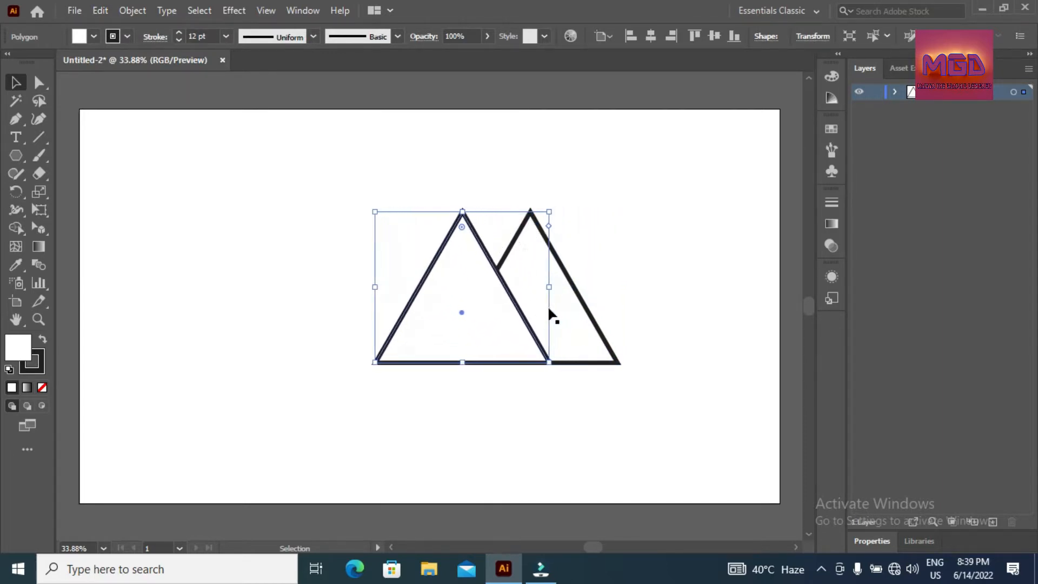
{"action": "key", "text": "Left"}
{"action": "key", "text": "Left"}
{"action": "key", "text": "Left"}
{"action": "key", "text": "Left"}
{"action": "key", "text": "Left"}
{"action": "key", "text": "Left"}
{"action": "key", "text": "Left"}
{"action": "key", "text": "Left"}
{"action": "key", "text": "Left"}
{"action": "key", "text": "Left"}
{"action": "key", "text": "Left"}
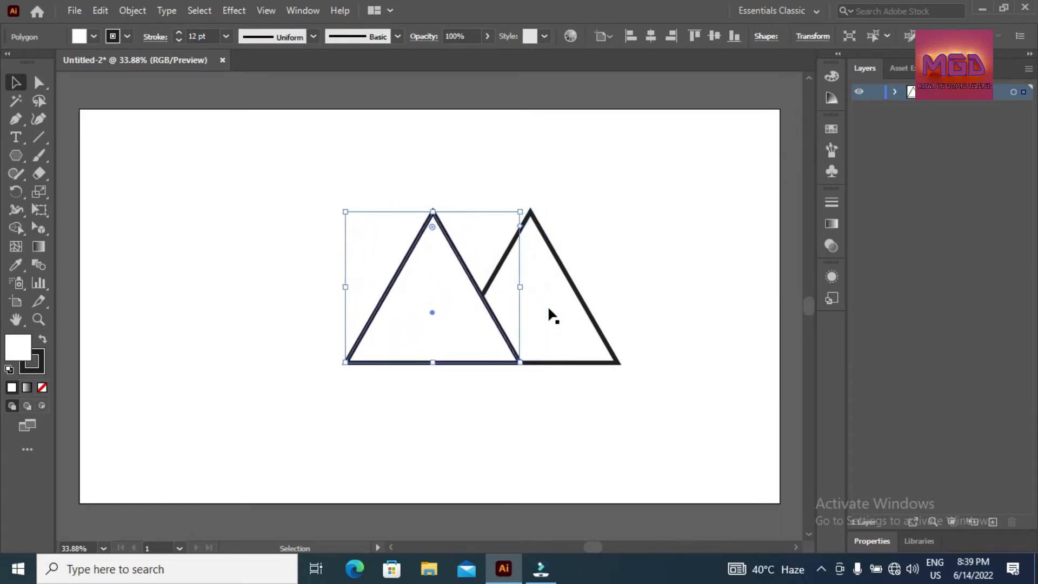
{"action": "key", "text": "Right"}
{"action": "key", "text": "Right"}
{"action": "key", "text": "Right"}
{"action": "key", "text": "Right"}
{"action": "key", "text": "Right"}
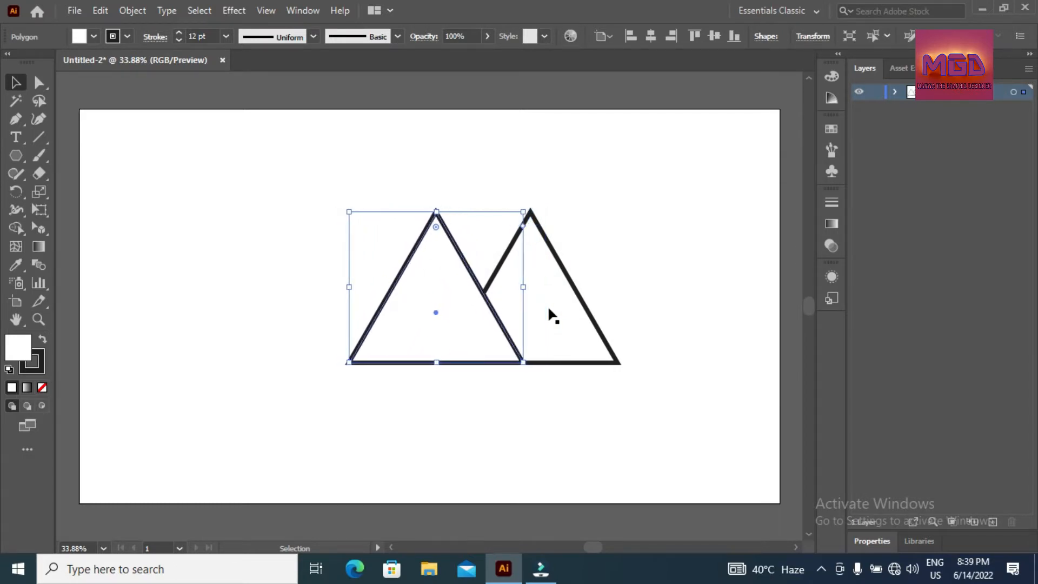
Copy the shifted triangle and paste a third triangle in front of it.
{"action": "left_click", "coordinate": [100, 12]}
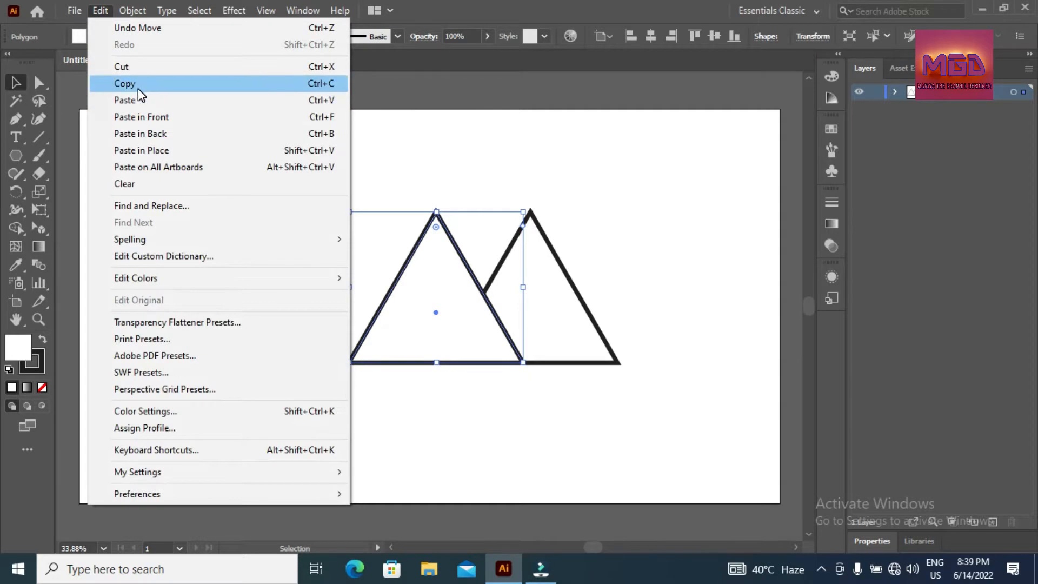
{"action": "left_click", "coordinate": [136, 87]}
{"action": "left_click", "coordinate": [101, 13]}
{"action": "left_click", "coordinate": [136, 118]}
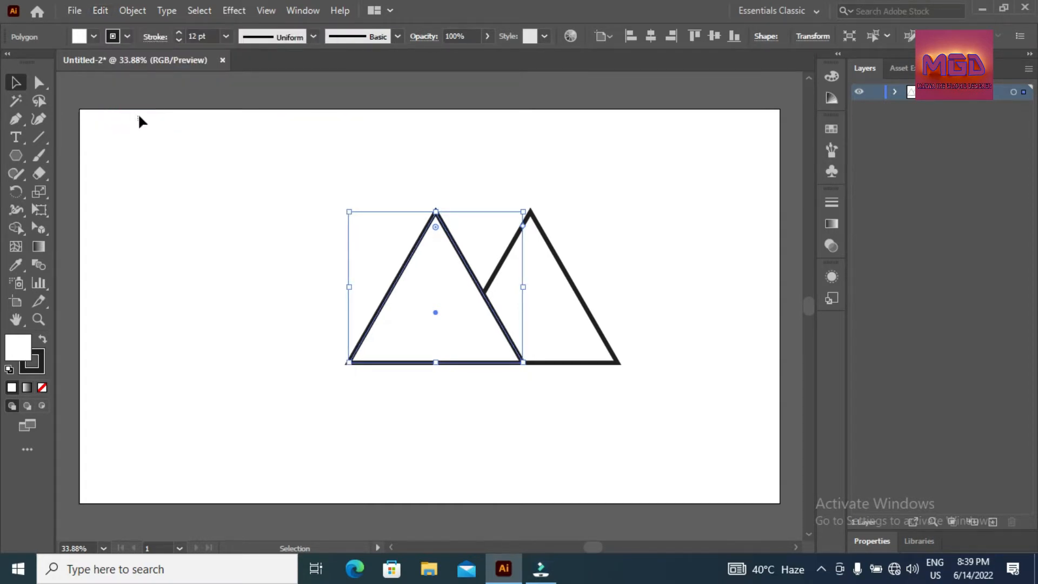
{"action": "left_click", "coordinate": [139, 119]}
Nudge the third triangle left until its spacing matches that of the other two, then deselect it.
{"action": "left_click", "coordinate": [415, 248]}
{"action": "key", "text": "Left"}
{"action": "key", "text": "Left"}
{"action": "key", "text": "Left"}
{"action": "key", "text": "Left"}
{"action": "key", "text": "Left"}
{"action": "key", "text": "Left"}
{"action": "key", "text": "Left"}
{"action": "key", "text": "Left"}
{"action": "key", "text": "Left"}
{"action": "key", "text": "Left"}
{"action": "key", "text": "Left"}
{"action": "key", "text": "Left"}
{"action": "key", "text": "Left"}
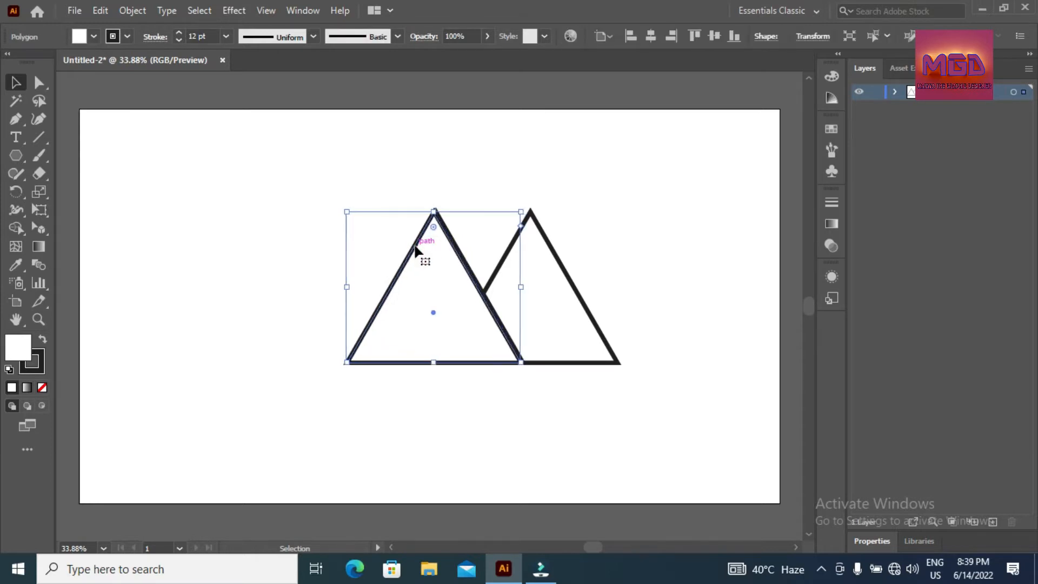
{"action": "key", "text": "Left"}
{"action": "key", "text": "Left"}
{"action": "key", "text": "Left"}
{"action": "key", "text": "Left"}
{"action": "key", "text": "Left"}
{"action": "key", "text": "Left"}
{"action": "key", "text": "Left"}
{"action": "key", "text": "Left"}
{"action": "key", "text": "Left"}
{"action": "key", "text": "Left"}
{"action": "key", "text": "Left"}
{"action": "key", "text": "Left"}
{"action": "key", "text": "Left"}
{"action": "key", "text": "Left"}
{"action": "key", "text": "Left"}
{"action": "key", "text": "Left"}
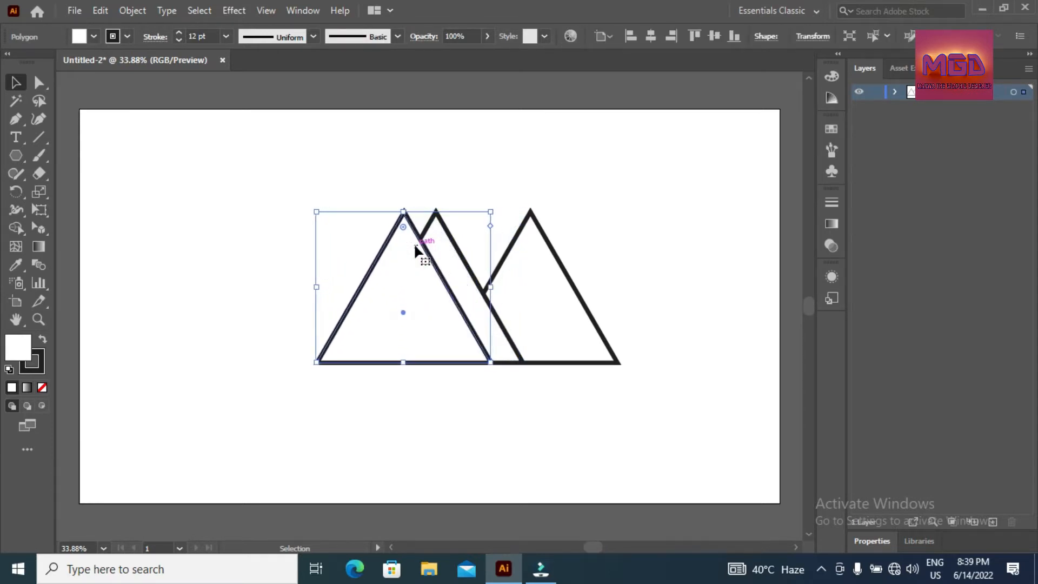
{"action": "key", "text": "Left"}
{"action": "key", "text": "Left"}
{"action": "key", "text": "Left"}
{"action": "key", "text": "Left"}
{"action": "key", "text": "Left"}
{"action": "key", "text": "Left"}
{"action": "key", "text": "Left"}
{"action": "key", "text": "Left"}
{"action": "key", "text": "Left"}
{"action": "key", "text": "Left"}
{"action": "key", "text": "Left"}
{"action": "key", "text": "Left"}
{"action": "key", "text": "Left"}
{"action": "key", "text": "Left"}
{"action": "key", "text": "Left"}
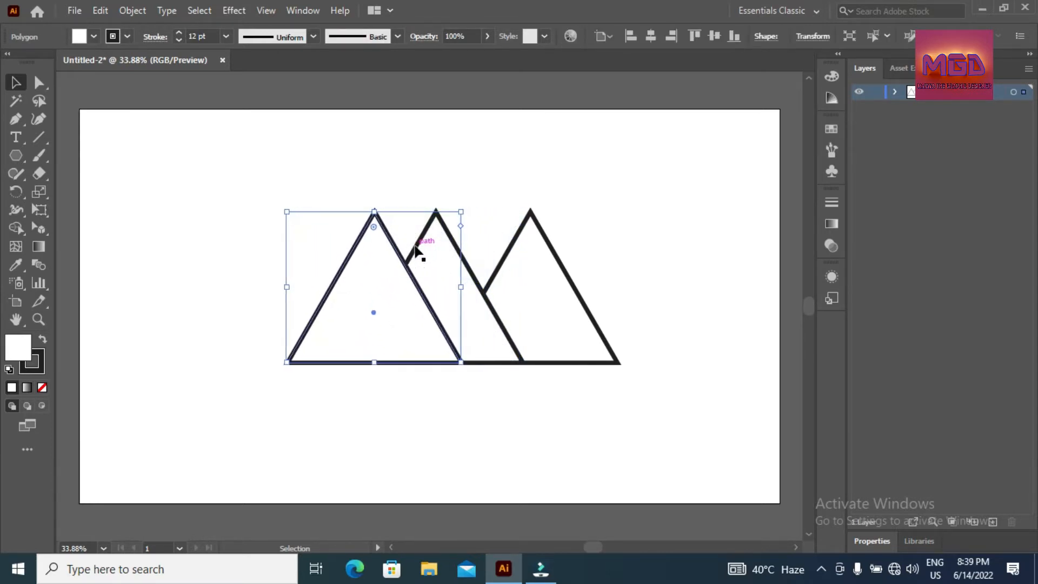
{"action": "key", "text": "Left"}
{"action": "key", "text": "Left"}
{"action": "key", "text": "Left"}
{"action": "key", "text": "Left"}
{"action": "key", "text": "Left"}
{"action": "key", "text": "Left"}
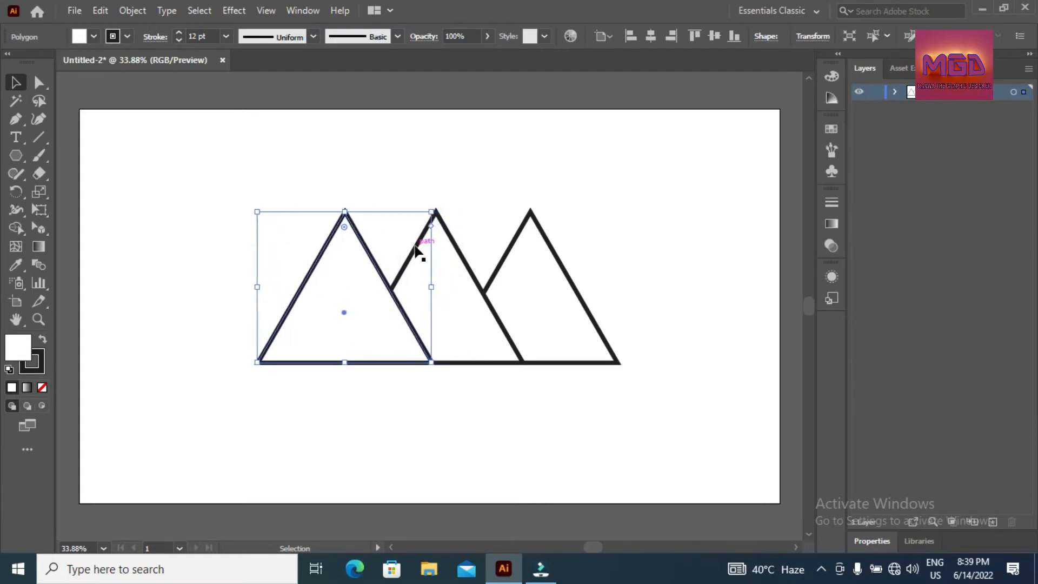
{"action": "left_click", "coordinate": [493, 192]}
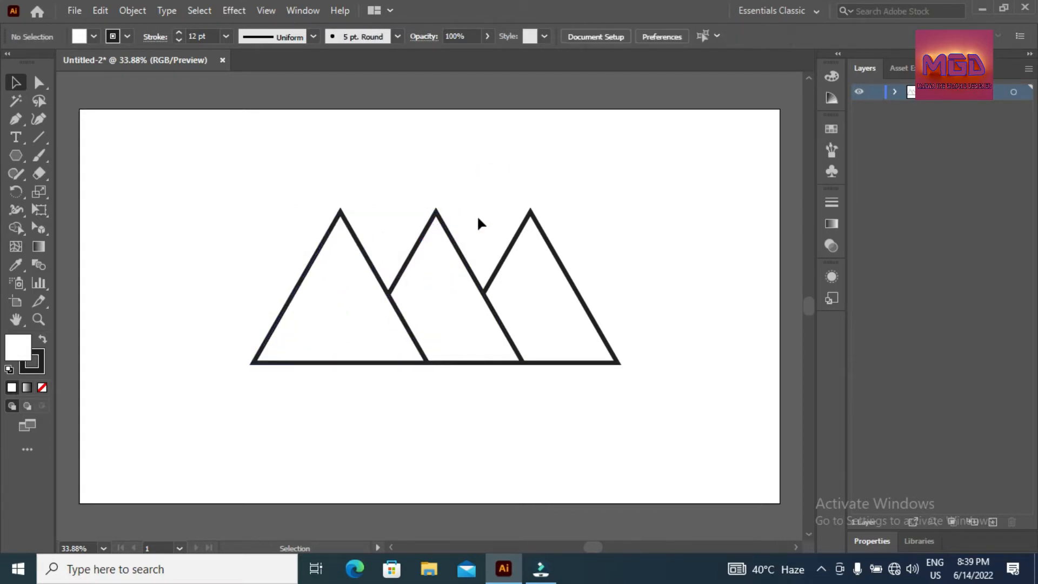
Scale down the right triangle to about three quarters and the middle one slightly less, keeping both on the shared baseline.
{"action": "left_click", "coordinate": [536, 221]}
{"action": "left_click_drag", "start_coordinate": [617, 211], "coordinate": [590, 258]}
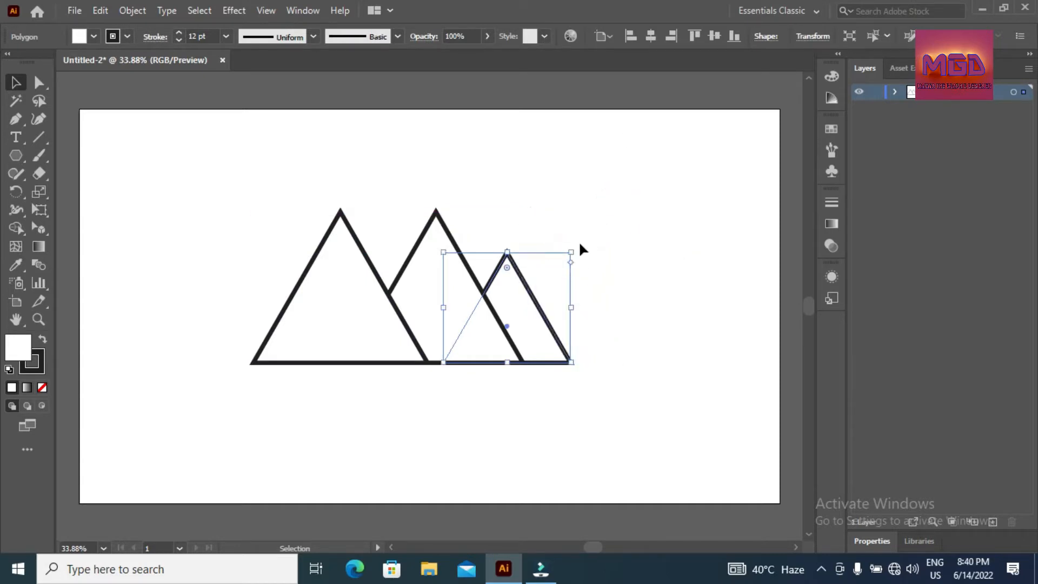
{"action": "left_click", "coordinate": [435, 213]}
{"action": "left_click_drag", "start_coordinate": [526, 212], "coordinate": [493, 237]}
{"action": "left_click", "coordinate": [559, 215]}
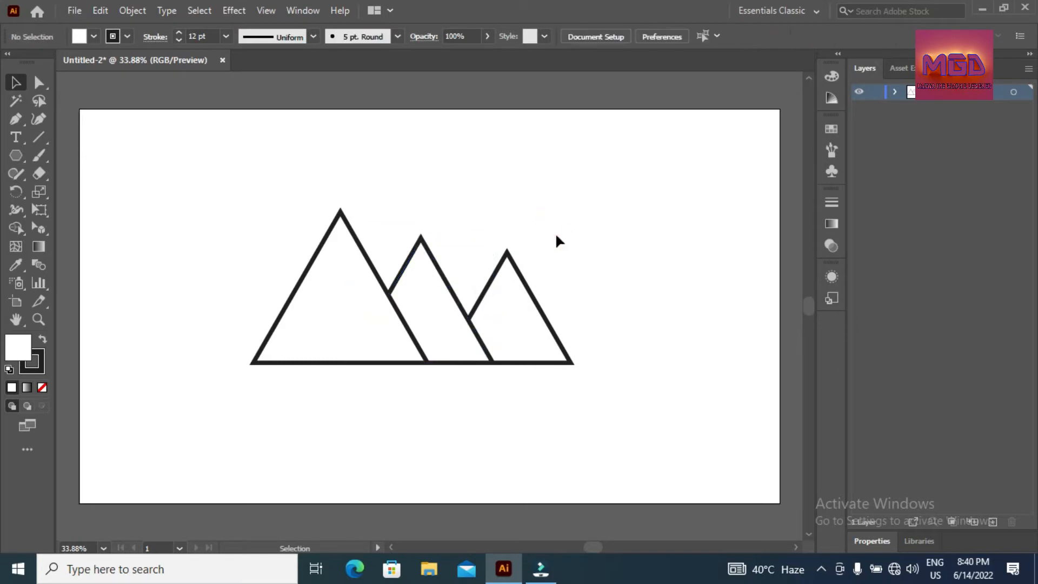
Shrink the right triangle slightly more so the three peaks descend evenly.
{"action": "left_click", "coordinate": [524, 272]}
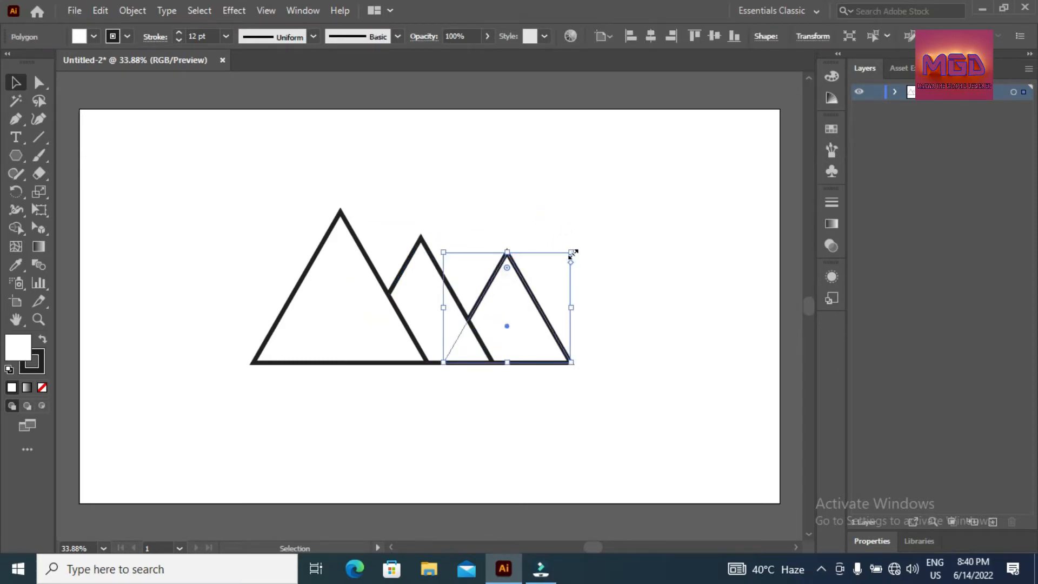
{"action": "left_click_drag", "start_coordinate": [573, 253], "coordinate": [563, 259]}
{"action": "left_click", "coordinate": [595, 225]}
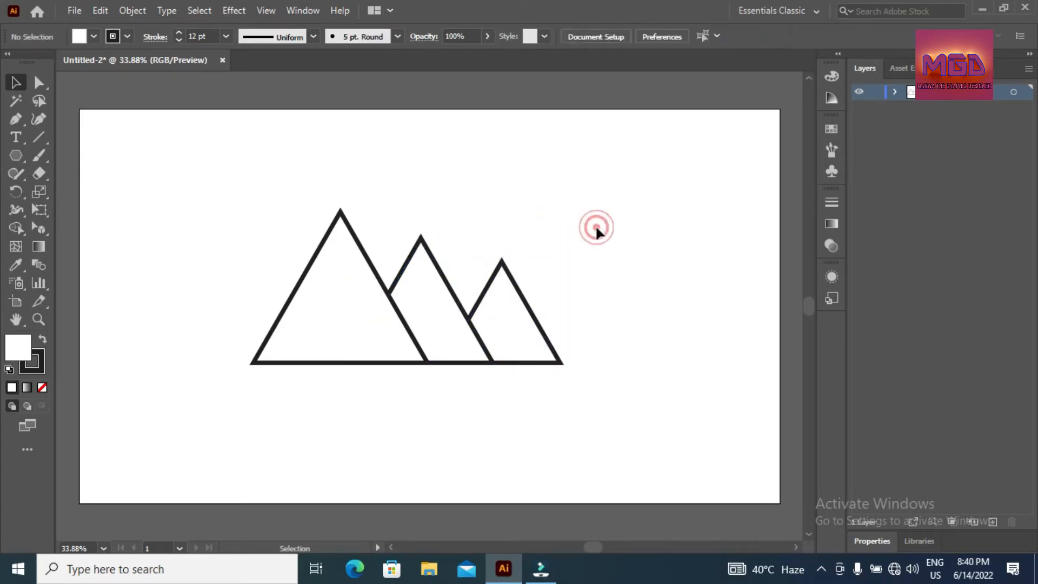
Fill the large left triangle with dark navy blue and select the middle triangle.
{"action": "left_click", "coordinate": [350, 308]}
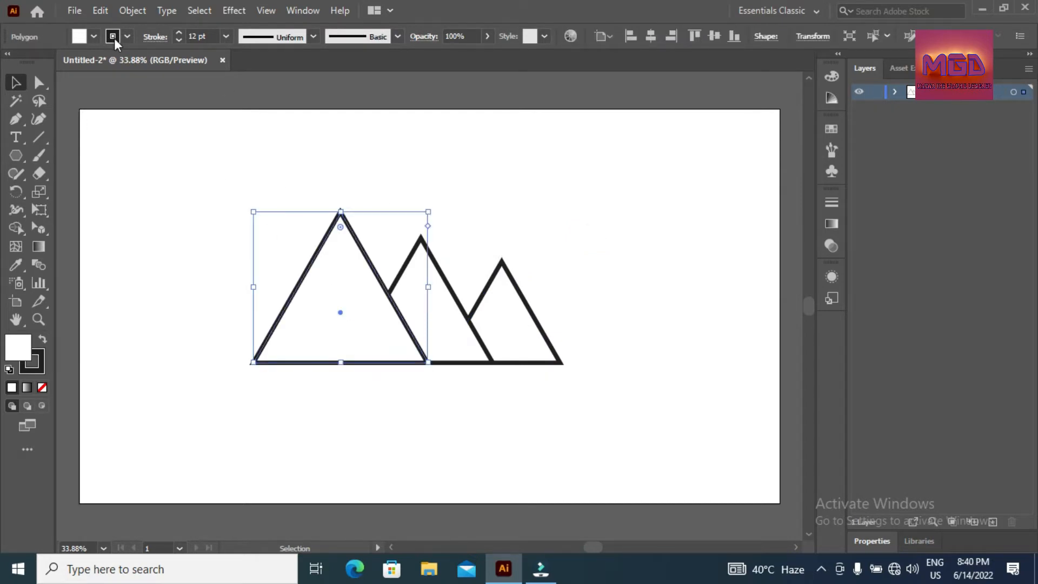
{"action": "left_click", "coordinate": [94, 36]}
{"action": "left_click", "coordinate": [95, 63]}
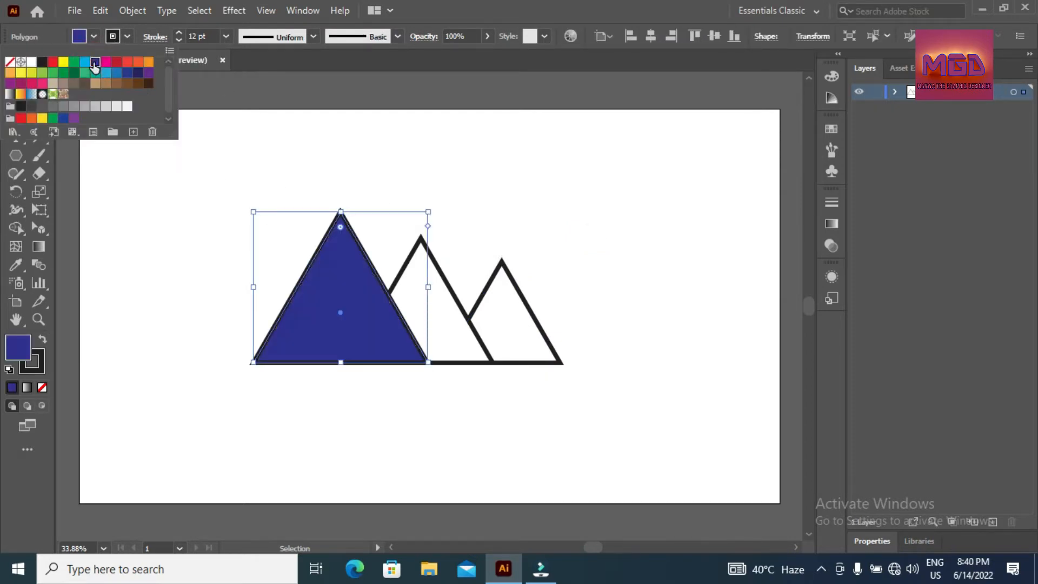
{"action": "left_click", "coordinate": [140, 80]}
{"action": "left_click", "coordinate": [440, 282]}
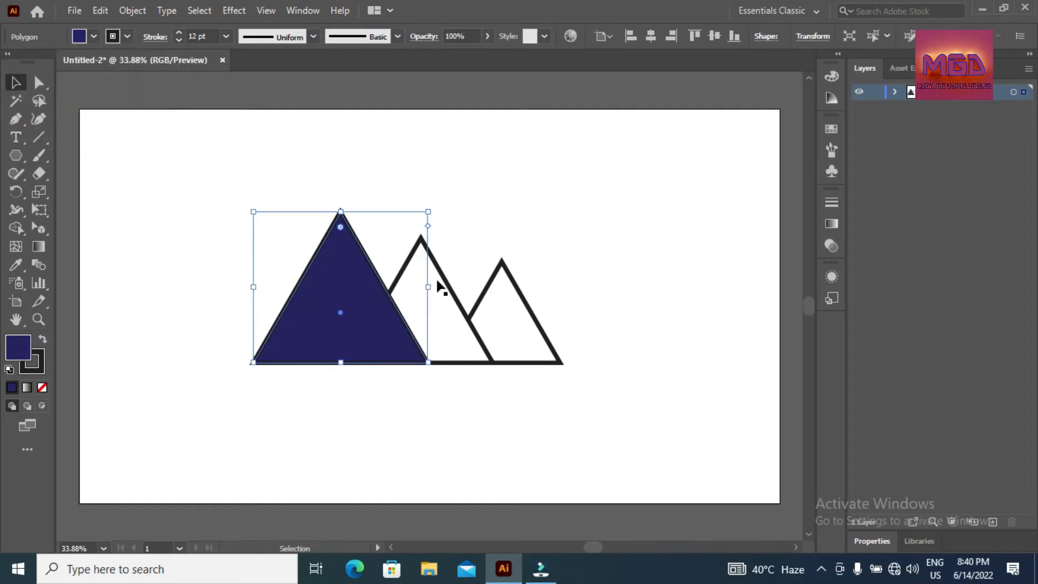
{"action": "left_click", "coordinate": [442, 280]}
{"action": "left_click", "coordinate": [127, 36]}
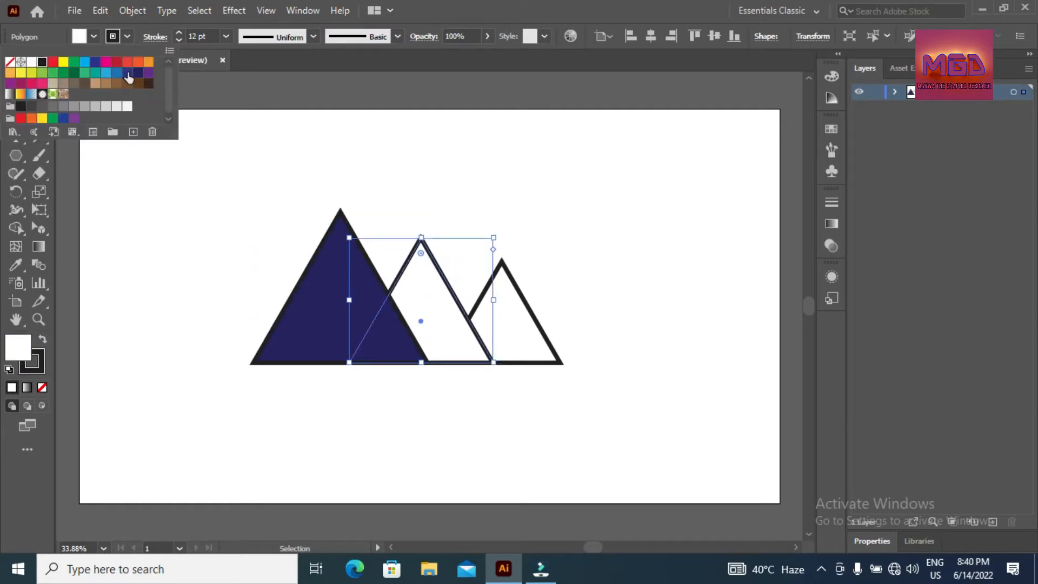
{"action": "left_click", "coordinate": [128, 72]}
{"action": "left_click", "coordinate": [129, 38]}
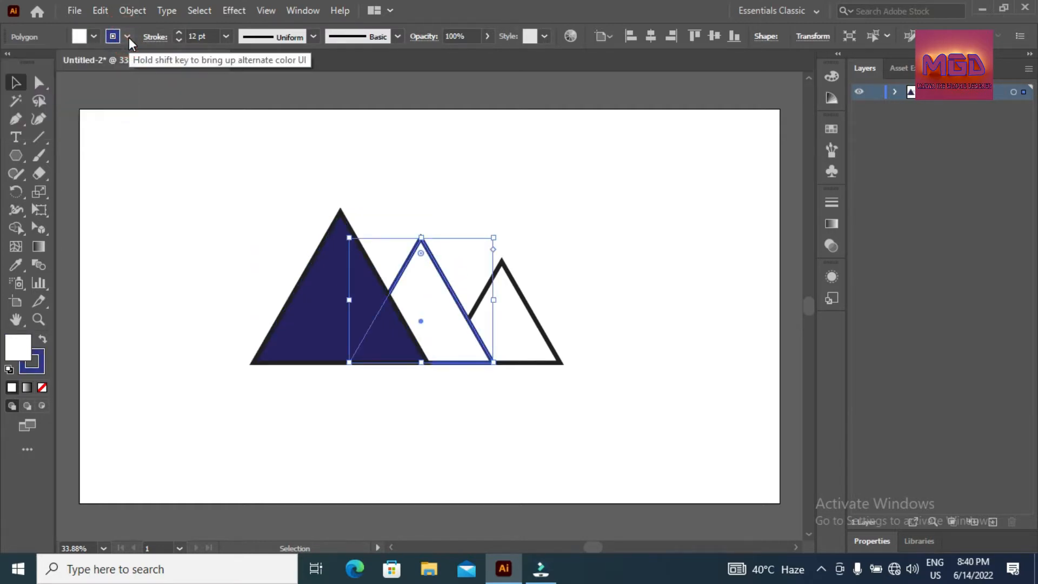
{"action": "left_click", "coordinate": [129, 37]}
{"action": "left_click", "coordinate": [42, 61]}
Fill the middle triangle with medium royal blue.
{"action": "left_click", "coordinate": [91, 36]}
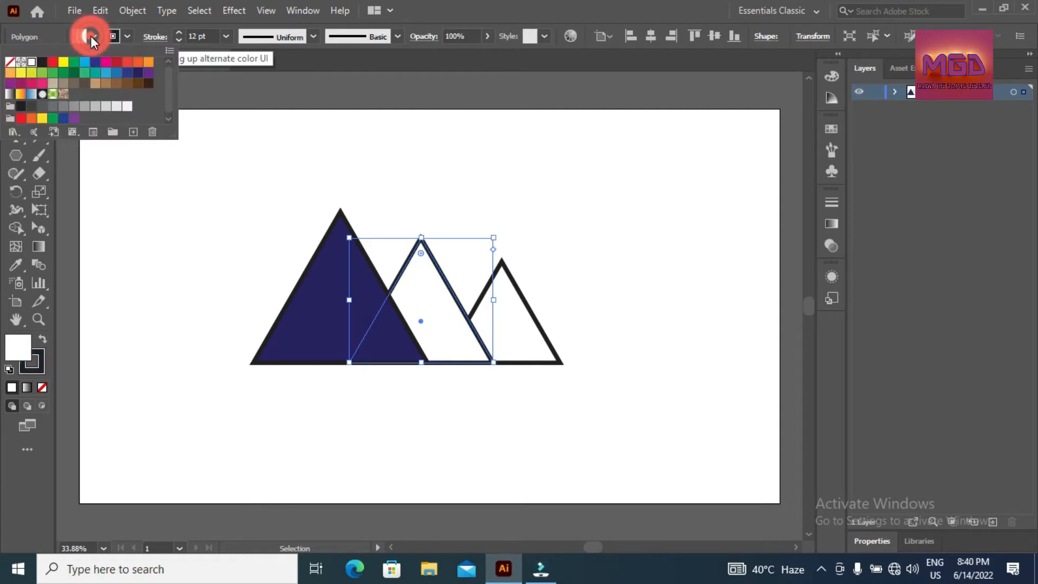
{"action": "left_click", "coordinate": [127, 73]}
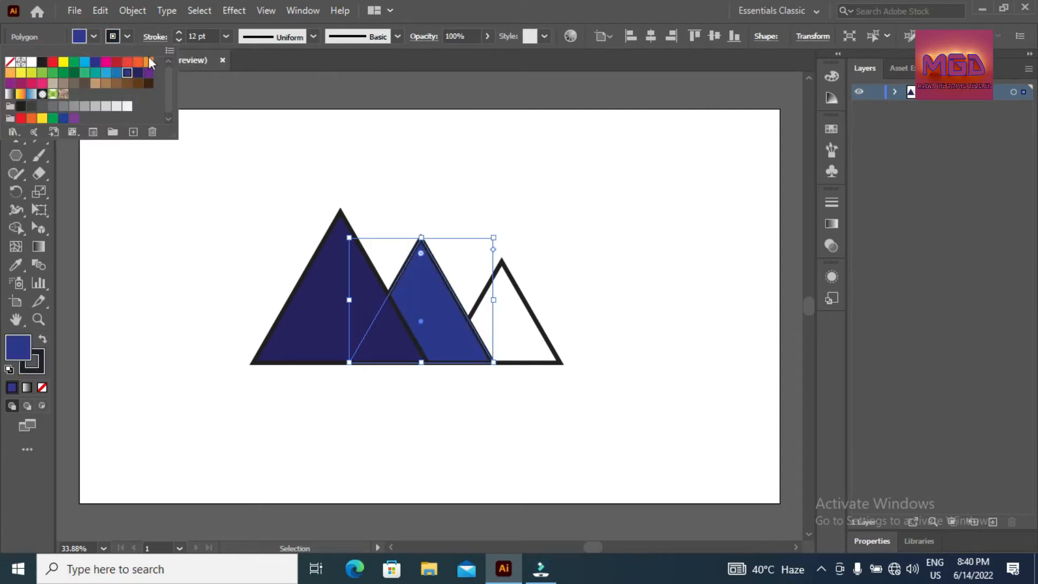
{"action": "left_click", "coordinate": [531, 313]}
Fill the small right triangle with lighter blue and shift it slightly left toward the middle triangle.
{"action": "left_click", "coordinate": [529, 303]}
{"action": "left_click", "coordinate": [93, 36]}
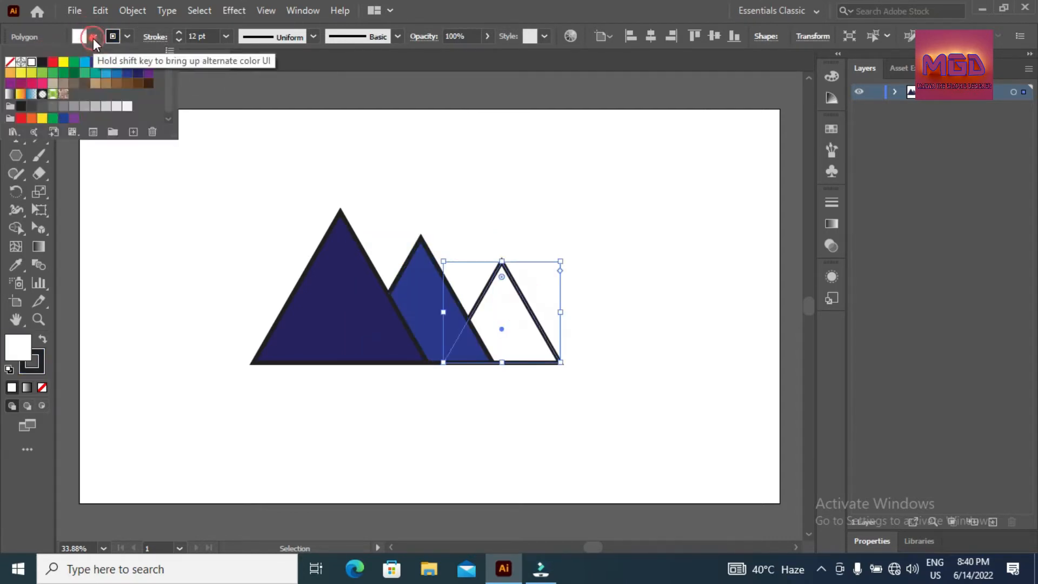
{"action": "left_click", "coordinate": [108, 73]}
{"action": "left_click", "coordinate": [637, 164]}
{"action": "left_click_drag", "start_coordinate": [529, 301], "coordinate": [528, 301]}
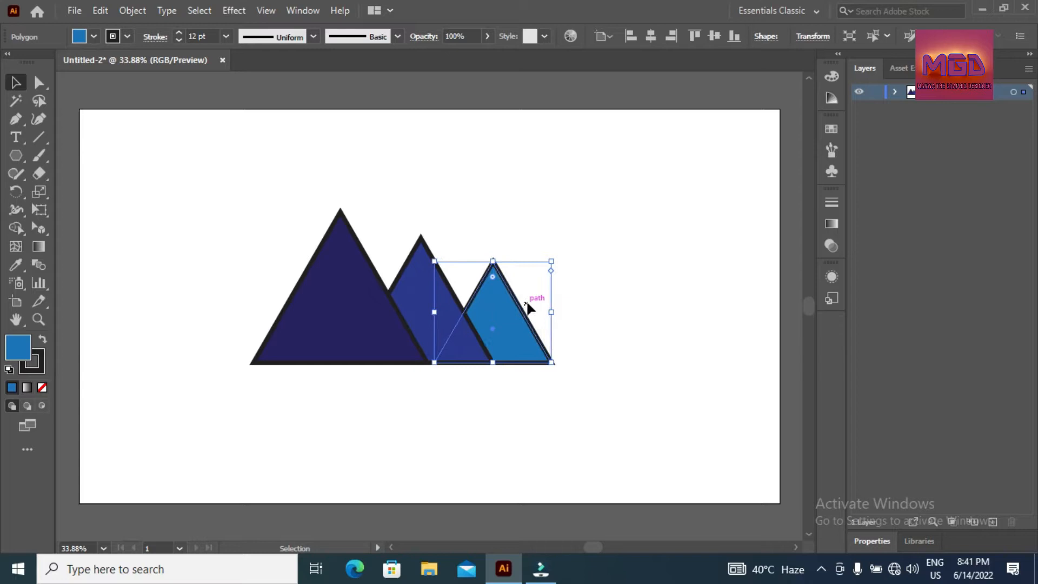
{"action": "left_click", "coordinate": [587, 233]}
Select all three triangles and change their stroke color to white.
{"action": "left_click_drag", "start_coordinate": [203, 169], "coordinate": [556, 358]}
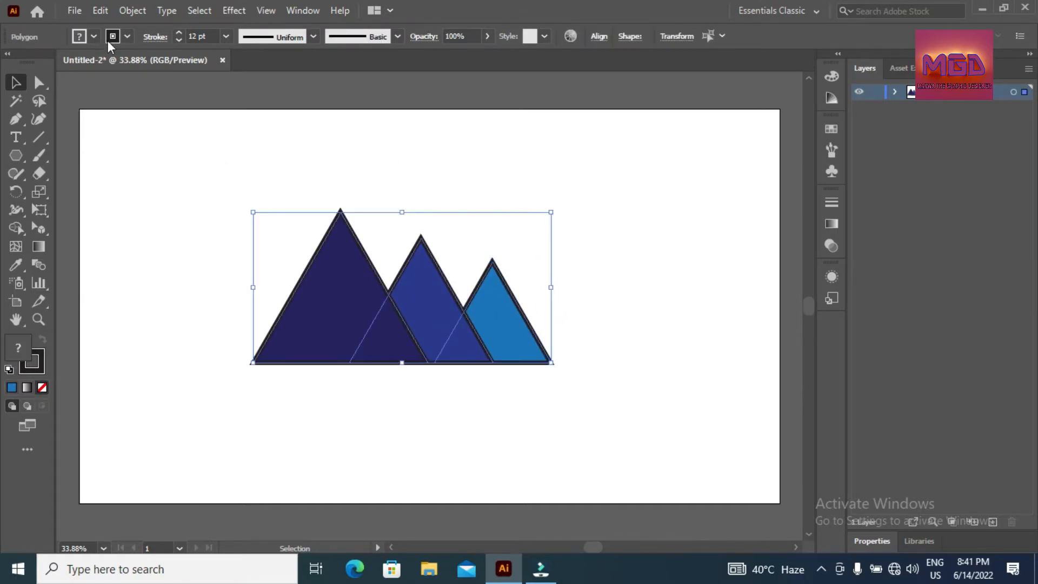
{"action": "left_click", "coordinate": [126, 37]}
{"action": "left_click", "coordinate": [43, 60]}
{"action": "left_click", "coordinate": [575, 202]}
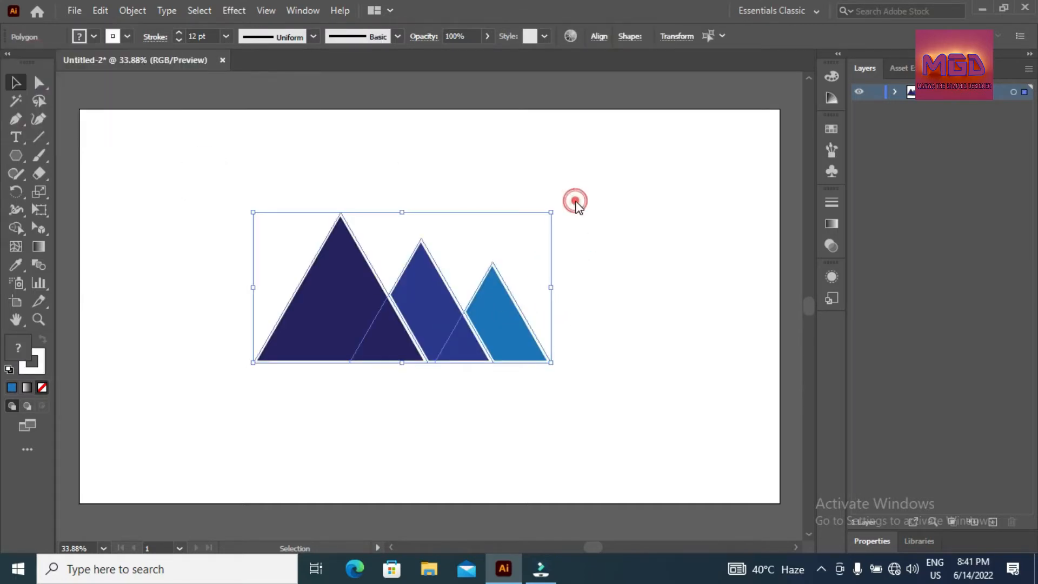
{"action": "left_click", "coordinate": [165, 190]}
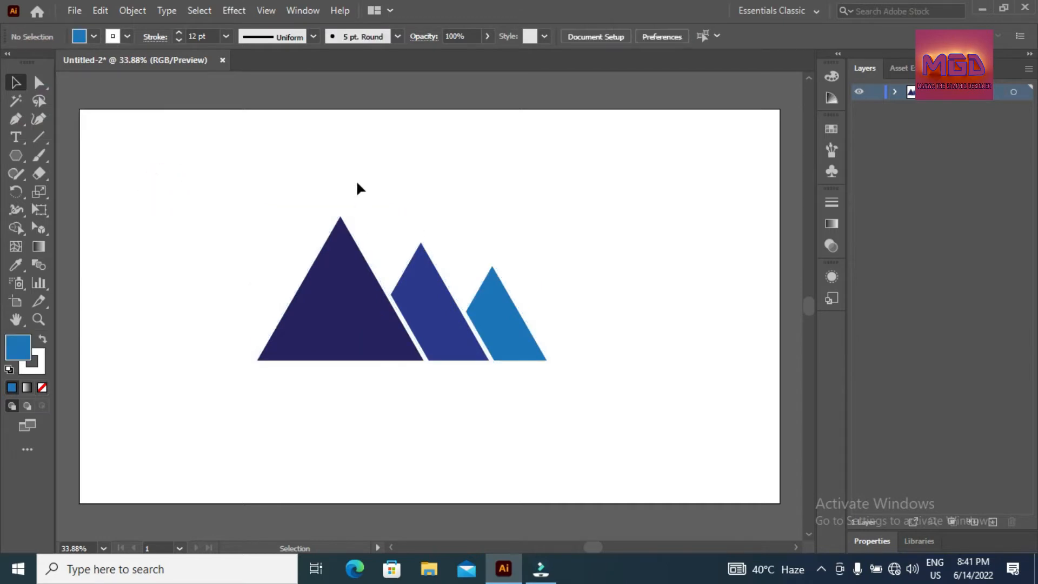
Group the three triangles and move the group down to the lower part of the artboard.
{"action": "left_click_drag", "start_coordinate": [258, 214], "coordinate": [680, 359]}
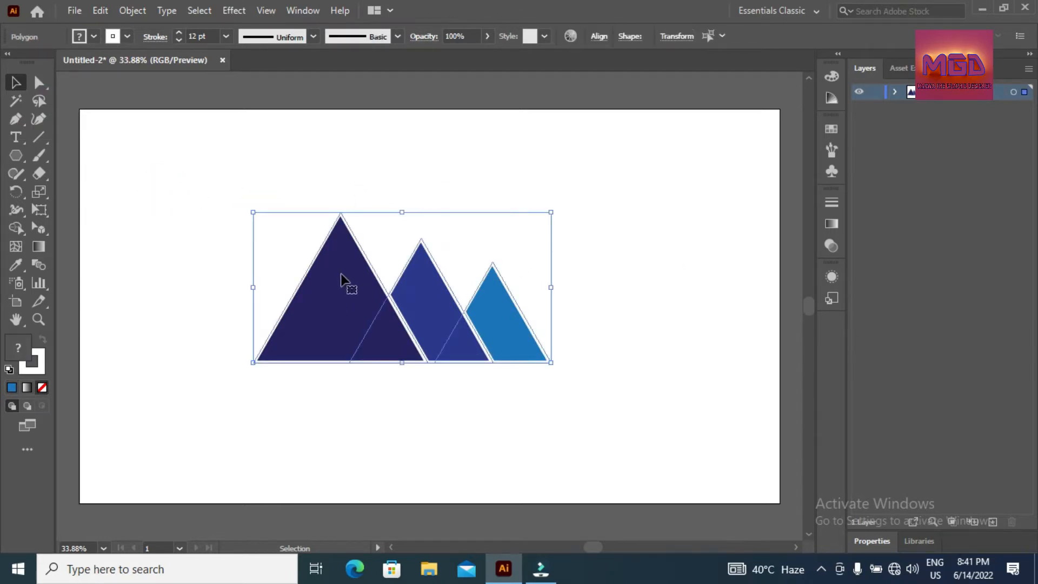
{"action": "right_click", "coordinate": [340, 276]}
{"action": "left_click", "coordinate": [383, 332]}
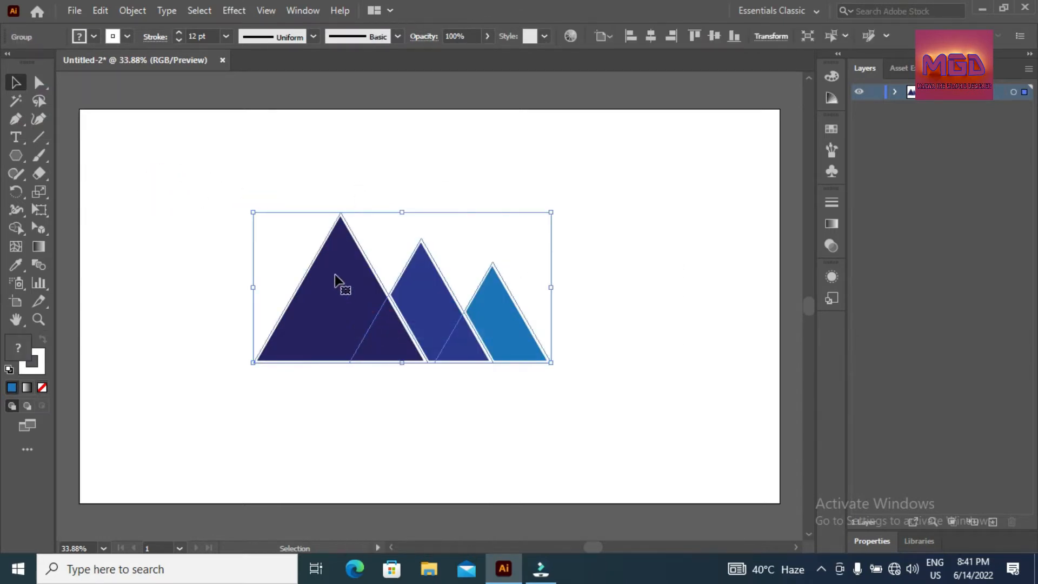
{"action": "left_click_drag", "start_coordinate": [341, 283], "coordinate": [344, 357]}
{"action": "left_click", "coordinate": [170, 152]}
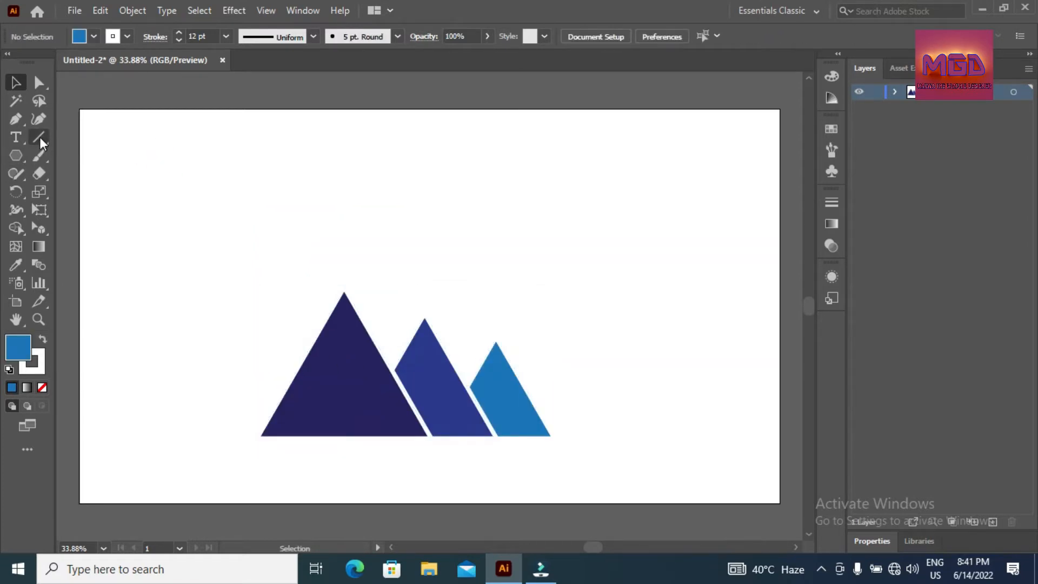
Set up the Pen tool with no fill and a black 2 pt stroke.
{"action": "left_click", "coordinate": [15, 119]}
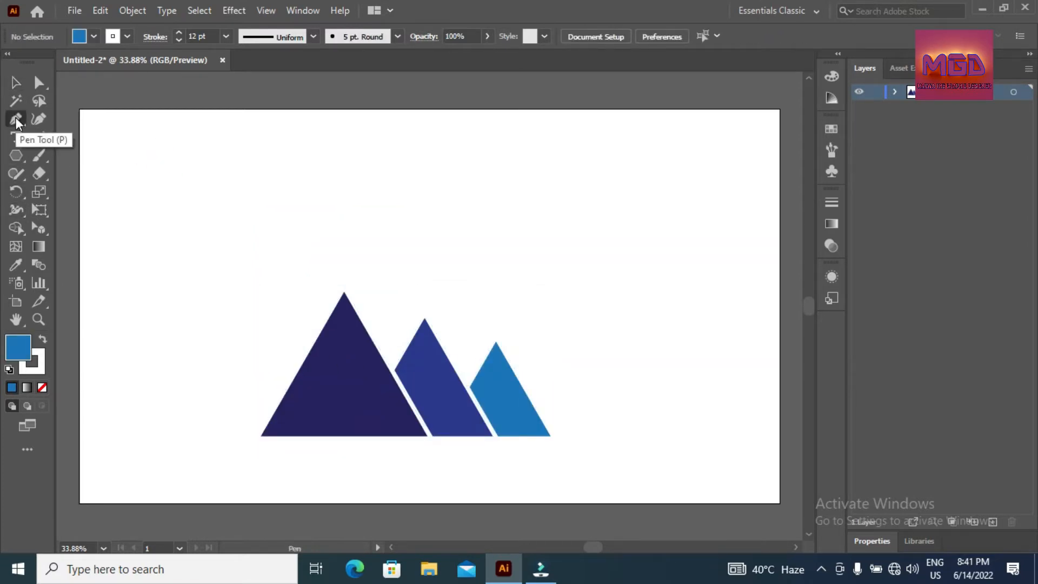
{"action": "left_click", "coordinate": [94, 36]}
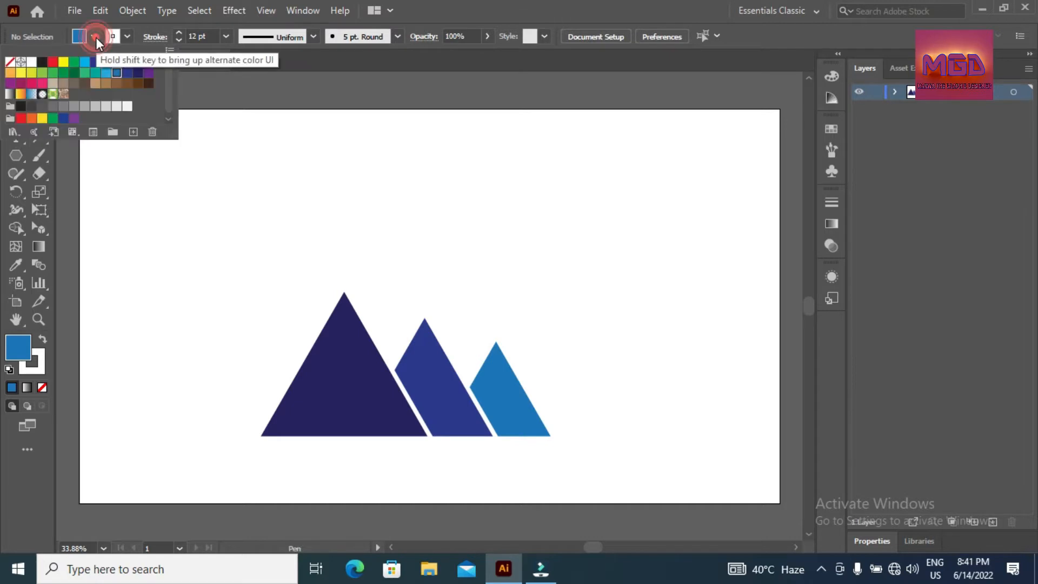
{"action": "left_click", "coordinate": [9, 55]}
{"action": "left_click", "coordinate": [128, 36]}
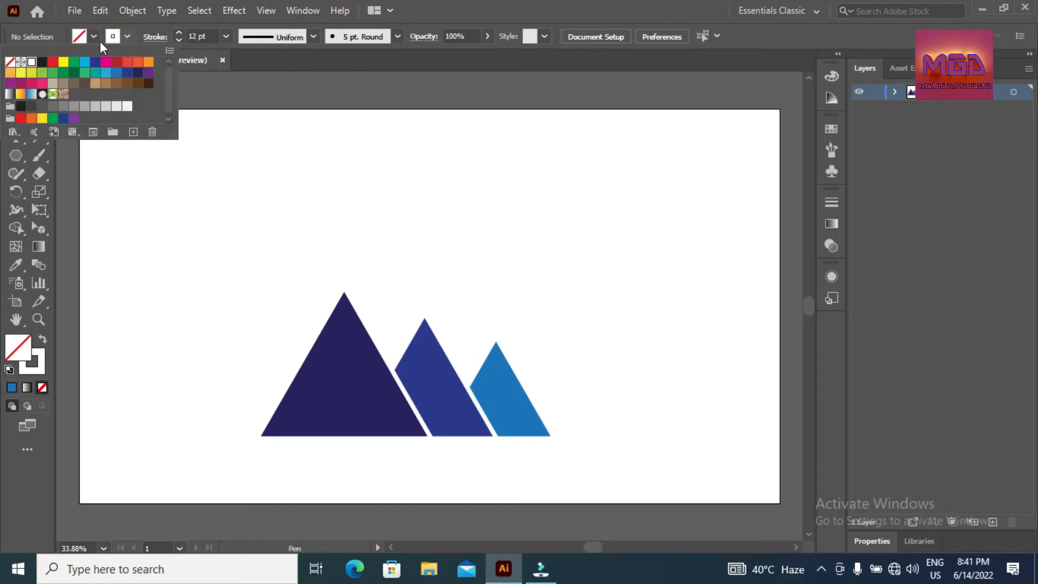
{"action": "left_click", "coordinate": [42, 62]}
{"action": "left_click", "coordinate": [477, 1]}
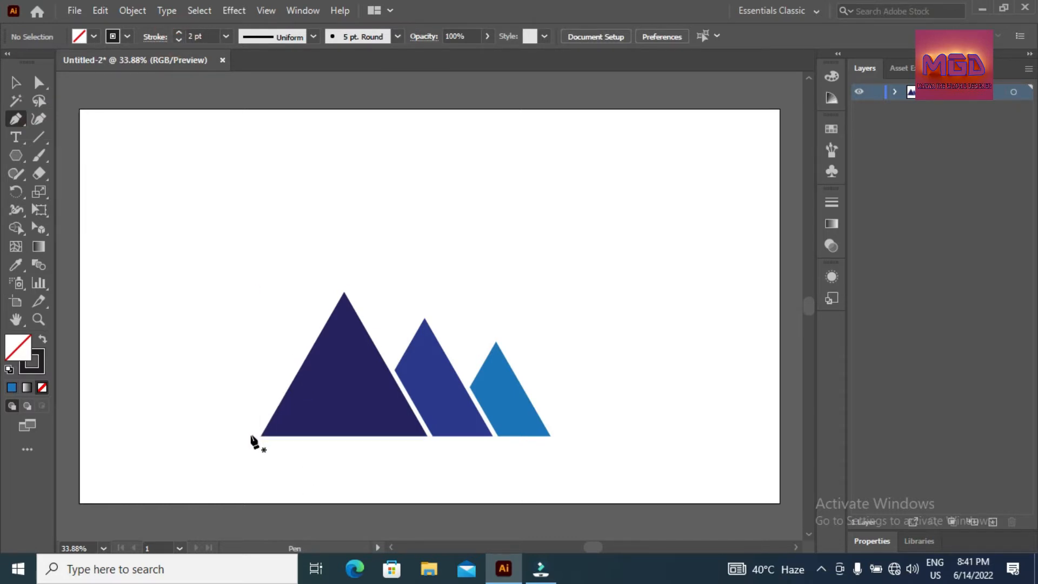
Draw an open zigzag path just above the large and middle peaks, ending partway up the small triangle's left slope.
{"action": "left_click", "coordinate": [292, 362]}
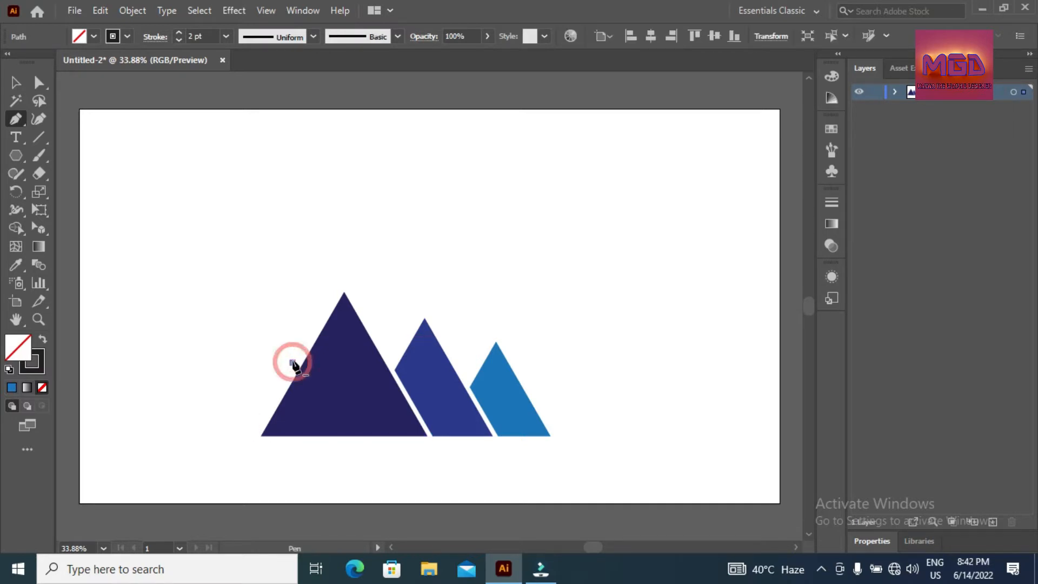
{"action": "left_click", "coordinate": [344, 274]}
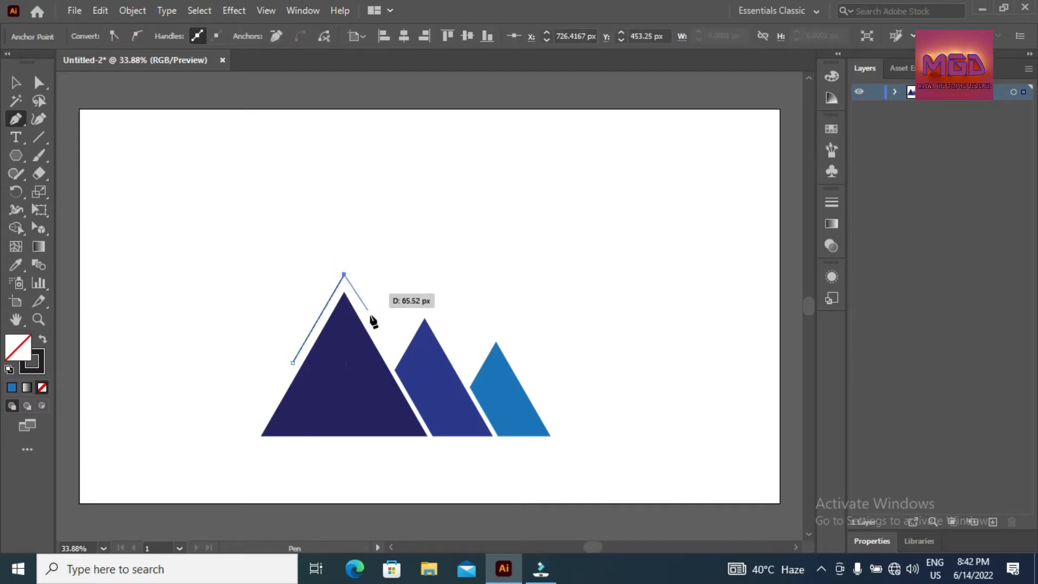
{"action": "left_click", "coordinate": [390, 354]}
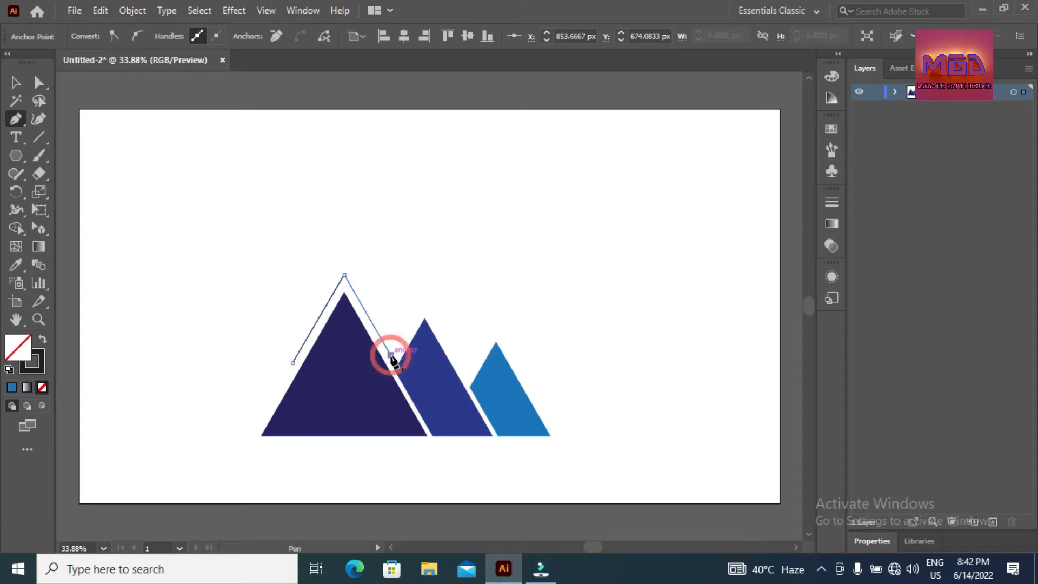
{"action": "key", "text": "ctrl+z"}
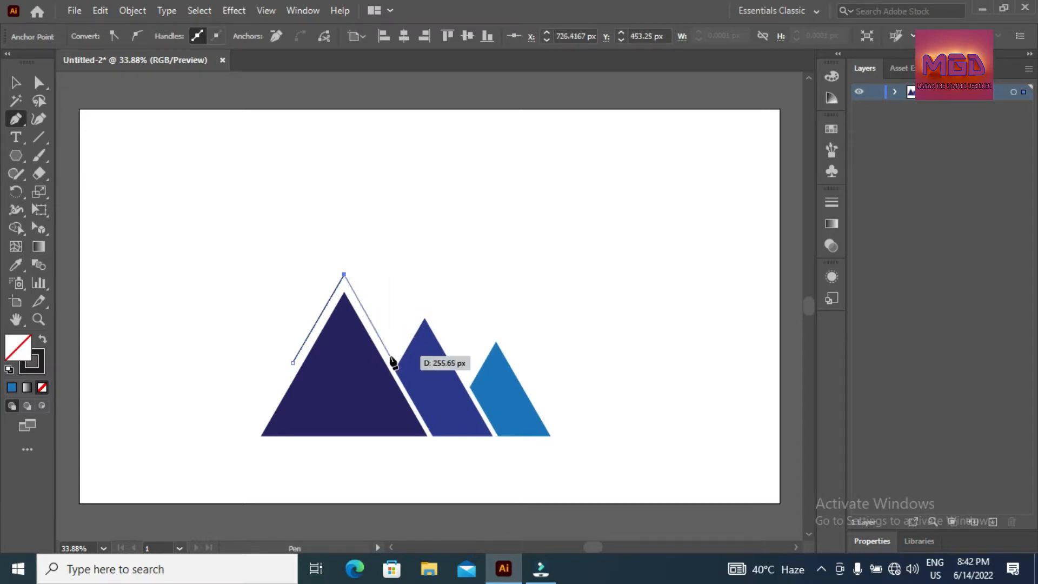
{"action": "left_click", "coordinate": [391, 357]}
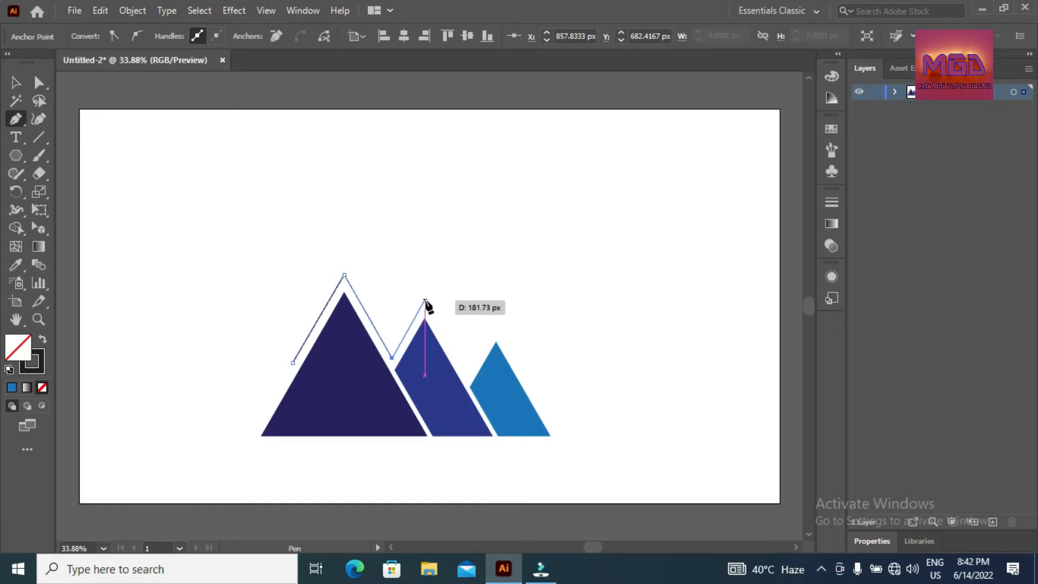
{"action": "left_click", "coordinate": [425, 307]}
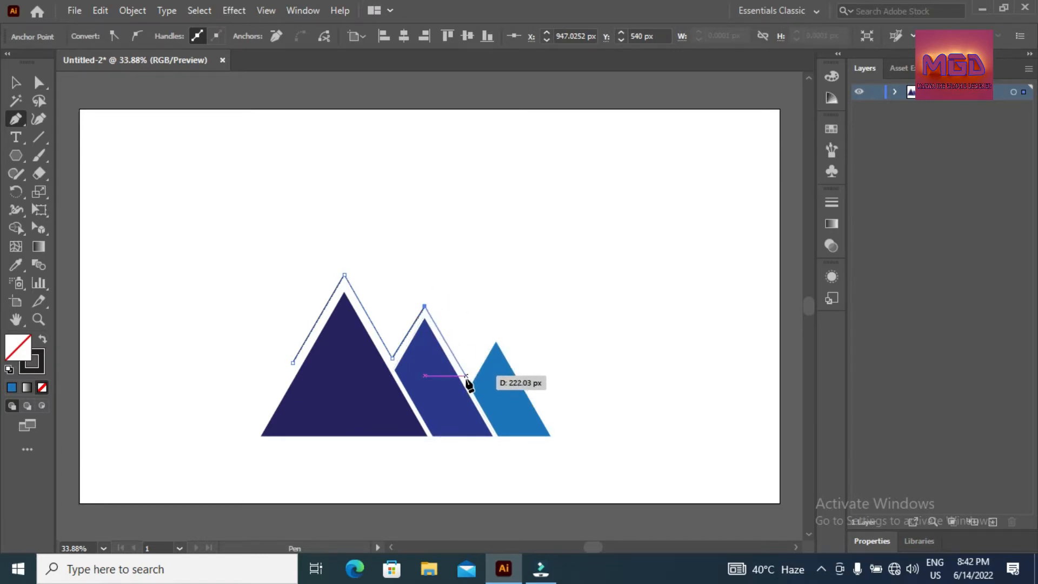
{"action": "left_click", "coordinate": [466, 375]}
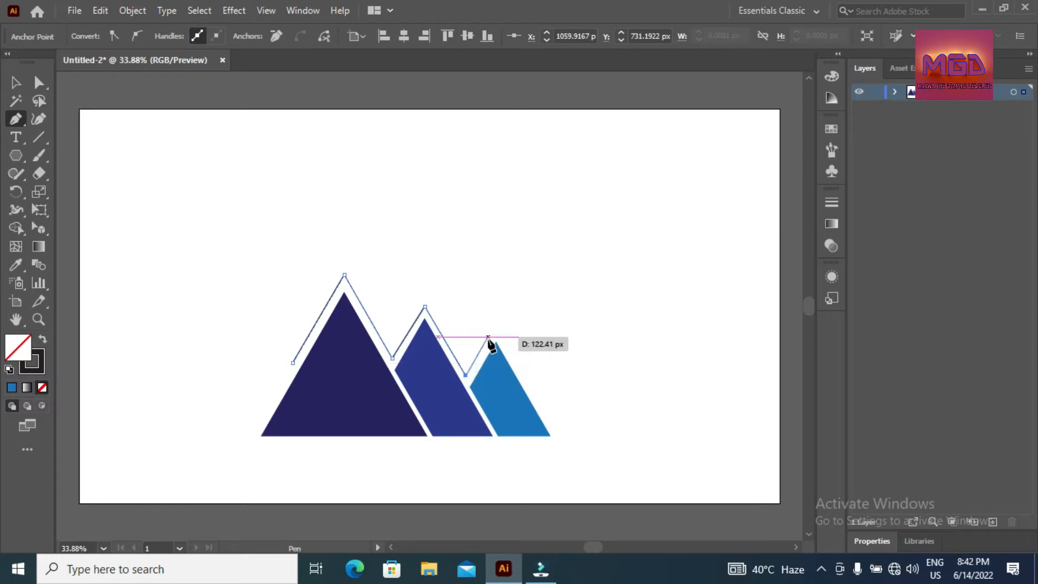
{"action": "left_click", "coordinate": [482, 347]}
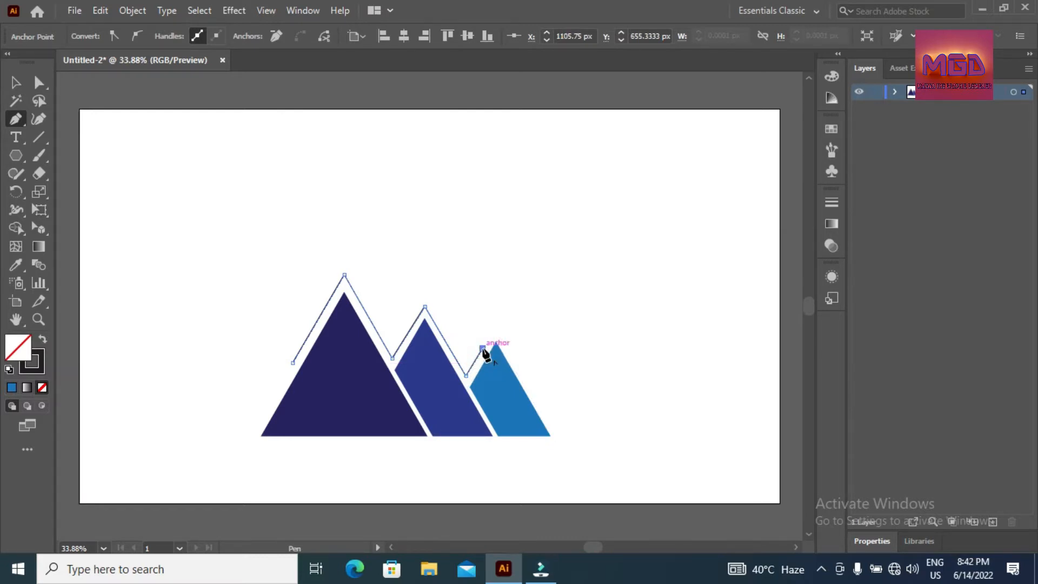
{"action": "left_click", "coordinate": [16, 83]}
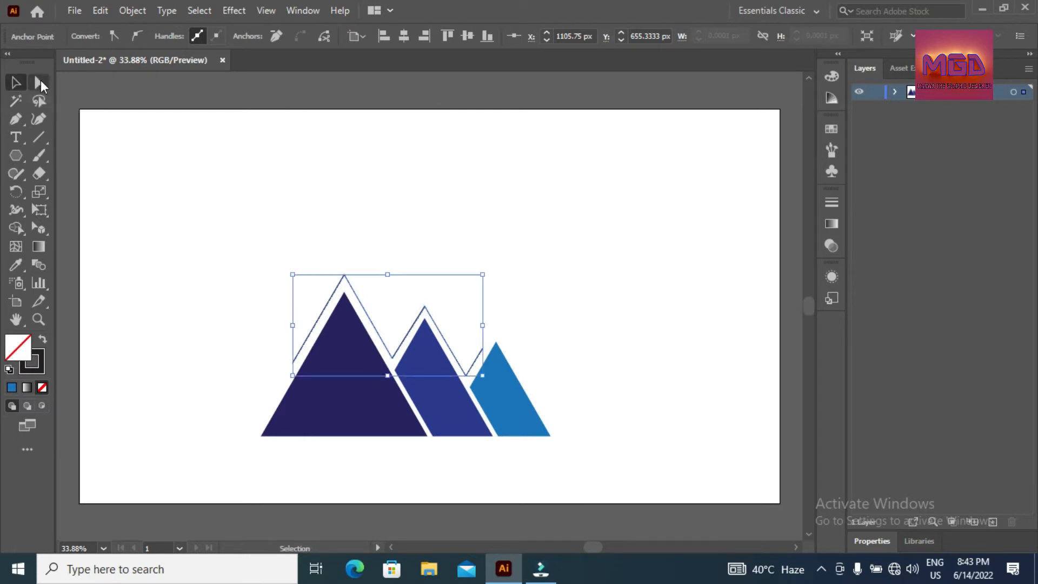
Adjust the zigzag path's end points, valley points and tallest peak point so the line runs parallel to the triangles' edges.
{"action": "left_click", "coordinate": [40, 85]}
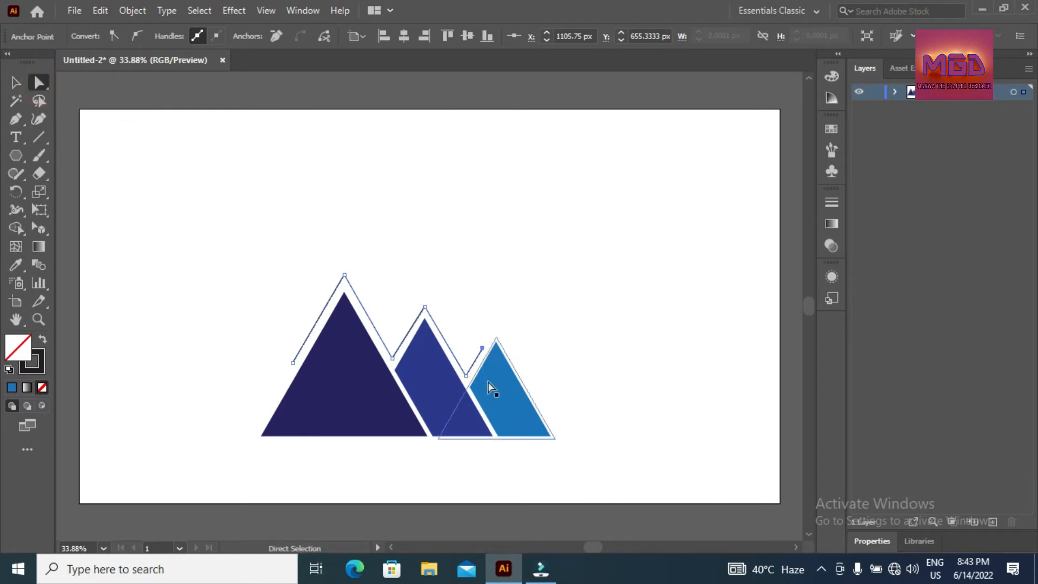
{"action": "left_click_drag", "start_coordinate": [466, 380], "coordinate": [467, 383]}
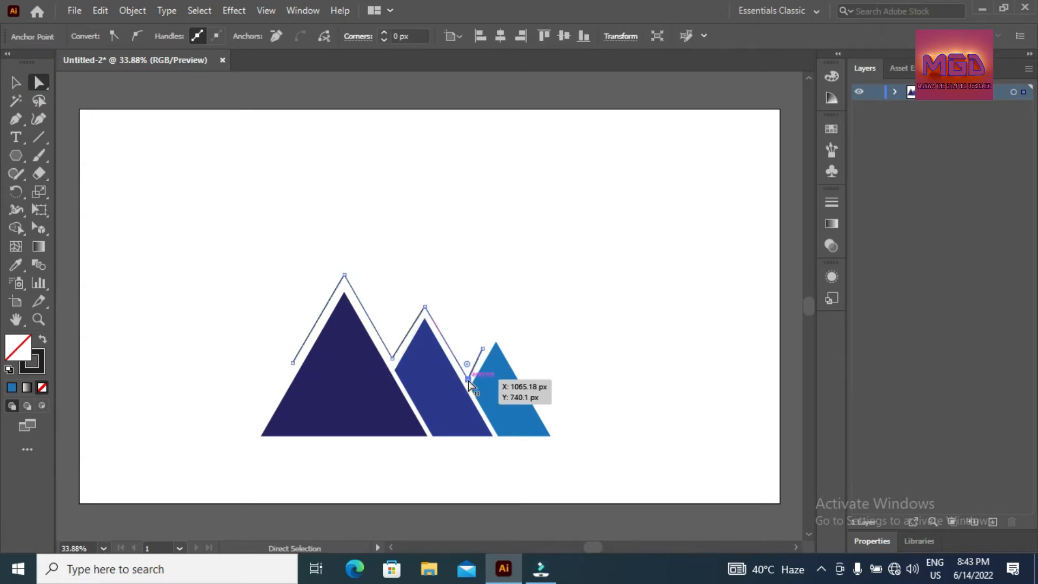
{"action": "left_click", "coordinate": [482, 349]}
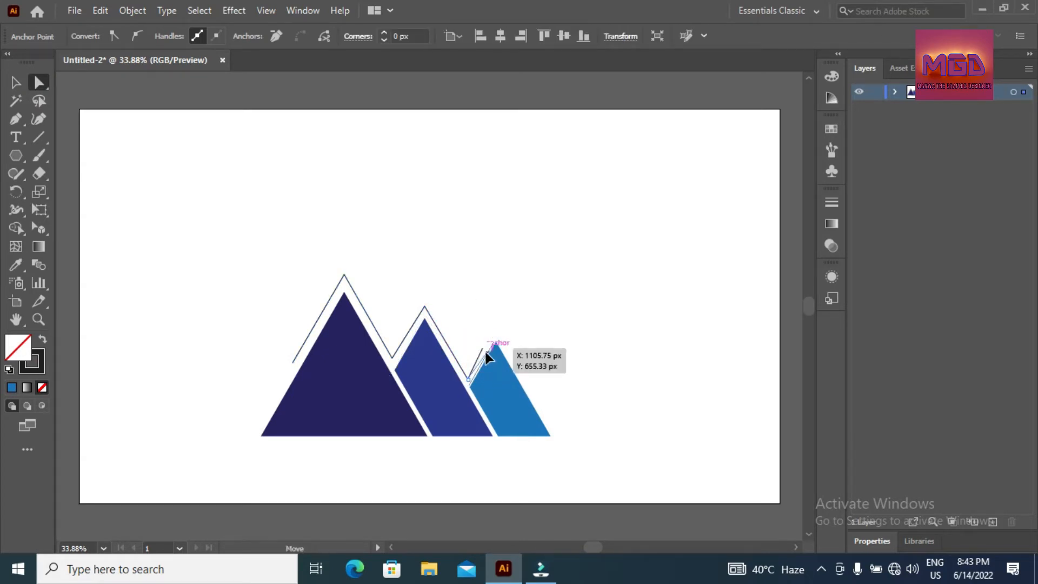
{"action": "left_click_drag", "start_coordinate": [482, 349], "coordinate": [482, 360]}
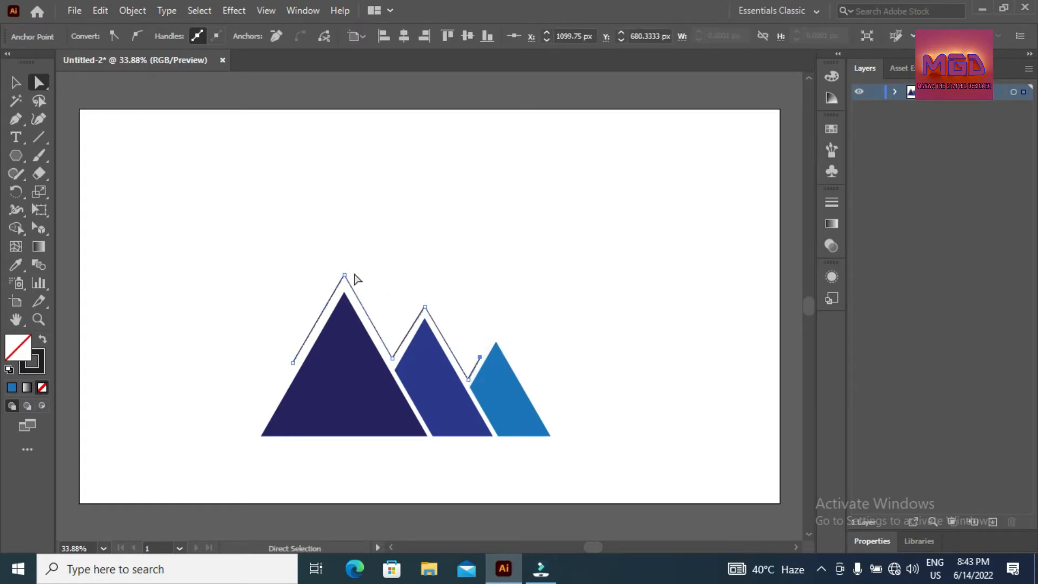
{"action": "left_click_drag", "start_coordinate": [344, 276], "coordinate": [344, 280]}
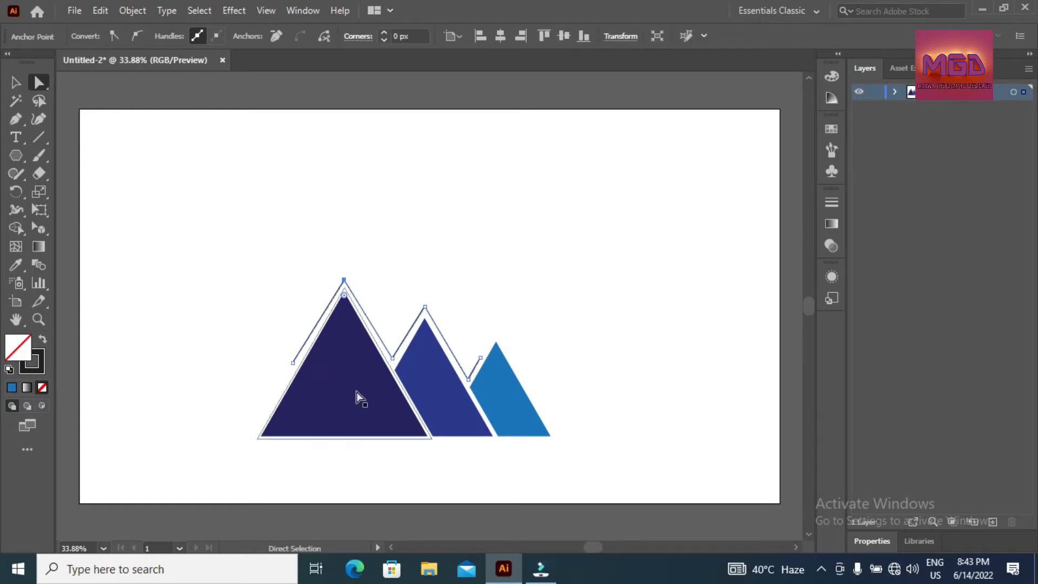
{"action": "left_click_drag", "start_coordinate": [392, 358], "coordinate": [393, 361]}
{"action": "left_click_drag", "start_coordinate": [294, 362], "coordinate": [296, 363]}
{"action": "left_click", "coordinate": [497, 214]}
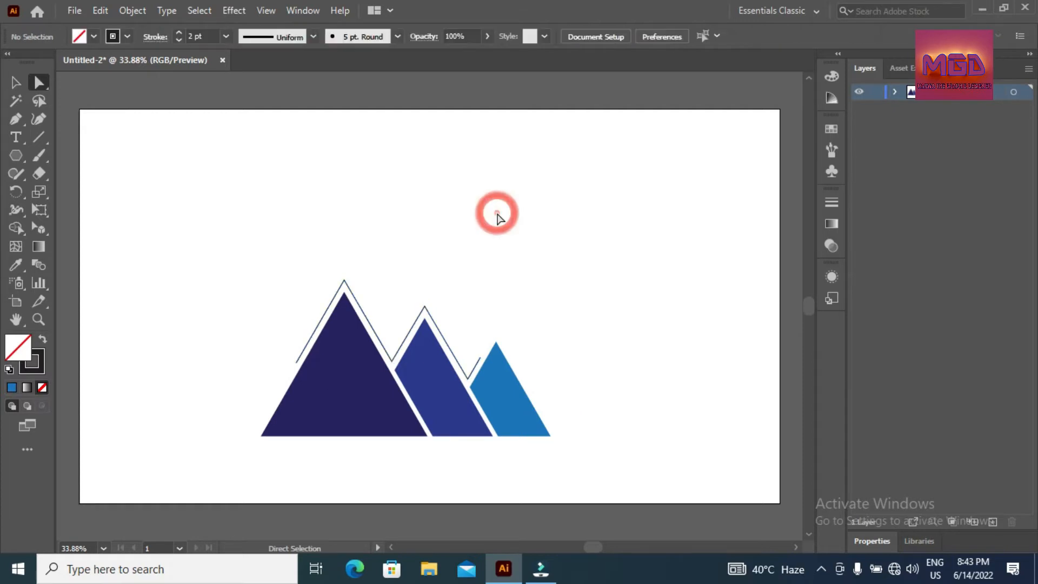
{"action": "left_click", "coordinate": [346, 284]}
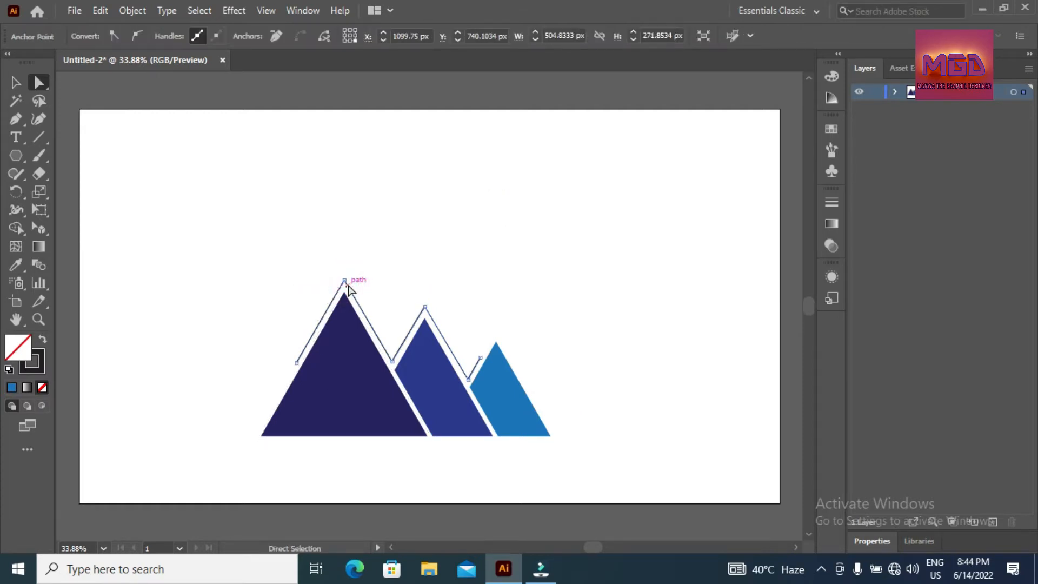
{"action": "left_click", "coordinate": [463, 204]}
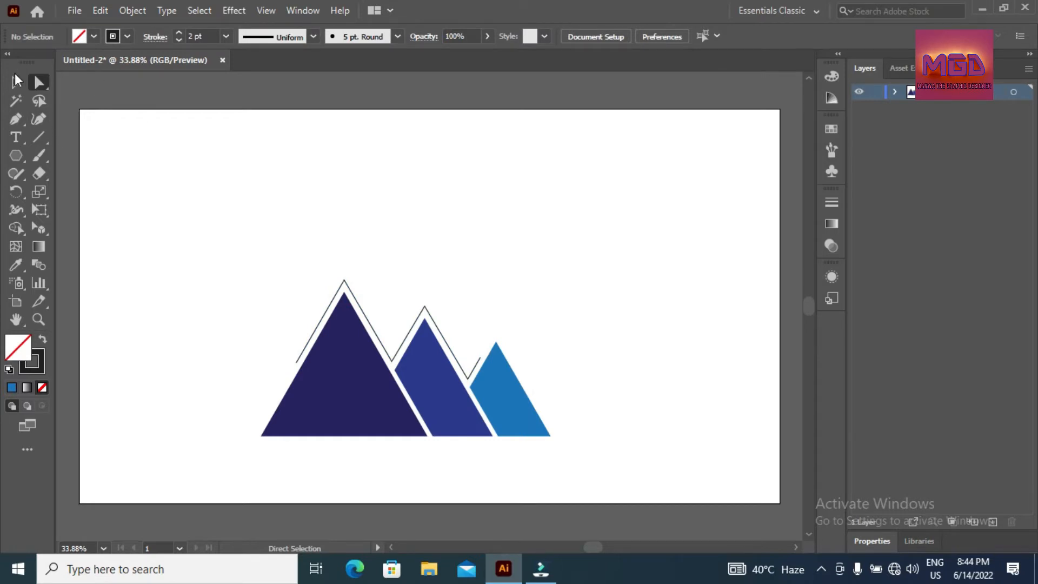
{"action": "left_click", "coordinate": [14, 119]}
{"action": "left_click", "coordinate": [292, 196]}
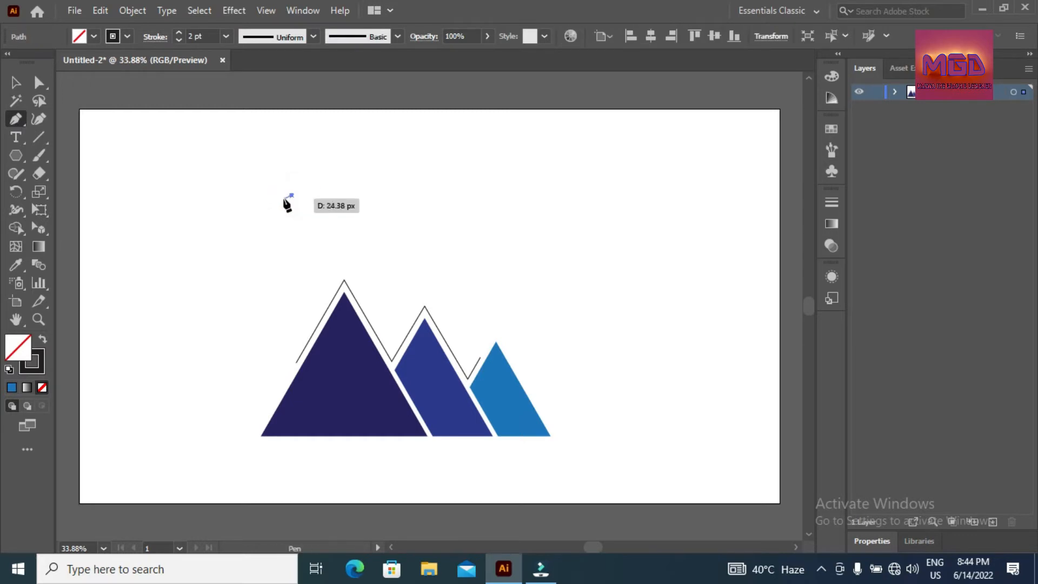
{"action": "left_click_drag", "start_coordinate": [283, 211], "coordinate": [304, 218]}
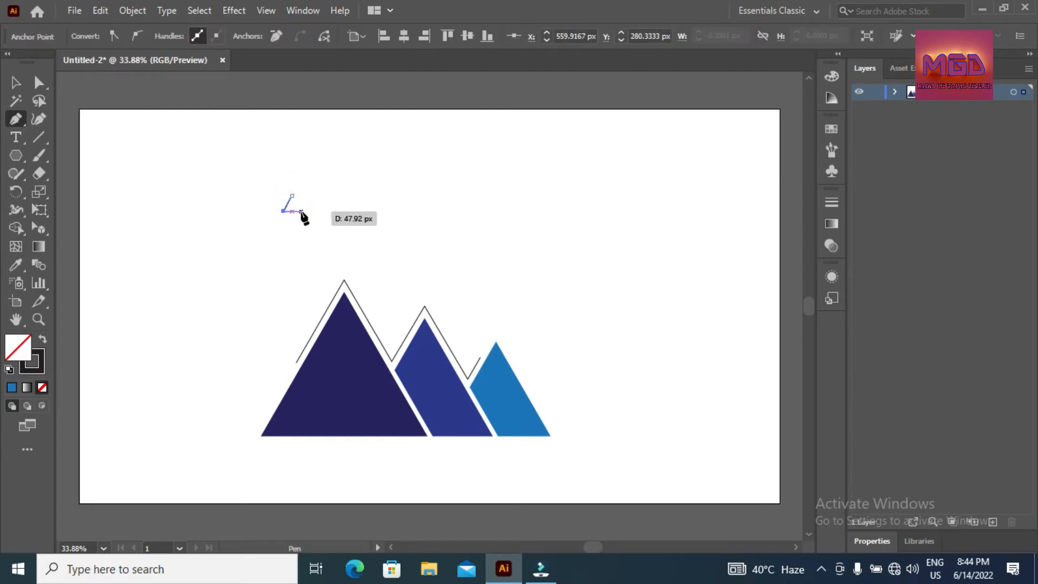
{"action": "key", "text": "ctrl+z"}
{"action": "key", "text": "ctrl+z"}
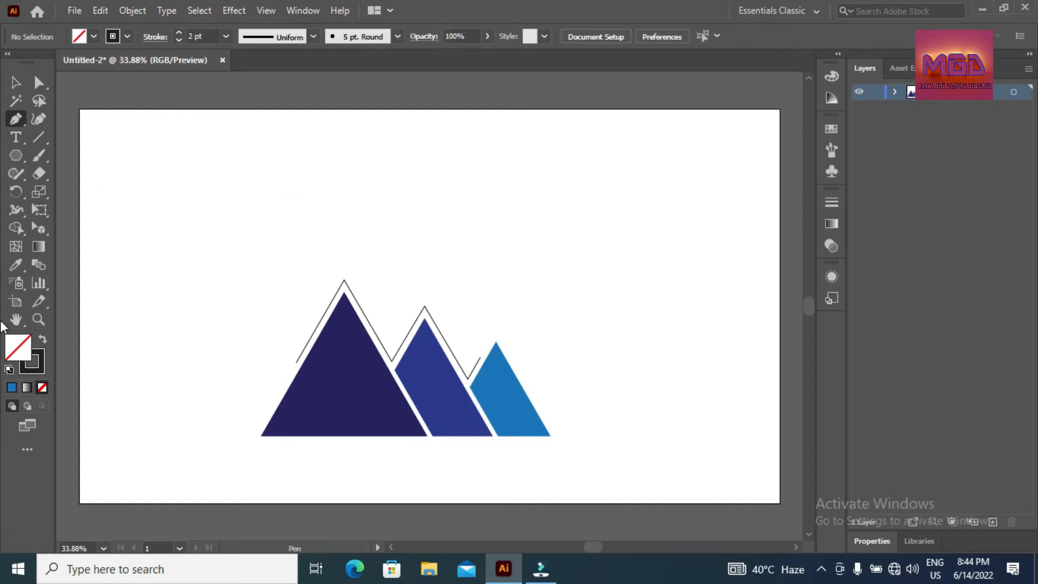
Look through the available symbols, brushes and swatches.
{"action": "left_click", "coordinate": [18, 158]}
{"action": "left_click", "coordinate": [717, 36]}
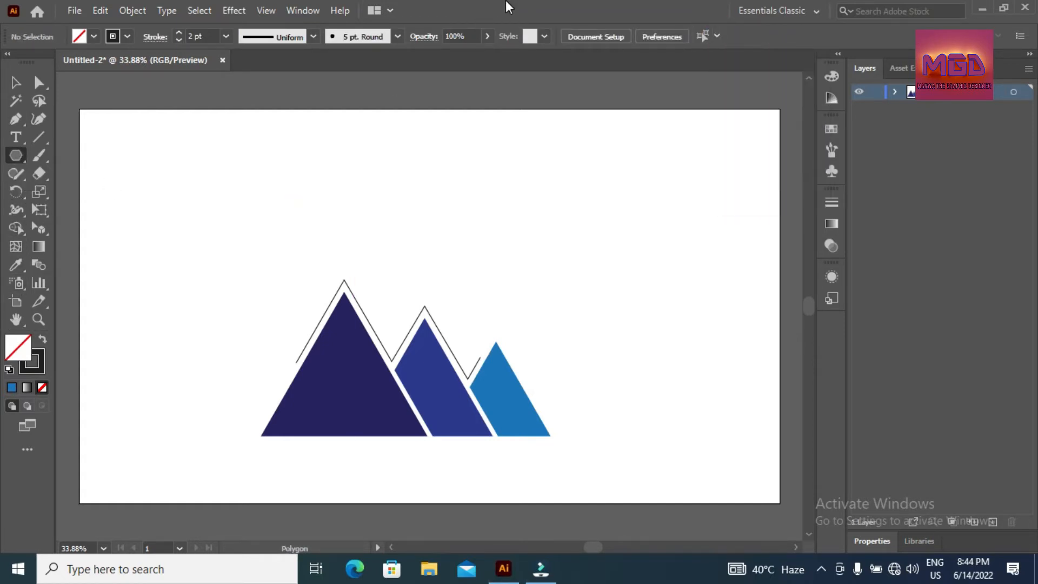
{"action": "left_click", "coordinate": [543, 37]}
{"action": "left_click", "coordinate": [542, 35]}
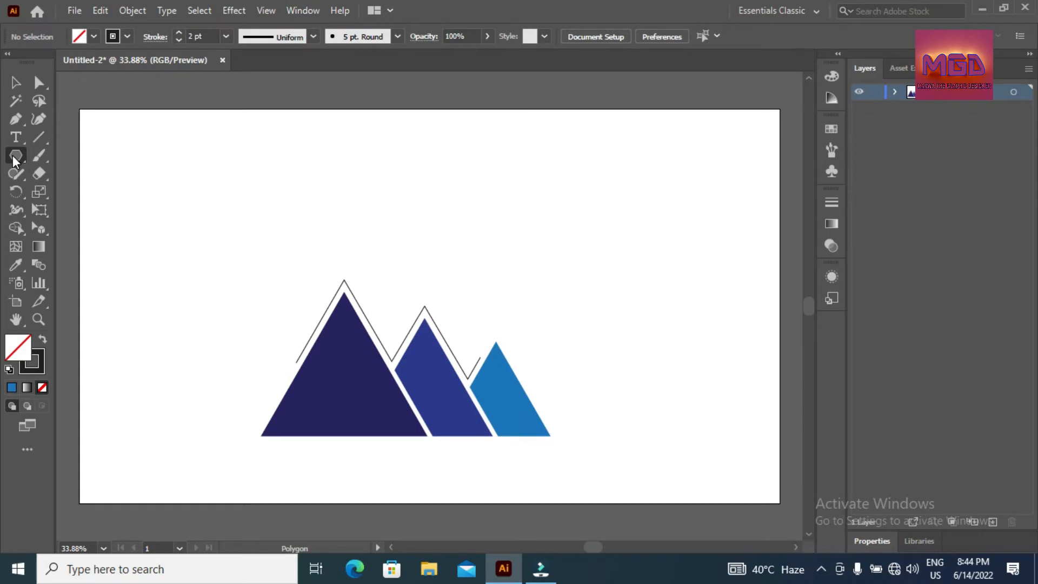
{"action": "left_click", "coordinate": [316, 9]}
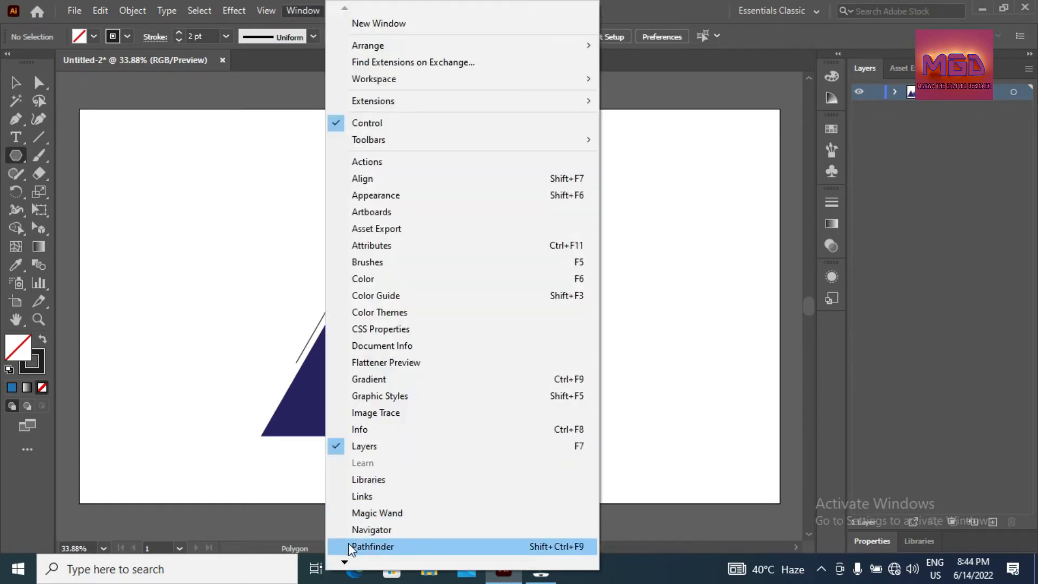
{"action": "mouse_move", "coordinate": [344, 563]}
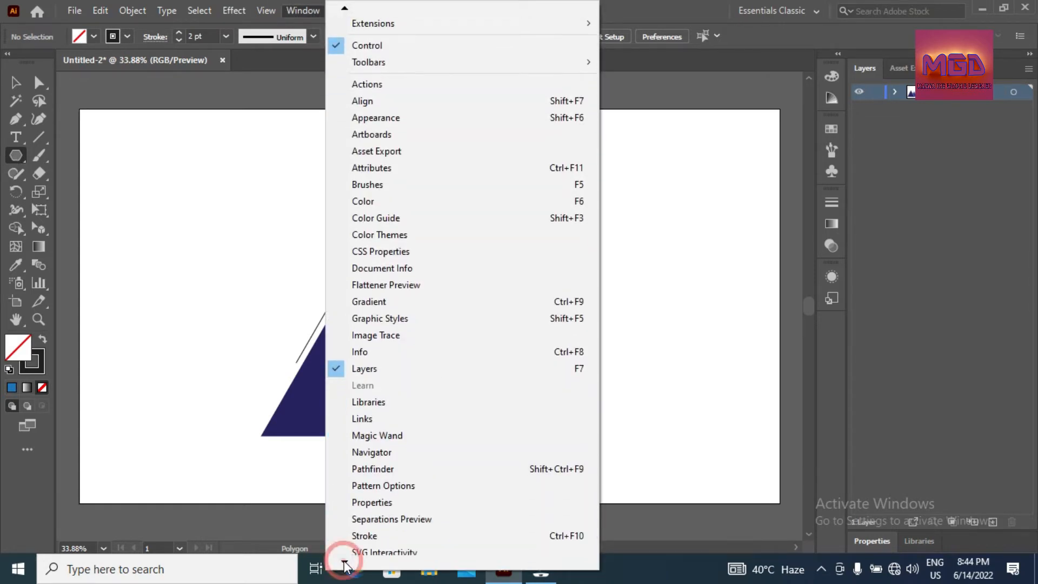
{"action": "left_click", "coordinate": [371, 492]}
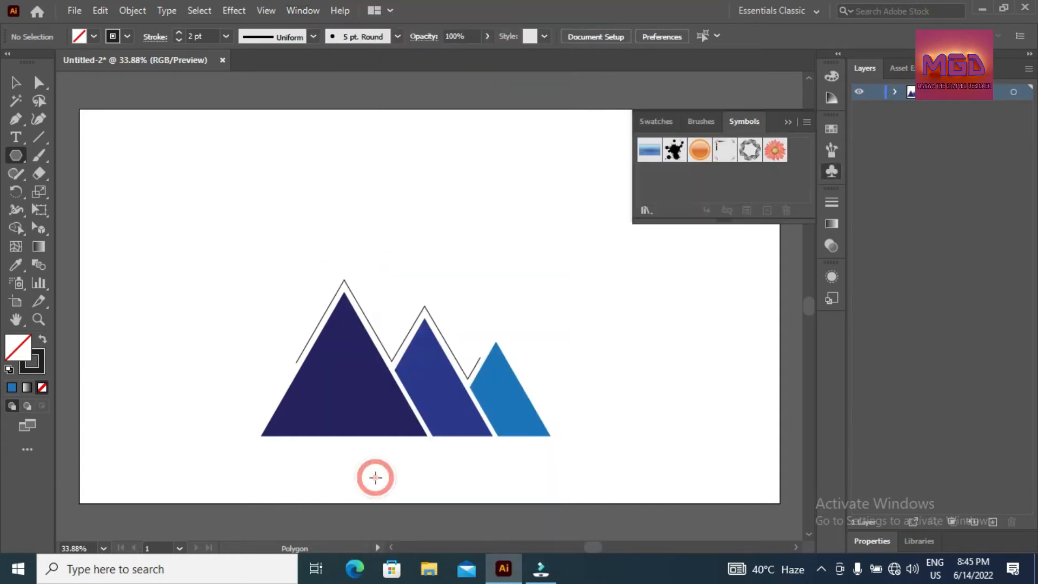
{"action": "left_click", "coordinate": [701, 121]}
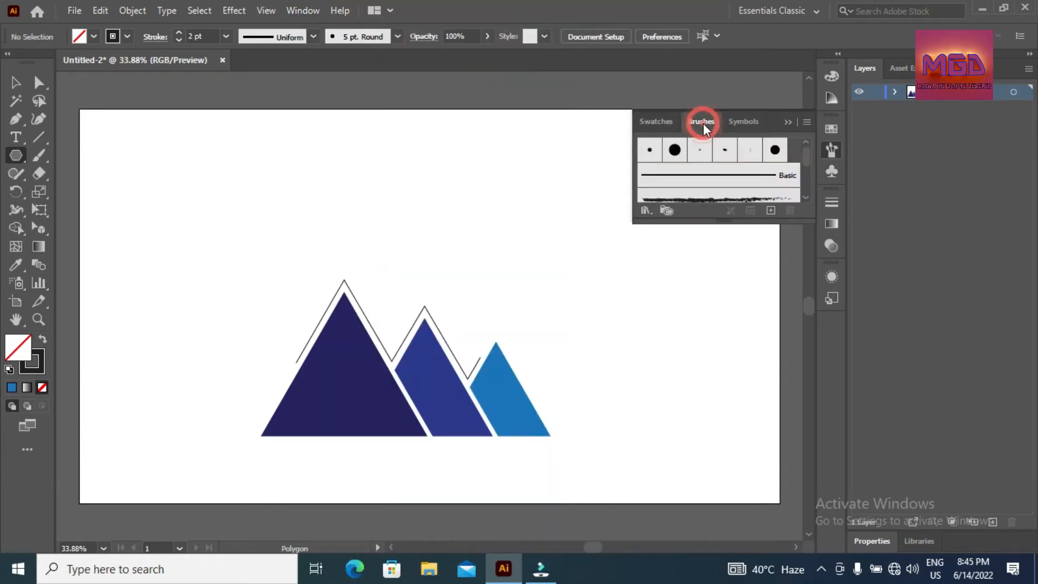
{"action": "left_click", "coordinate": [655, 121]}
{"action": "left_click", "coordinate": [788, 123]}
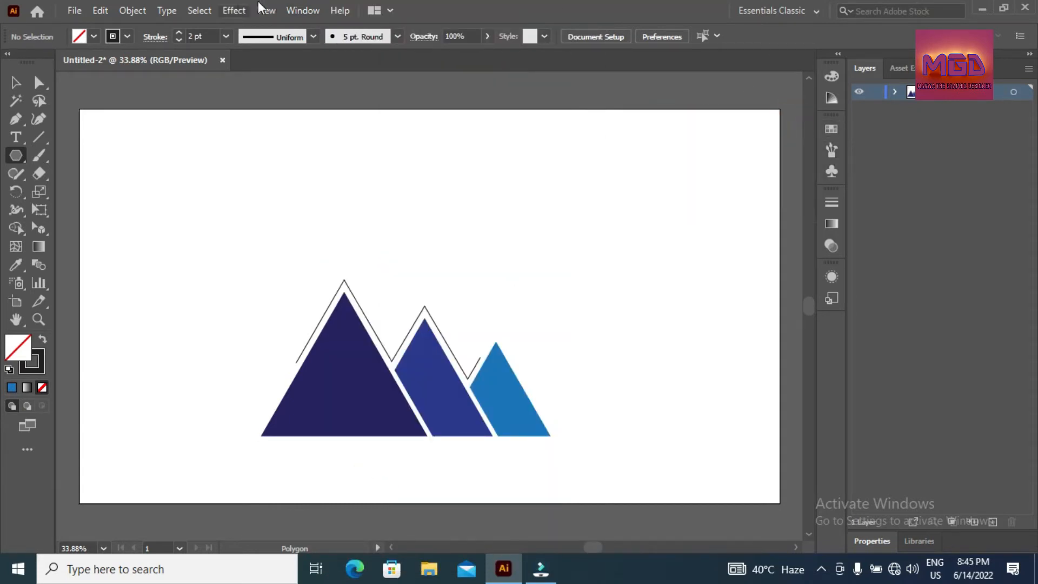
{"action": "left_click", "coordinate": [302, 10]}
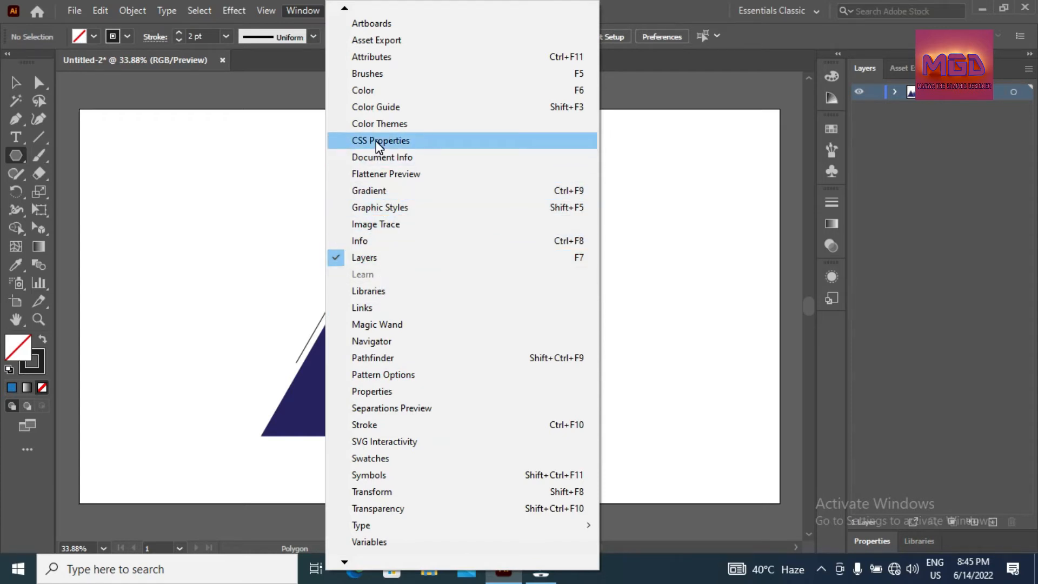
Create a 3-sided polygon with a radius of 275.8588 px above the large triangle, near the artboard's upper edge.
{"action": "left_click", "coordinate": [21, 156]}
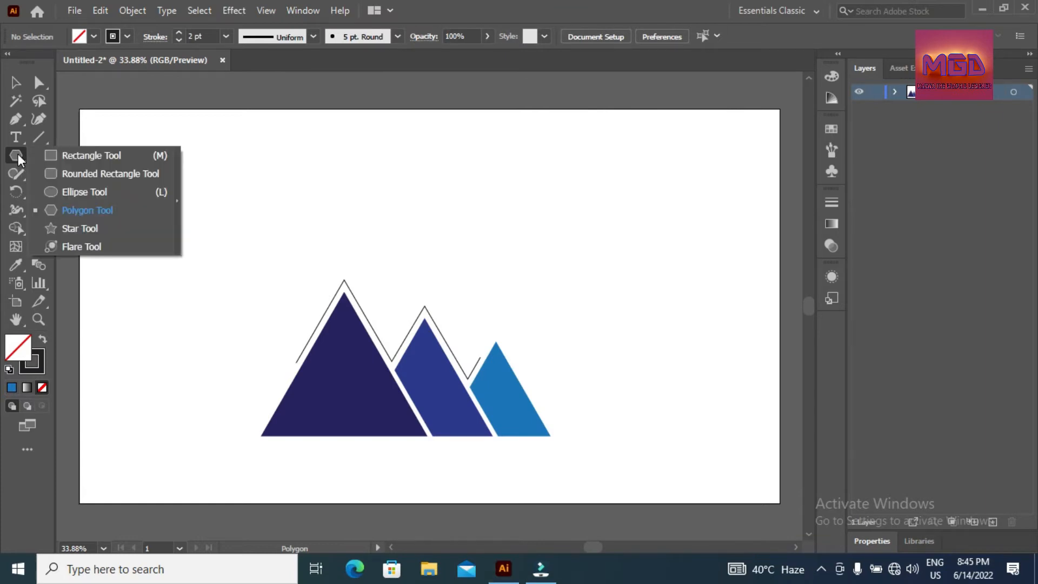
{"action": "left_click", "coordinate": [288, 166]}
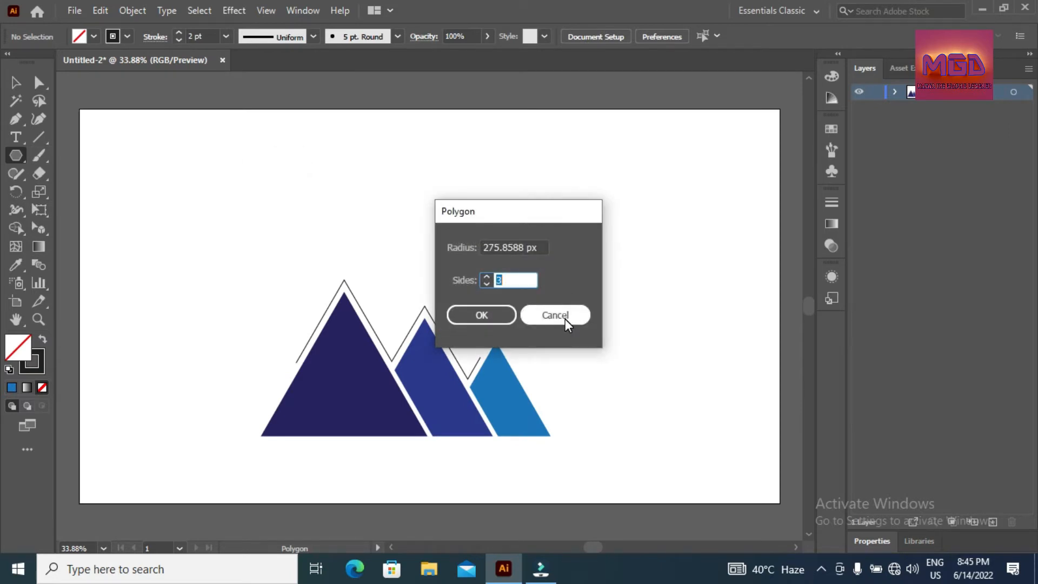
{"action": "left_click", "coordinate": [491, 317]}
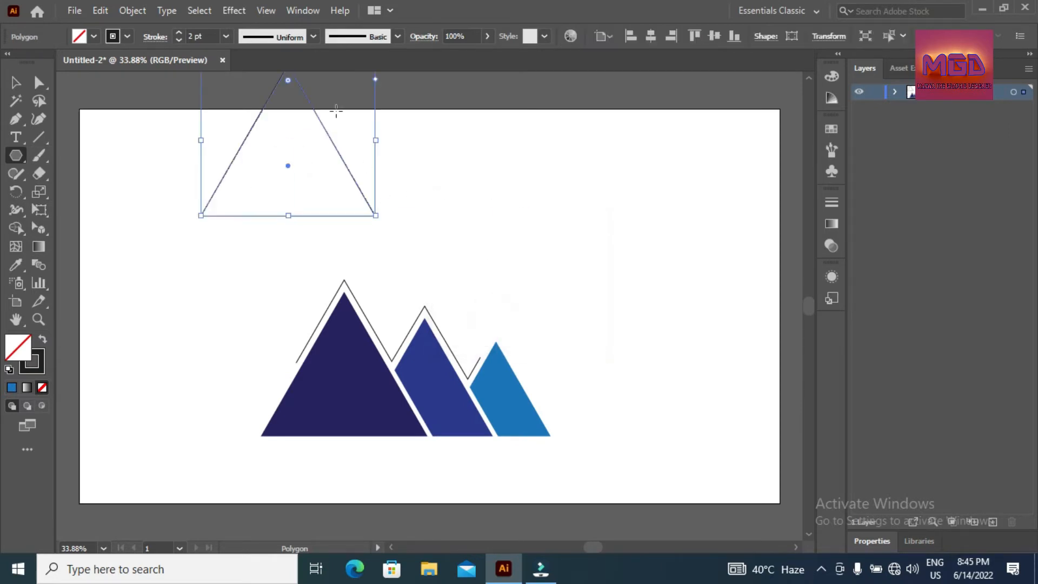
Move the new outlined triangle down onto the artboard and shrink it to a tiny triangle beside the large peak.
{"action": "left_click", "coordinate": [15, 83]}
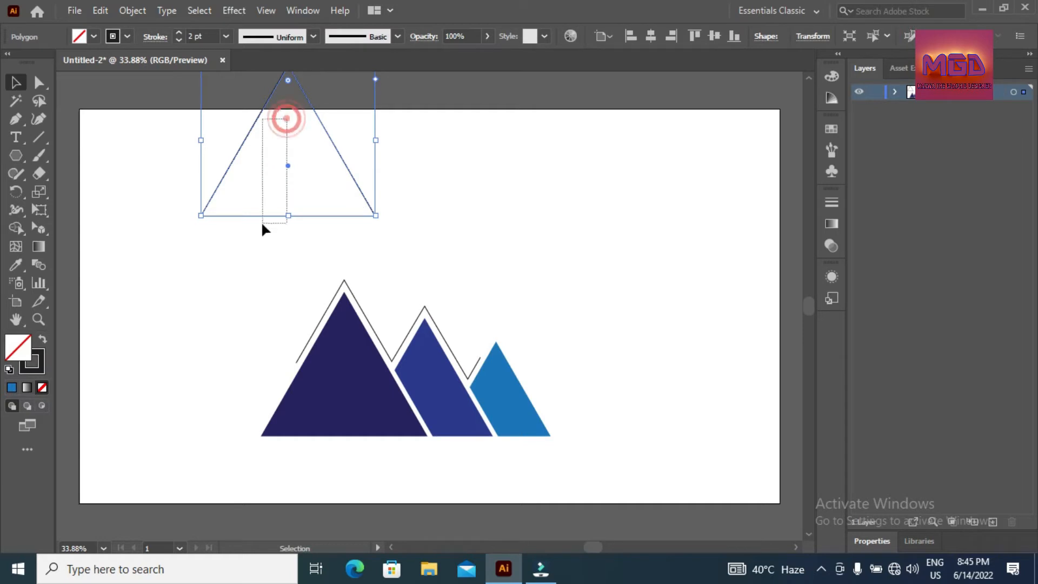
{"action": "left_click_drag", "start_coordinate": [265, 216], "coordinate": [234, 273]}
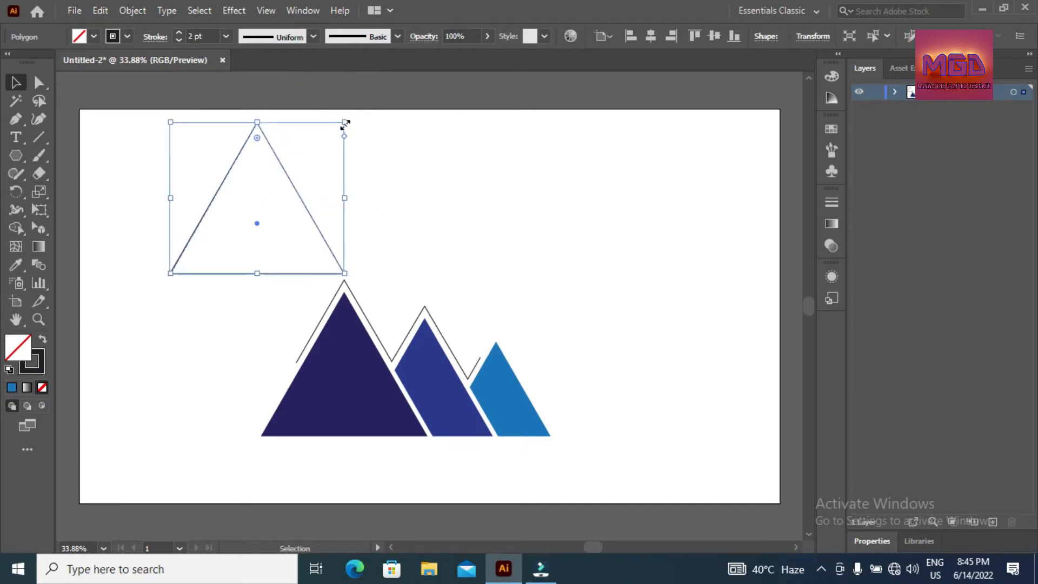
{"action": "left_click_drag", "start_coordinate": [345, 123], "coordinate": [193, 264]}
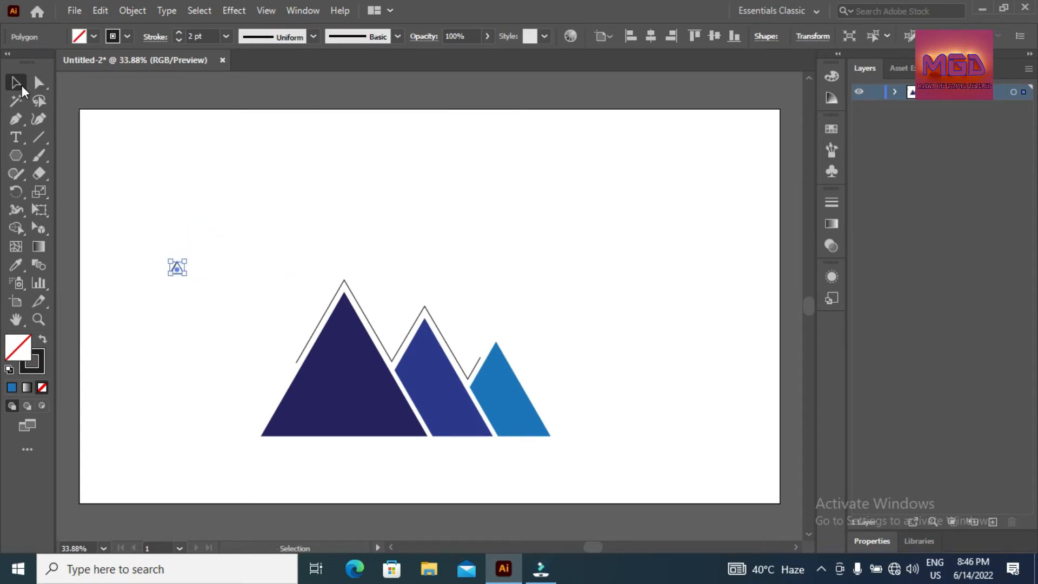
Fill the tiny triangle with black.
{"action": "left_click", "coordinate": [94, 36]}
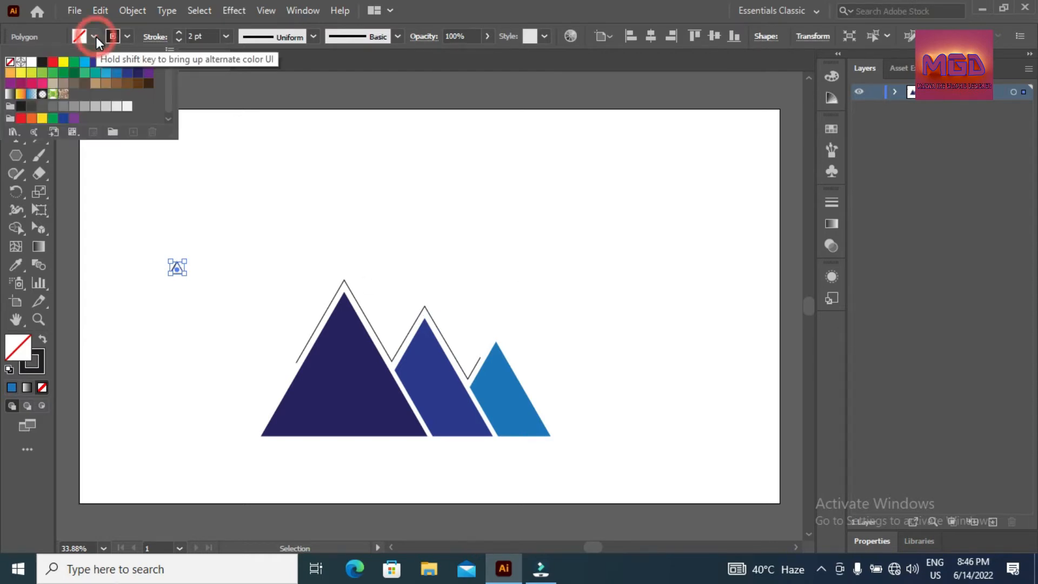
{"action": "left_click", "coordinate": [44, 67]}
{"action": "left_click", "coordinate": [325, 201]}
{"action": "left_click", "coordinate": [19, 85]}
{"action": "left_click", "coordinate": [329, 232]}
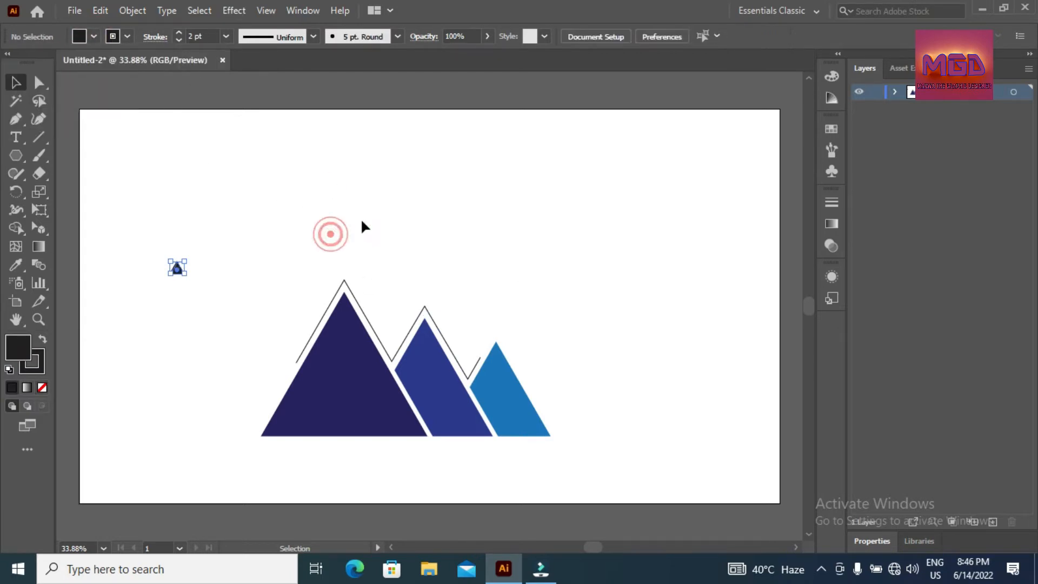
Increase the zigzag path's stroke weight to 9 pt.
{"action": "left_click", "coordinate": [430, 312]}
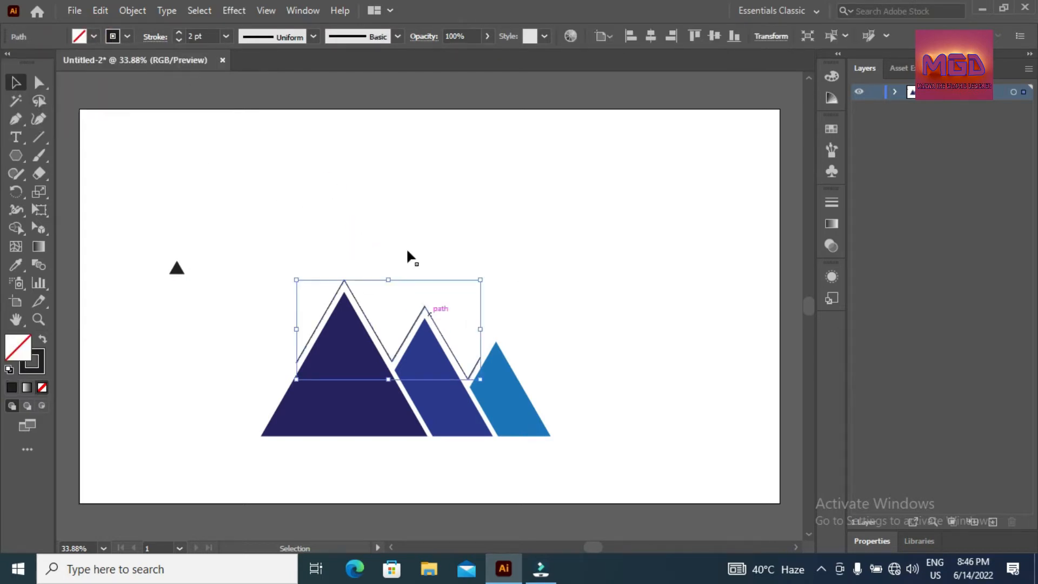
{"action": "left_click", "coordinate": [179, 34]}
{"action": "left_click", "coordinate": [180, 33]}
{"action": "left_click", "coordinate": [180, 33]}
{"action": "left_click", "coordinate": [180, 34]}
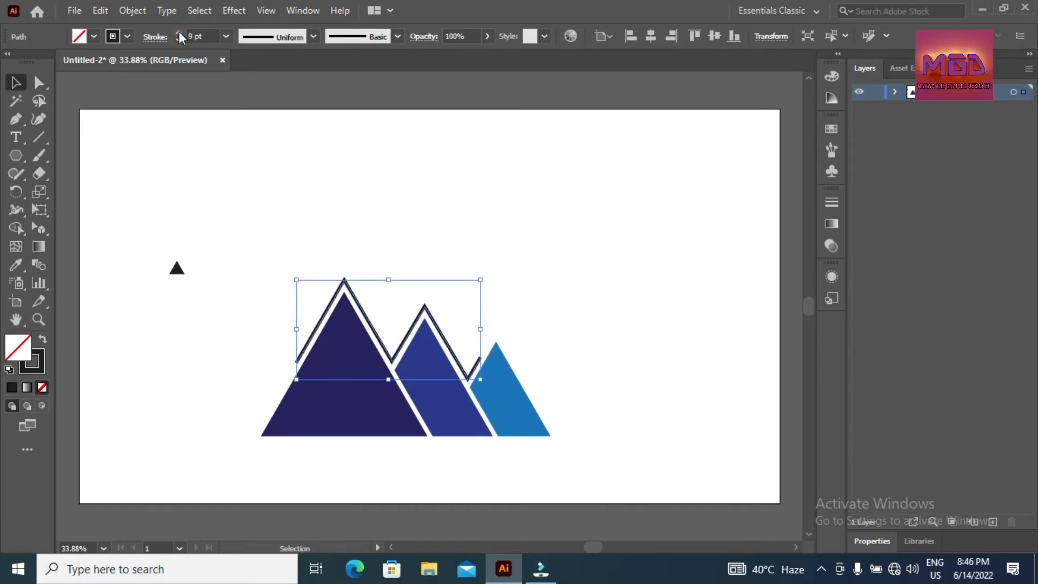
{"action": "left_click", "coordinate": [382, 235]}
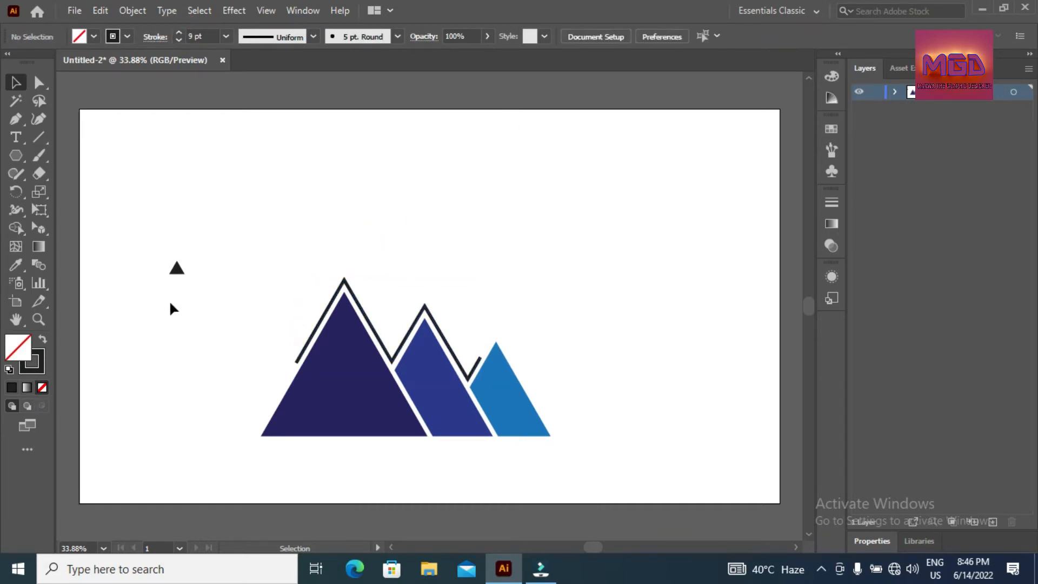
Resize and rotate the black triangle and place it on the zigzag's end beside the small peak as an arrowhead.
{"action": "left_click", "coordinate": [176, 271]}
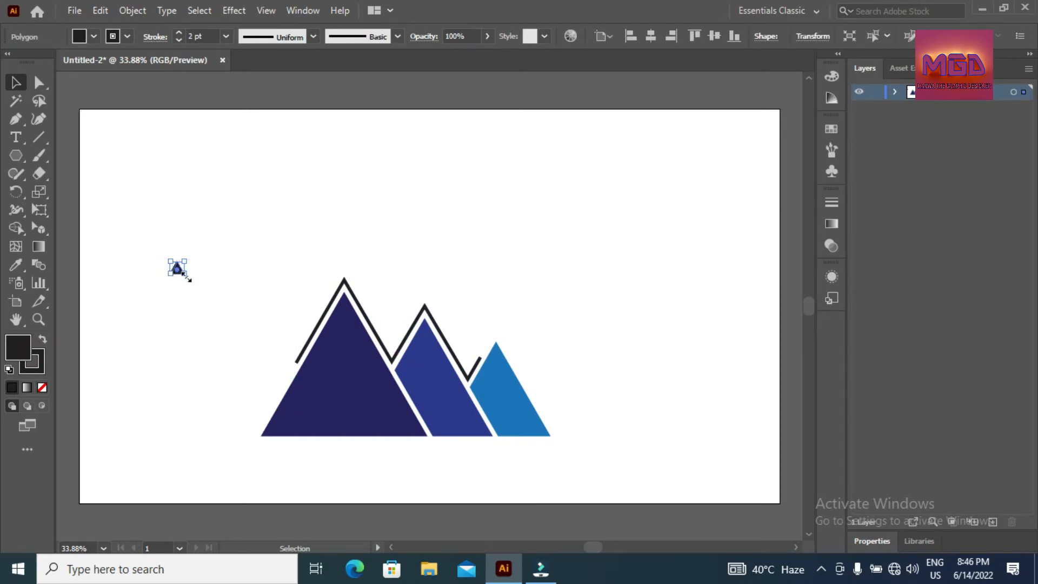
{"action": "left_click_drag", "start_coordinate": [185, 261], "coordinate": [220, 224]}
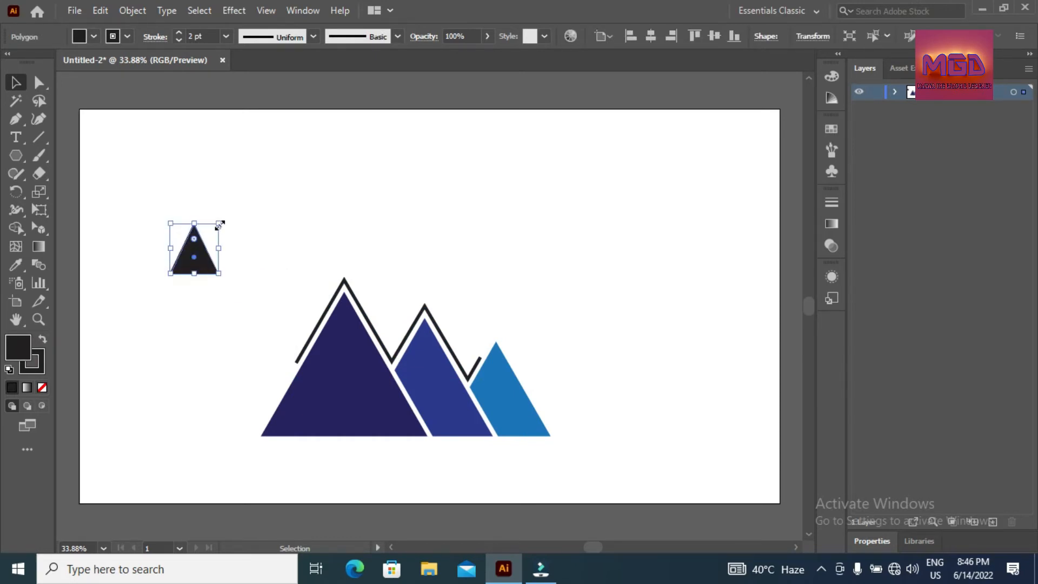
{"action": "left_click_drag", "start_coordinate": [223, 270], "coordinate": [200, 297]}
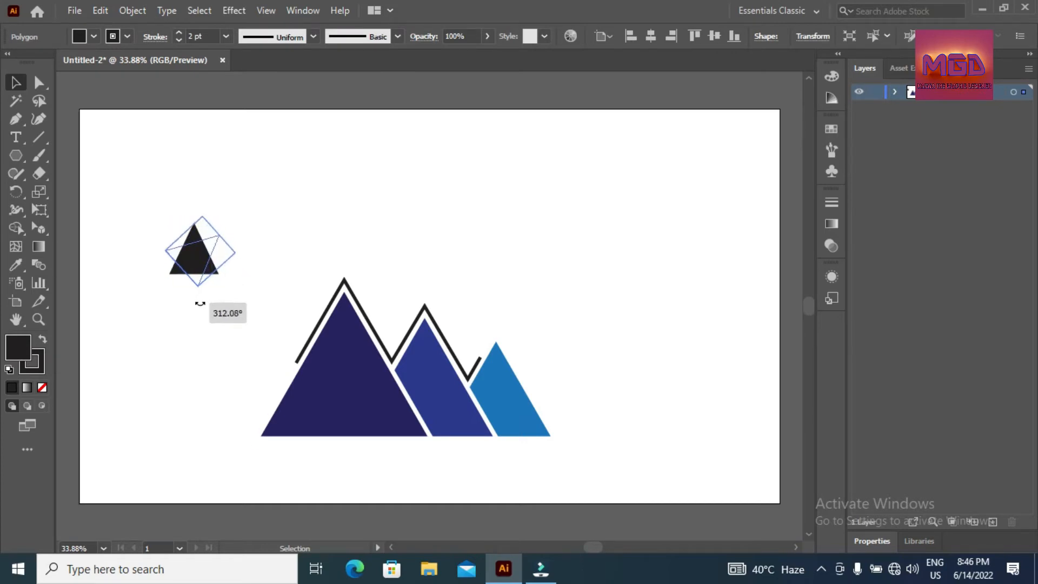
{"action": "left_click_drag", "start_coordinate": [236, 252], "coordinate": [482, 354]}
{"action": "left_click", "coordinate": [511, 307]}
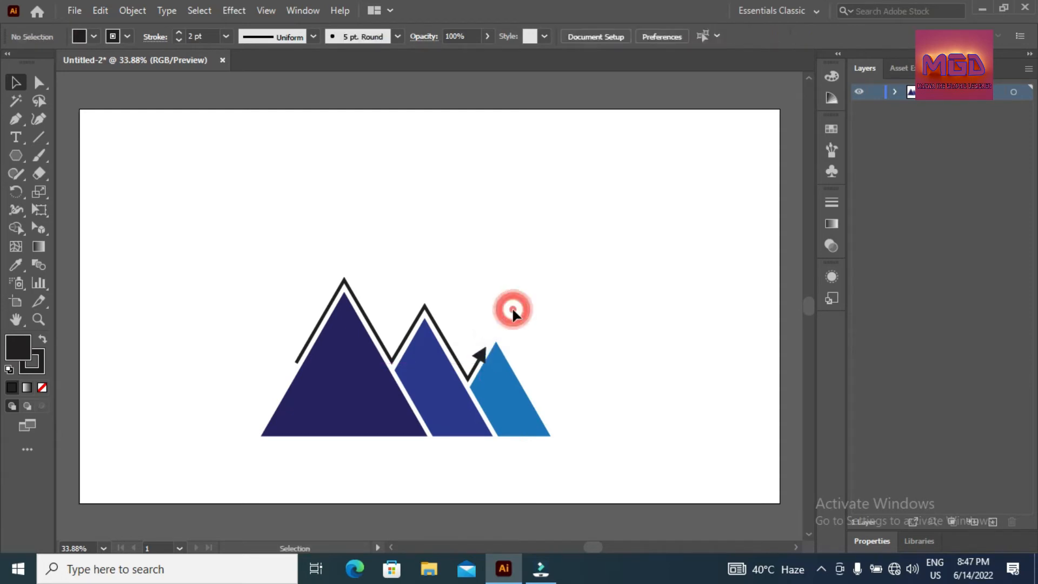
{"action": "left_click", "coordinate": [484, 355]}
{"action": "left_click_drag", "start_coordinate": [480, 342], "coordinate": [481, 343]}
Select the zigzag path together with its arrowhead and nudge both slightly upward, away from the triangles.
{"action": "key", "text": "a"}
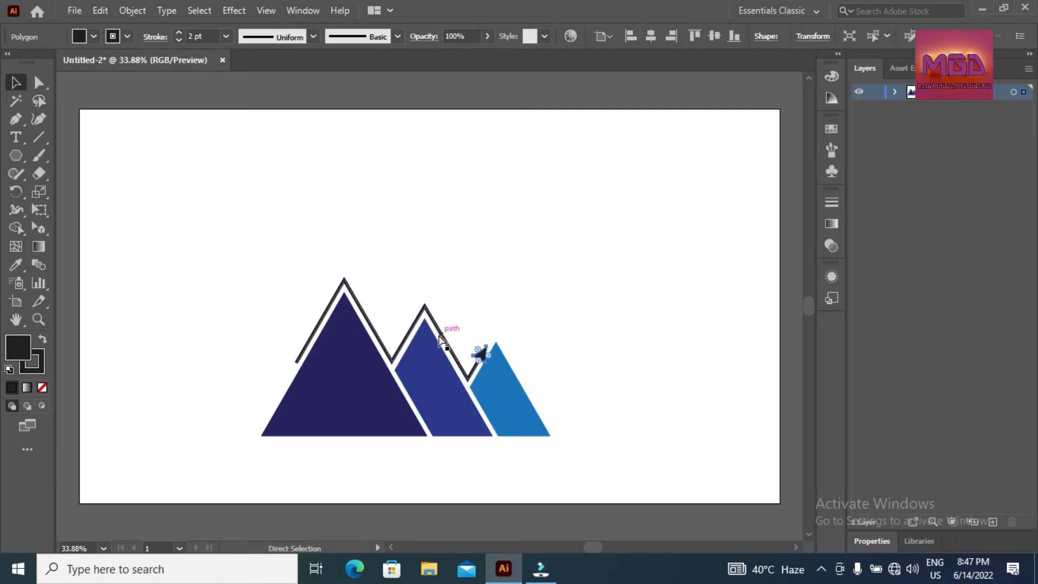
{"action": "left_click", "coordinate": [483, 355]}
{"action": "left_click", "coordinate": [484, 354], "text": "ctrl"}
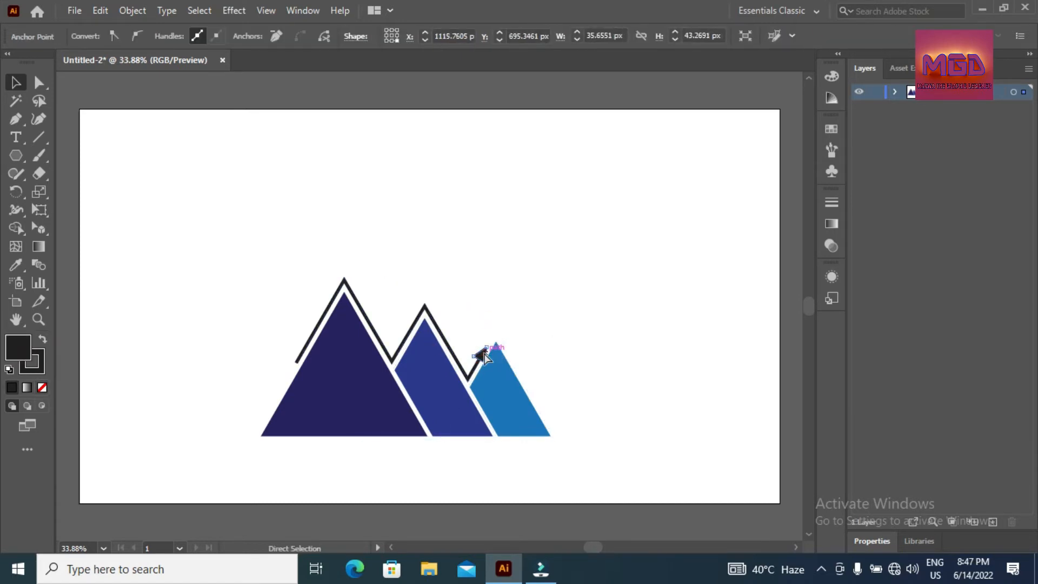
{"action": "left_click", "coordinate": [454, 354], "text": "shift"}
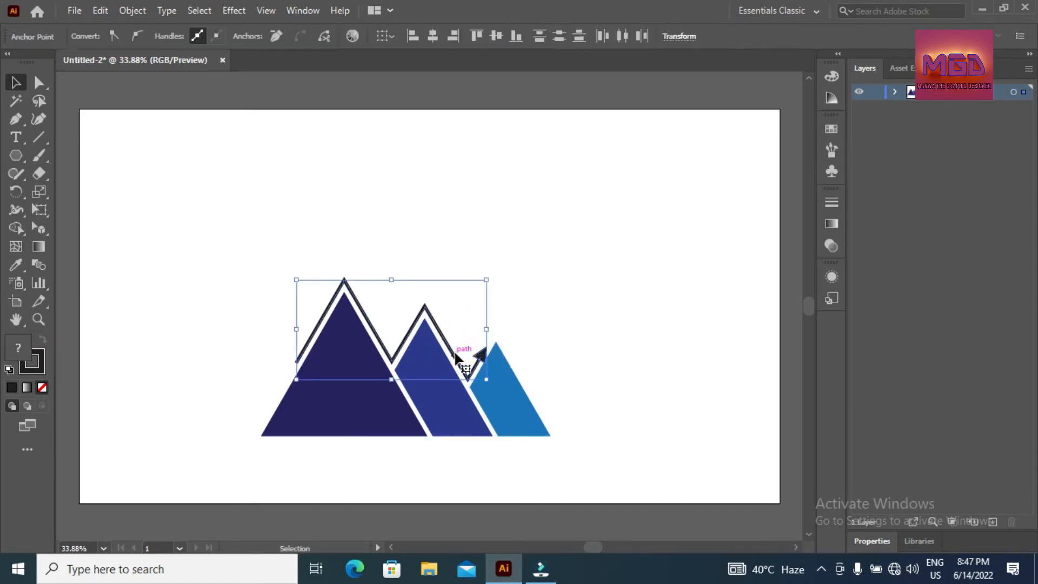
{"action": "key", "text": "Up"}
{"action": "key", "text": "Up"}
{"action": "key", "text": "Up"}
{"action": "key", "text": "Up"}
{"action": "key", "text": "Up"}
{"action": "key", "text": "Up"}
{"action": "key", "text": "Up"}
{"action": "key", "text": "Up"}
{"action": "key", "text": "Up"}
{"action": "key", "text": "Up"}
{"action": "key", "text": "Up"}
{"action": "key", "text": "Up"}
{"action": "key", "text": "Up"}
{"action": "key", "text": "Up"}
{"action": "key", "text": "Up"}
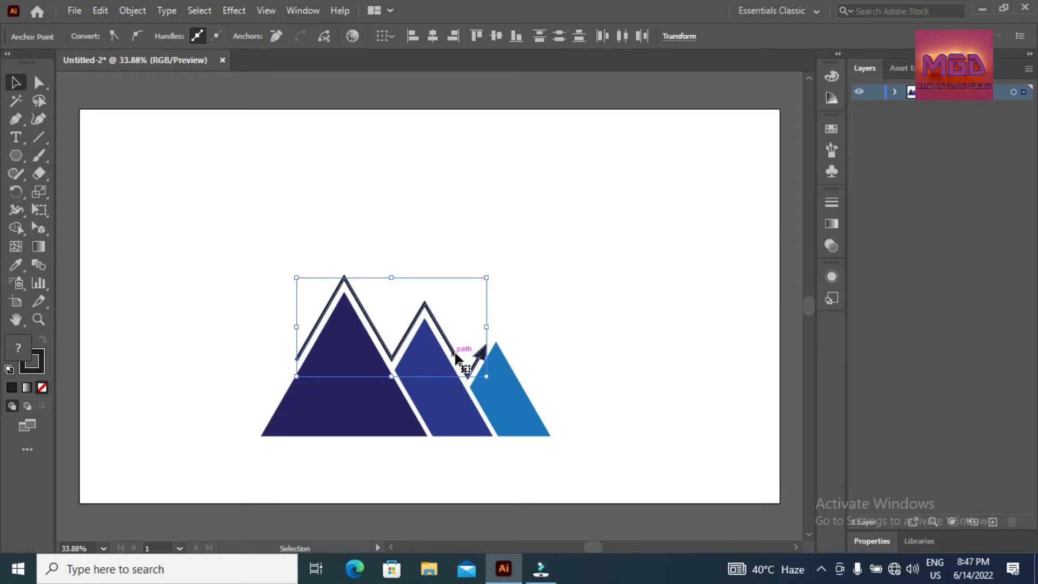
{"action": "left_click", "coordinate": [532, 315]}
Try to refit the arrowhead triangle to the zigzag's end, and delete that triangle.
{"action": "left_click", "coordinate": [483, 354]}
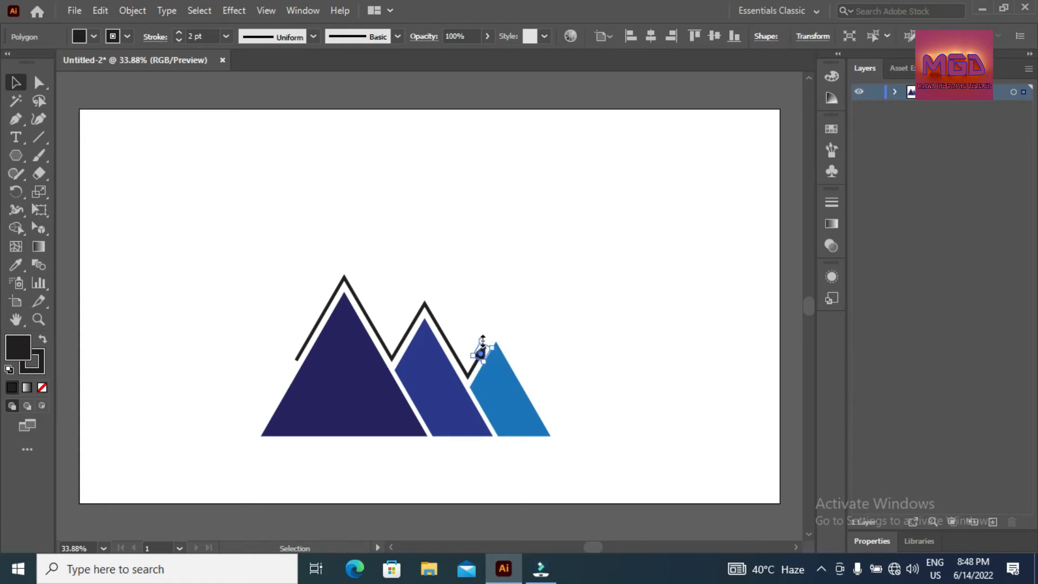
{"action": "mouse_move", "coordinate": [483, 340]}
{"action": "left_mouse_down"}
{"action": "mouse_move", "coordinate": [475, 309]}
{"action": "mouse_move", "coordinate": [493, 314]}
{"action": "mouse_move", "coordinate": [481, 343]}
{"action": "mouse_move", "coordinate": [514, 319]}
{"action": "mouse_move", "coordinate": [514, 294]}
{"action": "mouse_move", "coordinate": [516, 317]}
{"action": "mouse_move", "coordinate": [475, 331]}
{"action": "mouse_move", "coordinate": [481, 358]}
{"action": "left_mouse_up"}
{"action": "left_click", "coordinate": [511, 313]}
{"action": "left_click", "coordinate": [478, 354]}
{"action": "key", "text": "Down"}
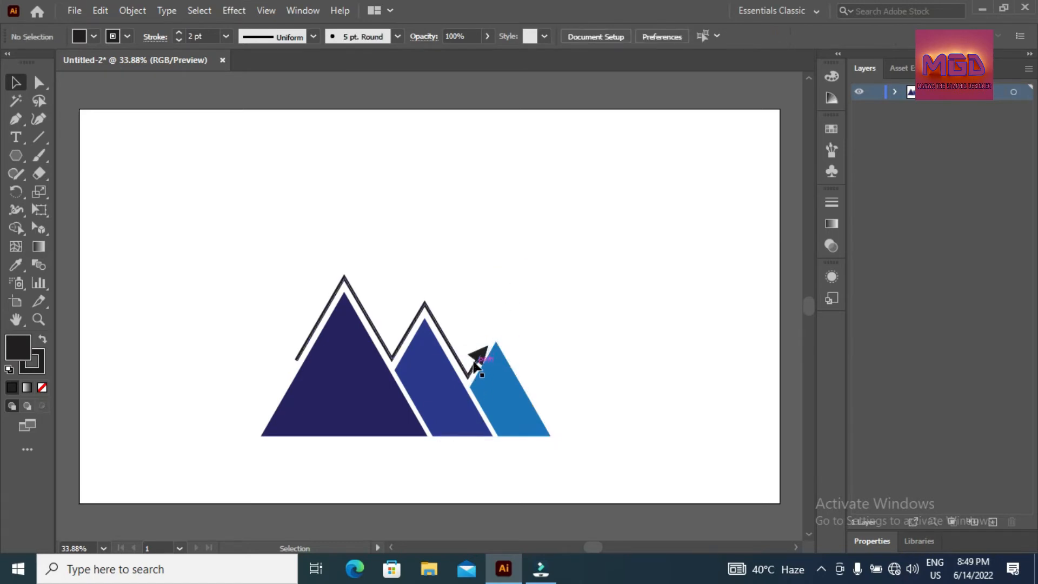
{"action": "key", "text": "Delete"}
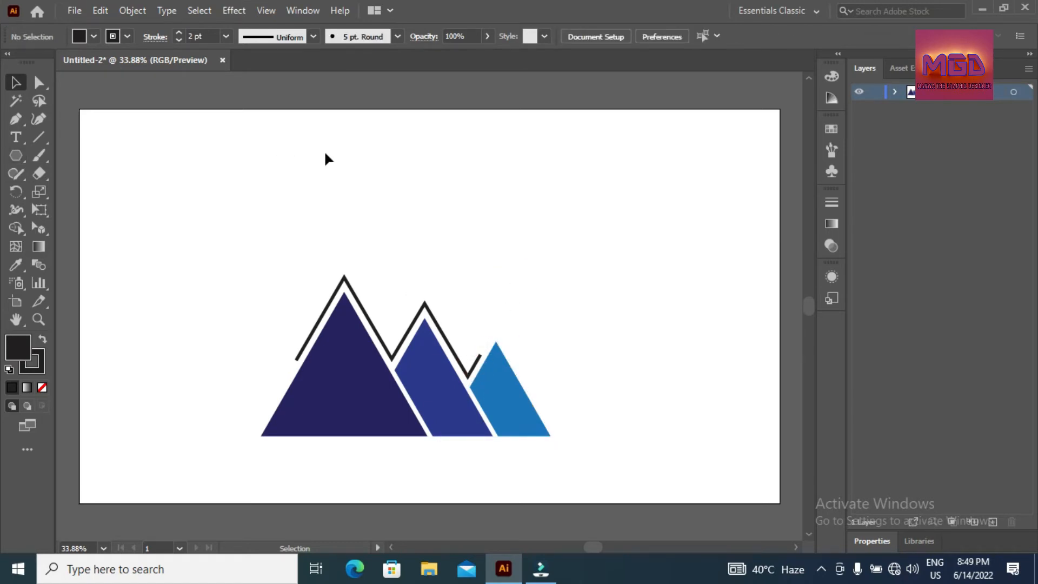
Draw a new black triangle in the empty area above the small peak and reduce it to a tiny size.
{"action": "left_click", "coordinate": [21, 155]}
{"action": "left_click_drag", "start_coordinate": [567, 181], "coordinate": [580, 207]}
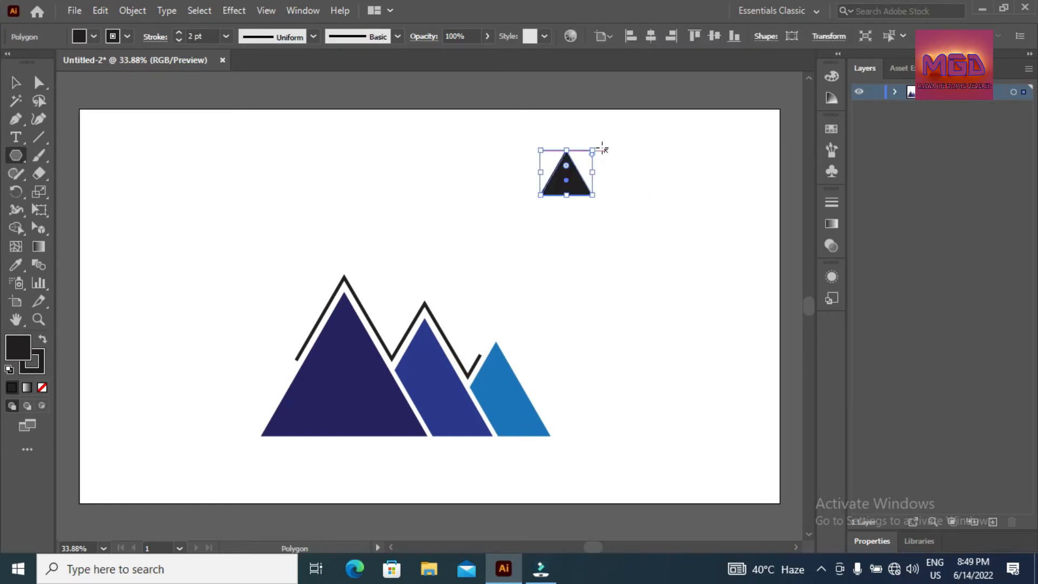
{"action": "left_click_drag", "start_coordinate": [593, 150], "coordinate": [566, 175]}
{"action": "key", "text": "ctrl+z"}
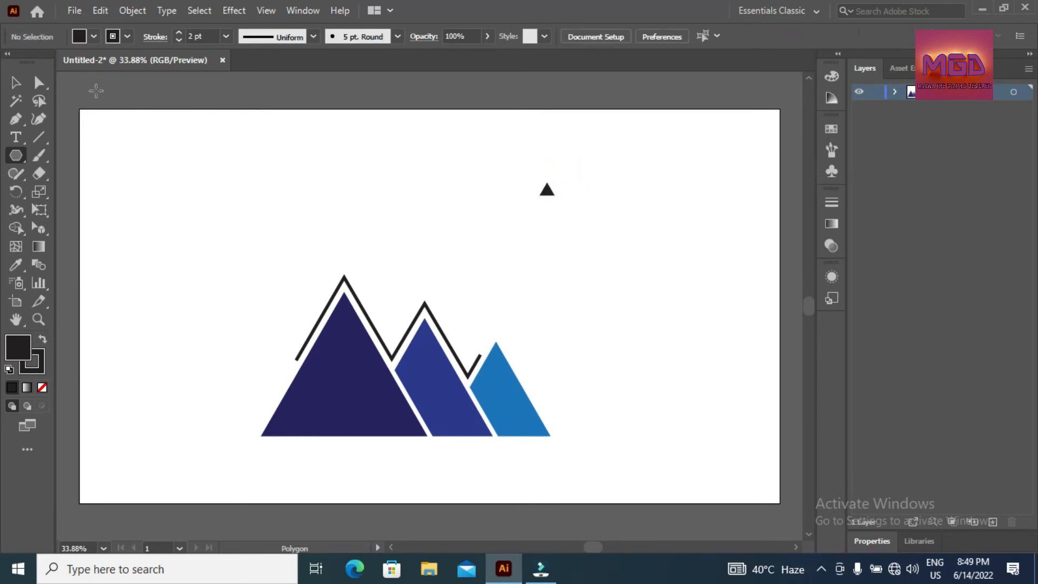
Resize and rotate the new triangle and place it on the zigzag's end so it points up along the line.
{"action": "left_click", "coordinate": [15, 83]}
{"action": "left_click", "coordinate": [547, 189]}
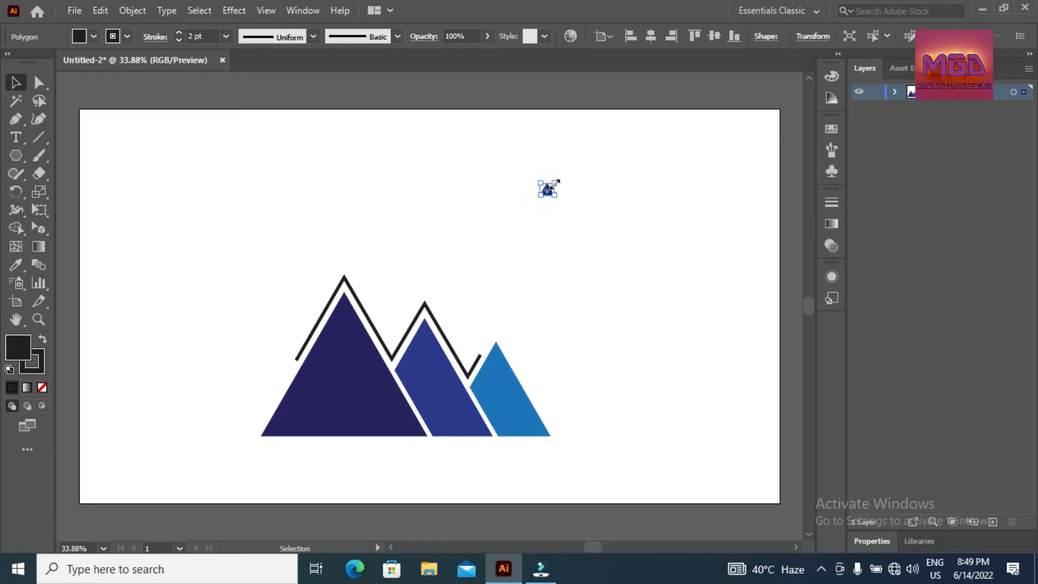
{"action": "left_click_drag", "start_coordinate": [555, 182], "coordinate": [481, 331]}
{"action": "left_click", "coordinate": [576, 314]}
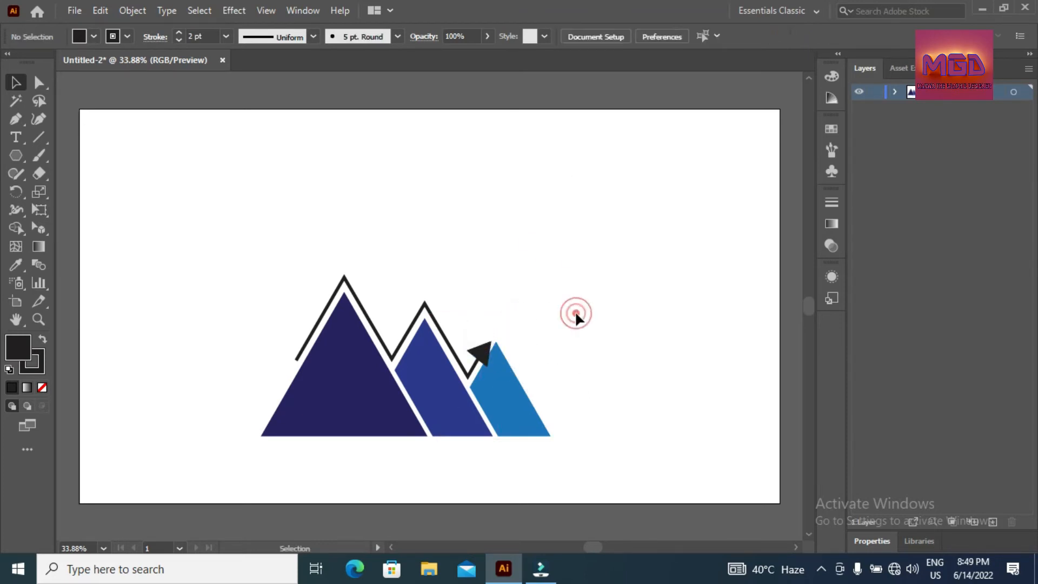
{"action": "left_click", "coordinate": [488, 356]}
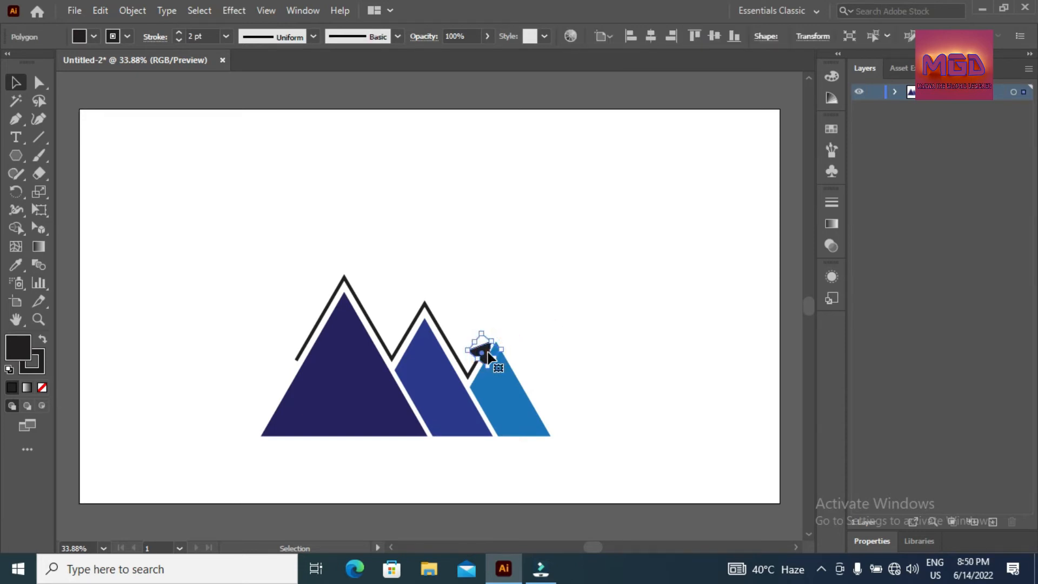
{"action": "left_click", "coordinate": [507, 295]}
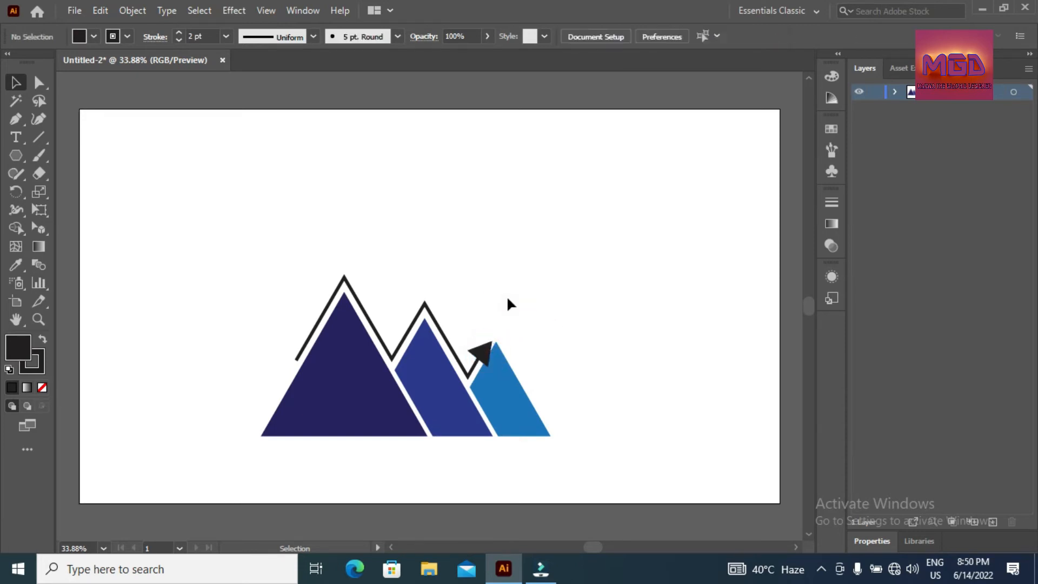
Reduce the arrowhead's size and center it on the end of the zigzag line.
{"action": "left_click", "coordinate": [483, 355]}
{"action": "left_click_drag", "start_coordinate": [482, 336], "coordinate": [482, 344]}
{"action": "left_click", "coordinate": [551, 281]}
{"action": "left_click", "coordinate": [479, 355]}
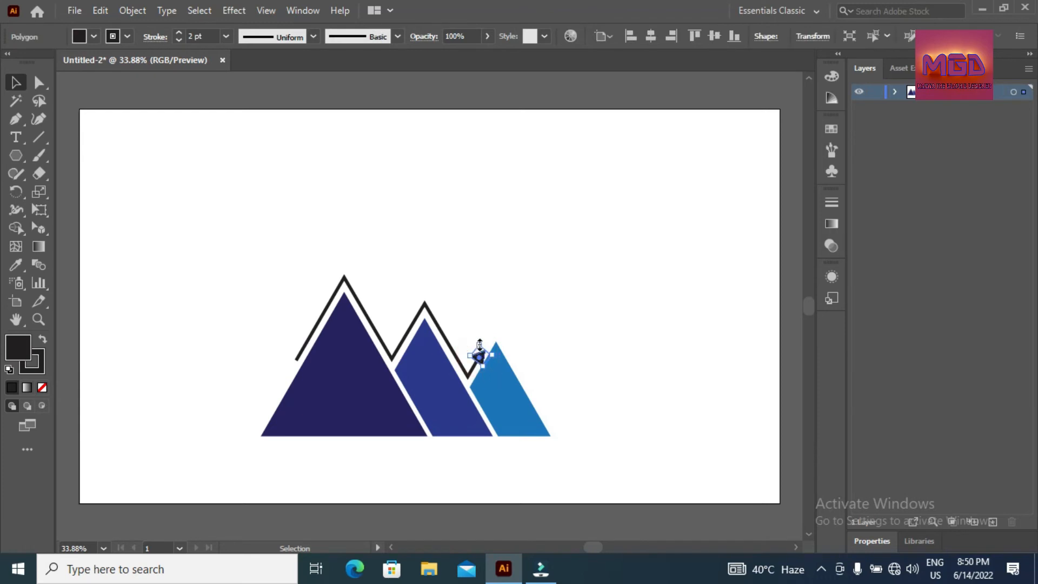
{"action": "left_click_drag", "start_coordinate": [480, 344], "coordinate": [479, 352]}
{"action": "left_click", "coordinate": [617, 287]}
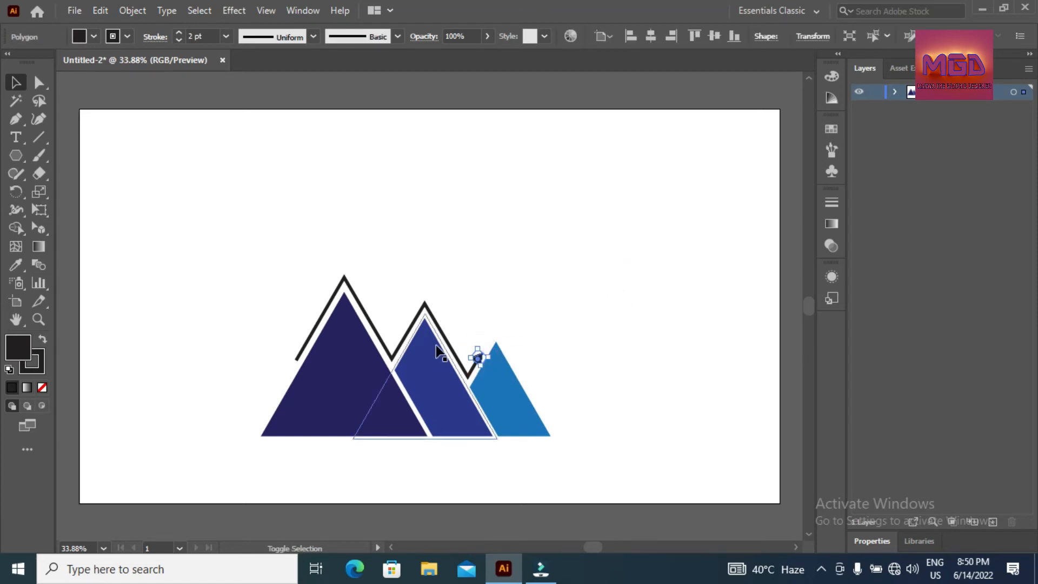
Group the zigzag path with its arrowhead.
{"action": "left_click", "coordinate": [449, 344]}
{"action": "right_click", "coordinate": [449, 344]}
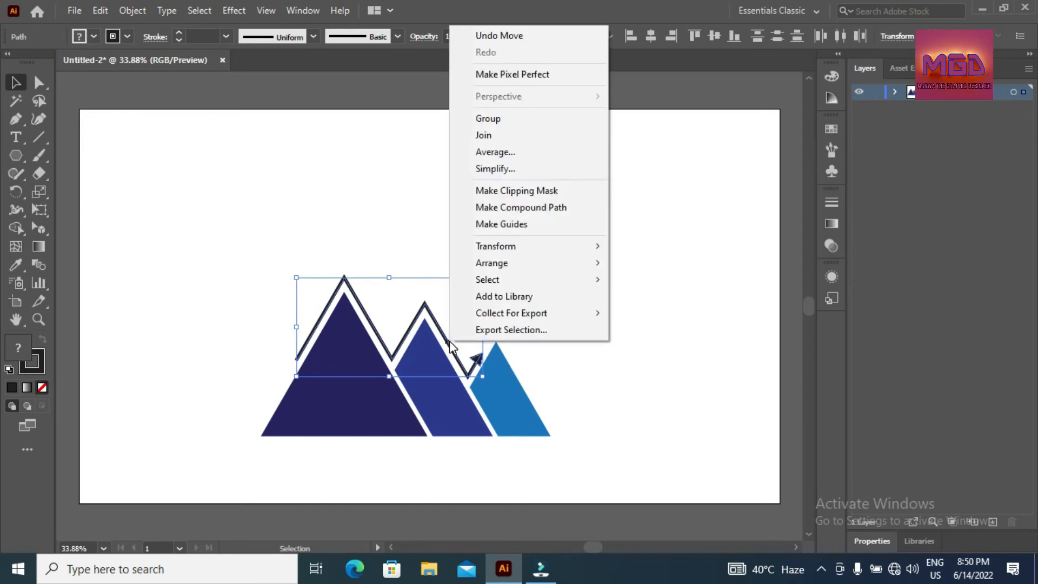
{"action": "left_click", "coordinate": [516, 119]}
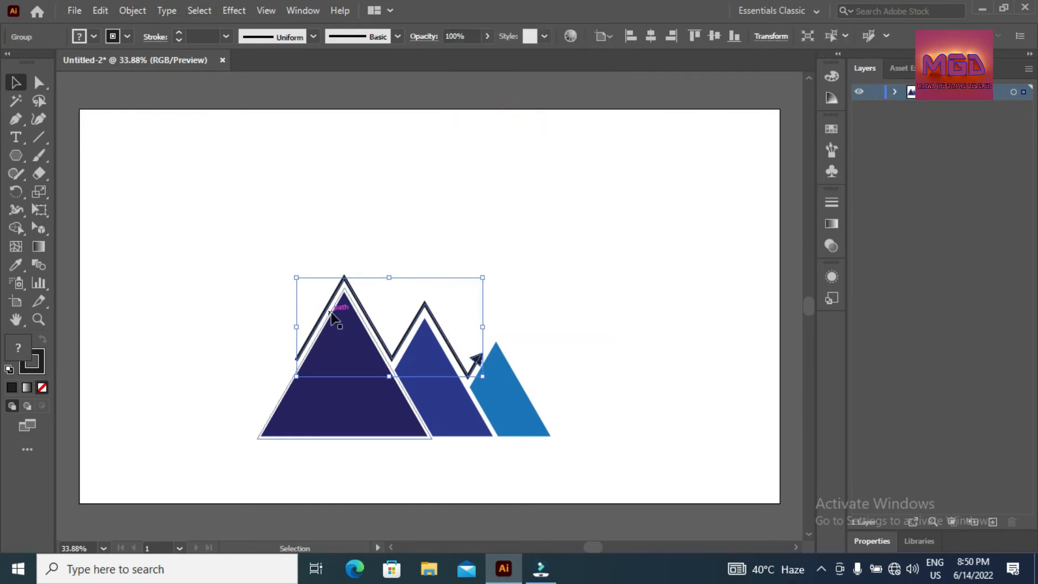
Duplicate the zigzag arrow group and position the copy just above the original, running parallel to it.
{"action": "left_click", "coordinate": [358, 300]}
{"action": "left_click_drag", "start_coordinate": [359, 302], "coordinate": [384, 198]}
{"action": "left_click", "coordinate": [620, 224]}
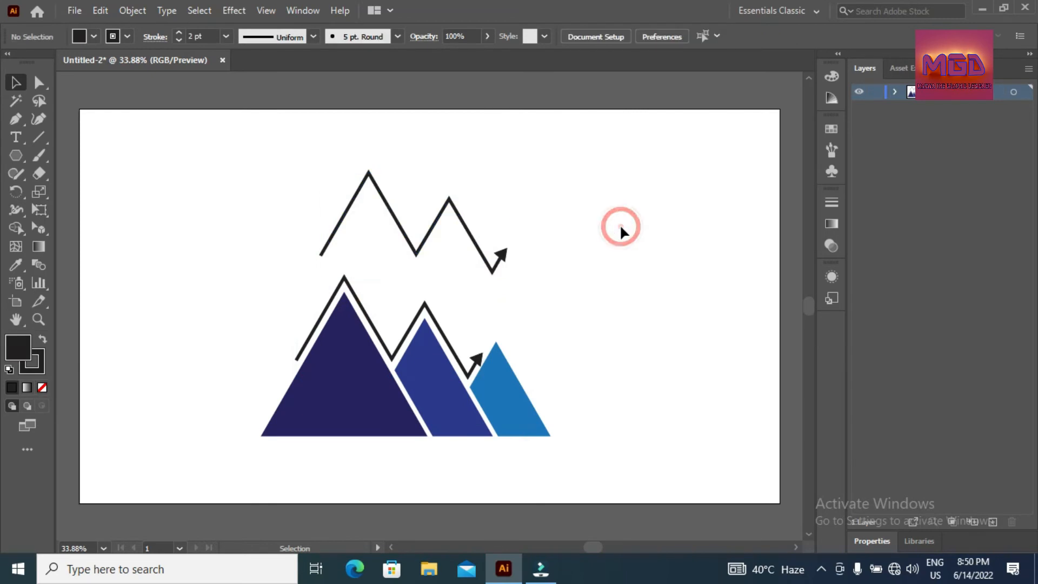
{"action": "left_click", "coordinate": [421, 245]}
{"action": "left_click_drag", "start_coordinate": [421, 250], "coordinate": [396, 338]}
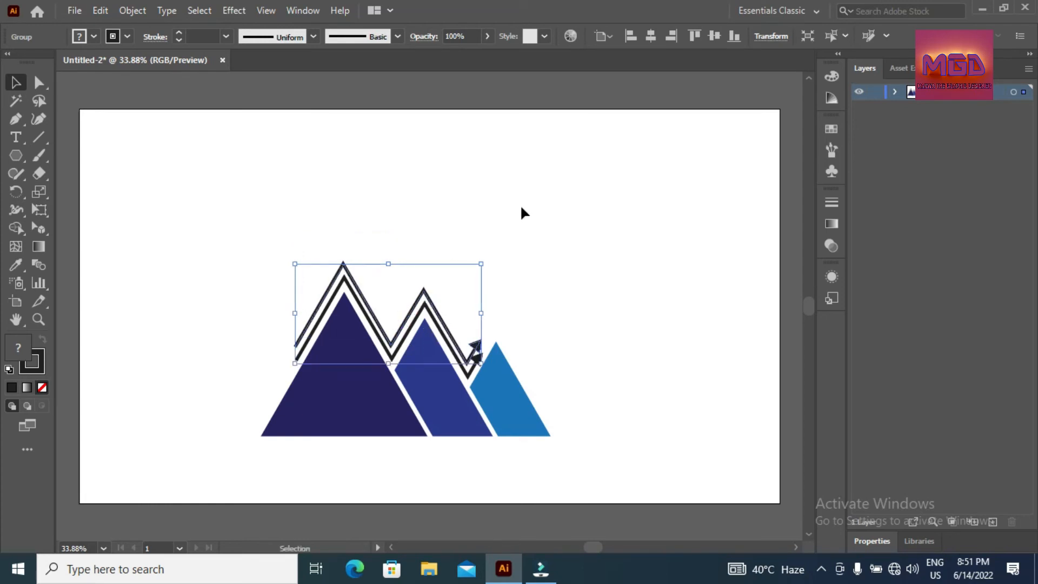
Nudge the duplicated zigzag arrow slightly to the right so its peaks line up with the original's.
{"action": "key", "text": "Right"}
{"action": "key", "text": "Right"}
{"action": "key", "text": "Right"}
{"action": "key", "text": "Right"}
{"action": "key", "text": "Right"}
{"action": "key", "text": "Right"}
{"action": "key", "text": "Right"}
{"action": "key", "text": "Right"}
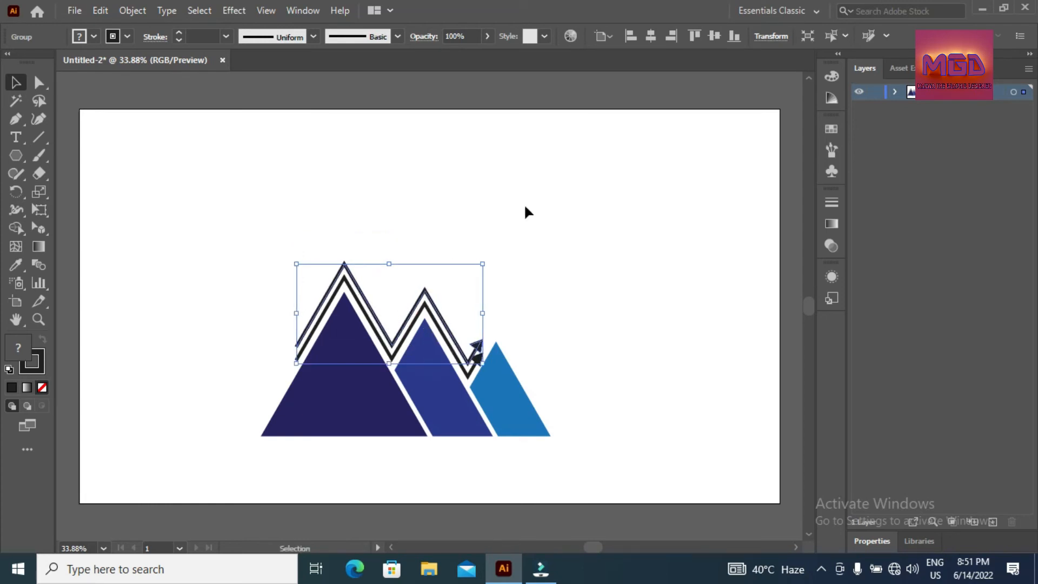
{"action": "left_click", "coordinate": [557, 226]}
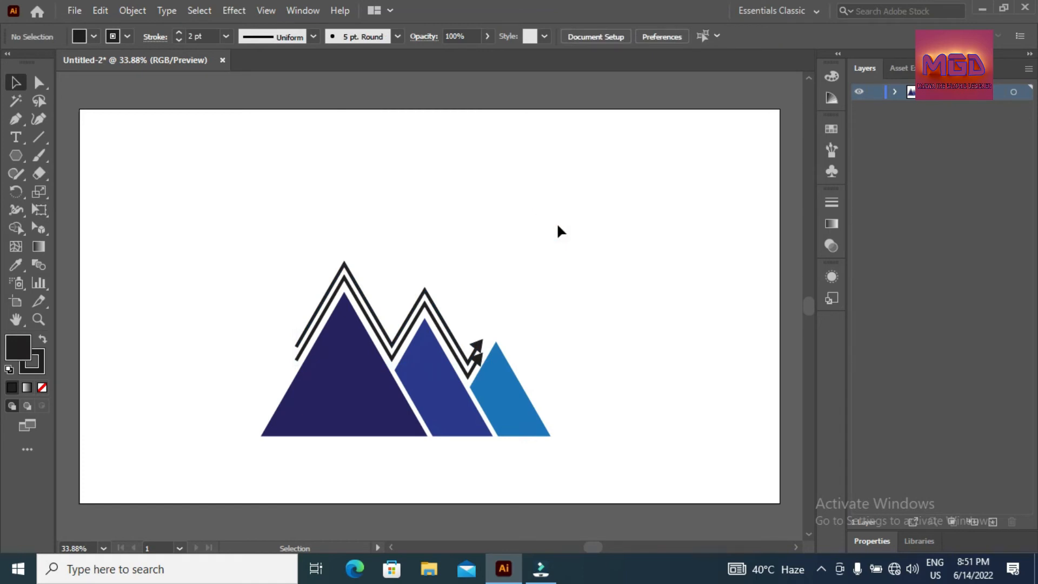
Duplicate the upper zigzag arrow and place the third copy in the empty area above the peaks.
{"action": "left_click", "coordinate": [423, 285]}
{"action": "left_click", "coordinate": [454, 168]}
{"action": "left_click_drag", "start_coordinate": [425, 289], "coordinate": [452, 211]}
Draw a small circle in the empty area at the artboard's upper left, with a yellow fill and a white stroke.
{"action": "left_click_drag", "start_coordinate": [16, 157], "coordinate": [78, 190]}
{"action": "left_click_drag", "start_coordinate": [181, 133], "coordinate": [231, 181]}
{"action": "left_click", "coordinate": [127, 36]}
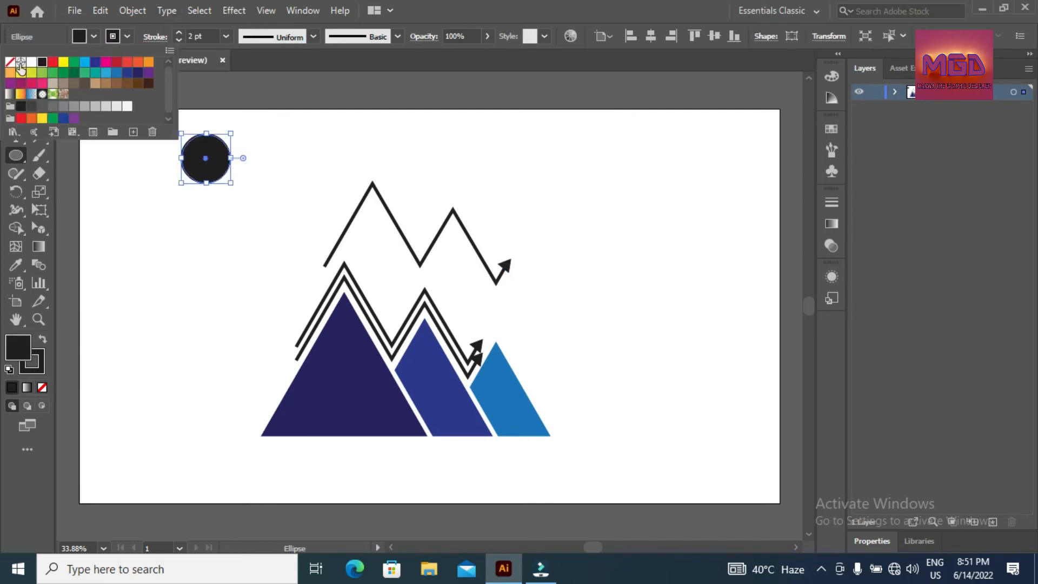
{"action": "left_click", "coordinate": [32, 62]}
{"action": "left_click", "coordinate": [92, 37]}
{"action": "left_click", "coordinate": [93, 36]}
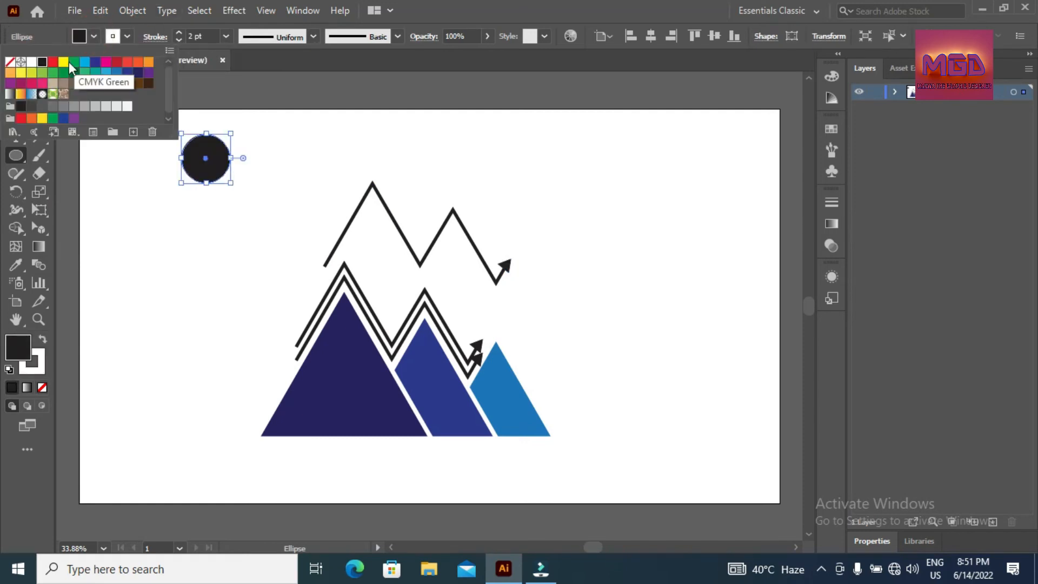
{"action": "left_click", "coordinate": [64, 62]}
{"action": "left_click", "coordinate": [513, 7]}
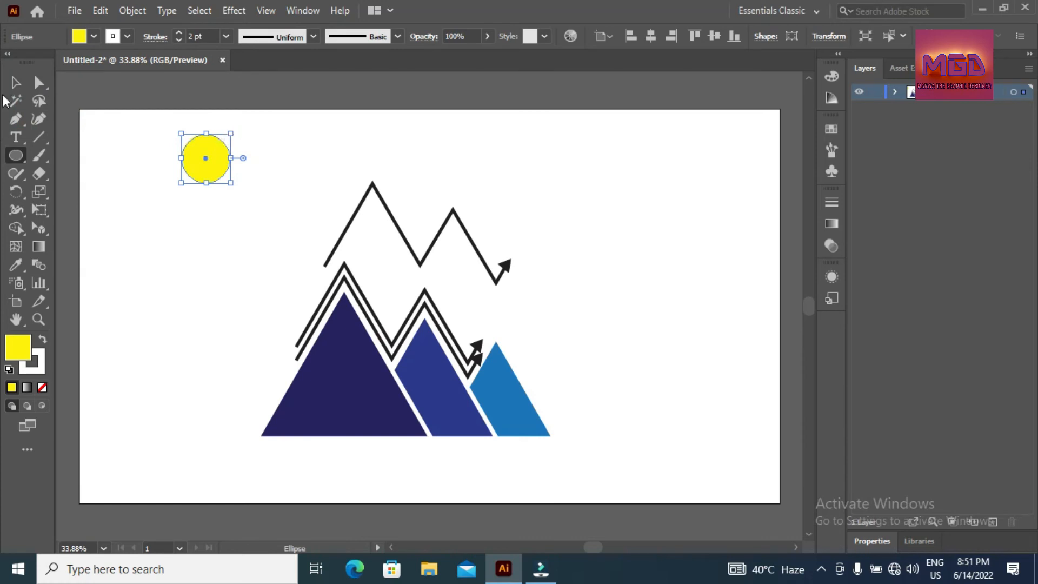
Place the yellow circle over the valley of the spare zigzag arrow and split the two shapes with Pathfinder Divide.
{"action": "left_click", "coordinate": [16, 83]}
{"action": "left_click_drag", "start_coordinate": [219, 148], "coordinate": [429, 226]}
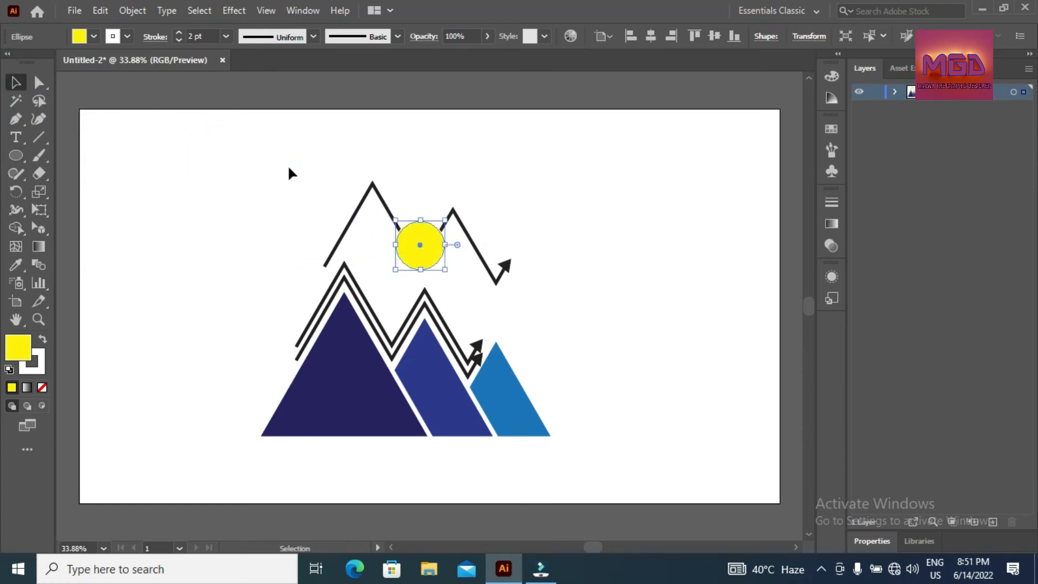
{"action": "left_click_drag", "start_coordinate": [289, 167], "coordinate": [522, 261]}
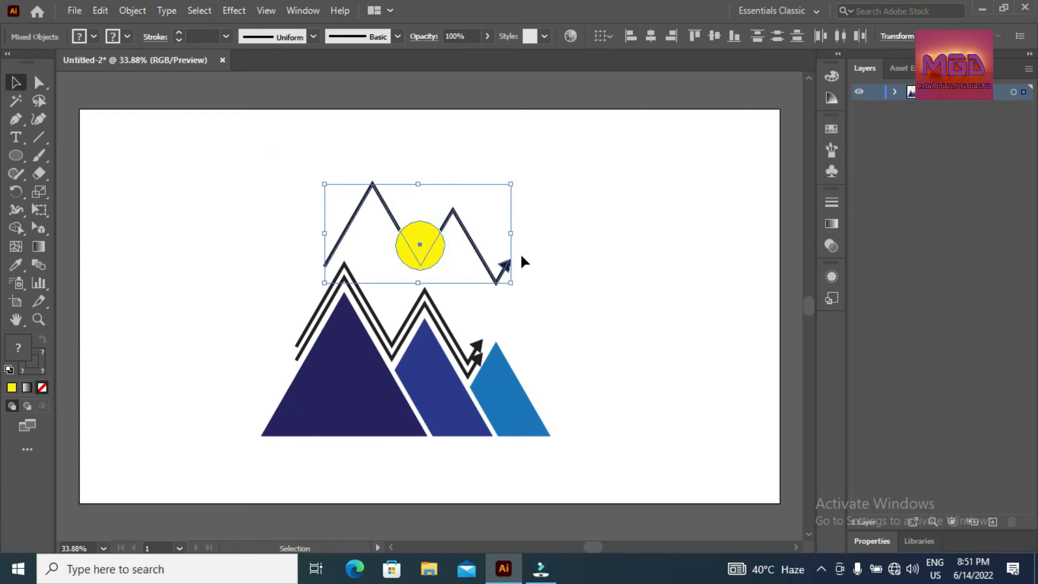
{"action": "left_click", "coordinate": [293, 7]}
{"action": "left_click", "coordinate": [382, 361]}
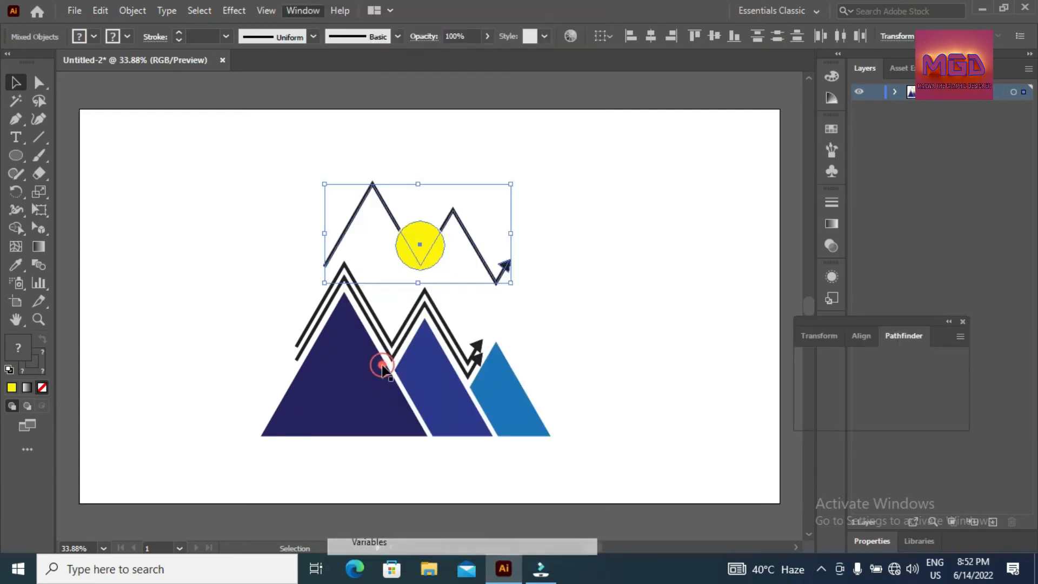
{"action": "left_click", "coordinate": [809, 416]}
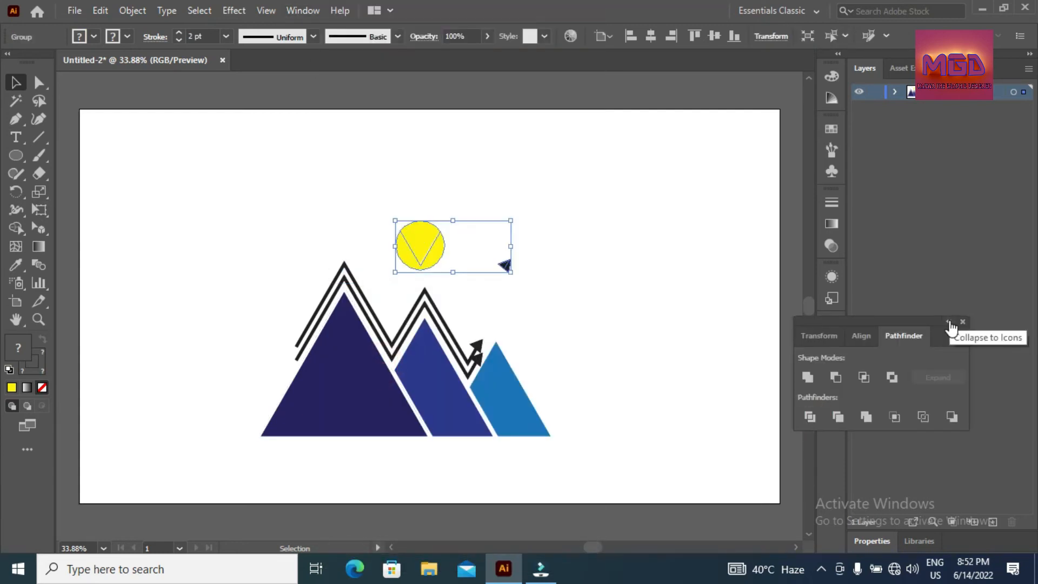
Ungroup the divided shapes and delete the circle's lower part and the loose arrowhead, keeping only the yellow wedge.
{"action": "right_click", "coordinate": [427, 238]}
{"action": "left_click", "coordinate": [488, 362]}
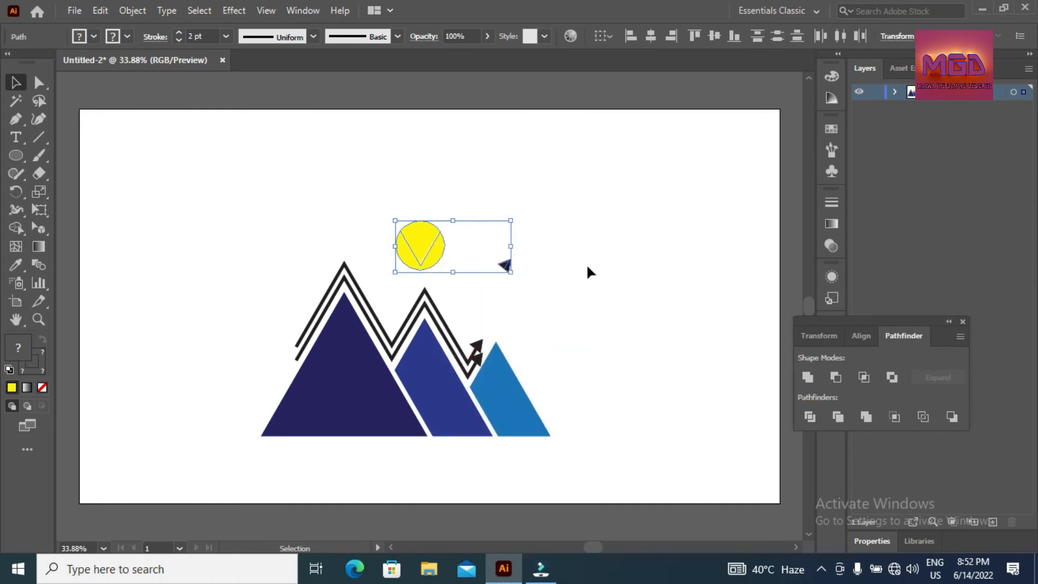
{"action": "left_click", "coordinate": [587, 266]}
{"action": "left_click_drag", "start_coordinate": [441, 248], "coordinate": [430, 259]}
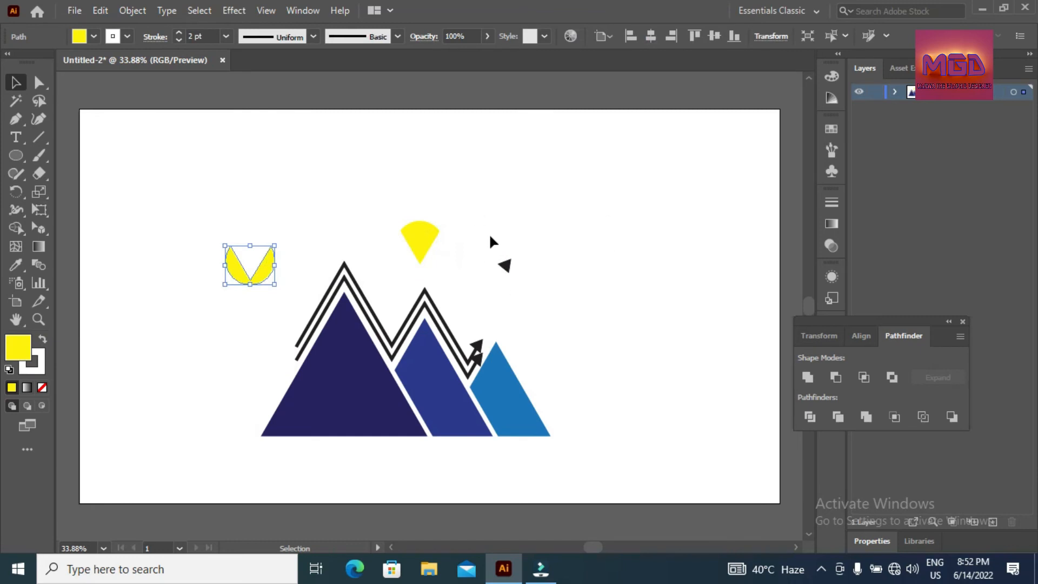
{"action": "key", "text": "Delete"}
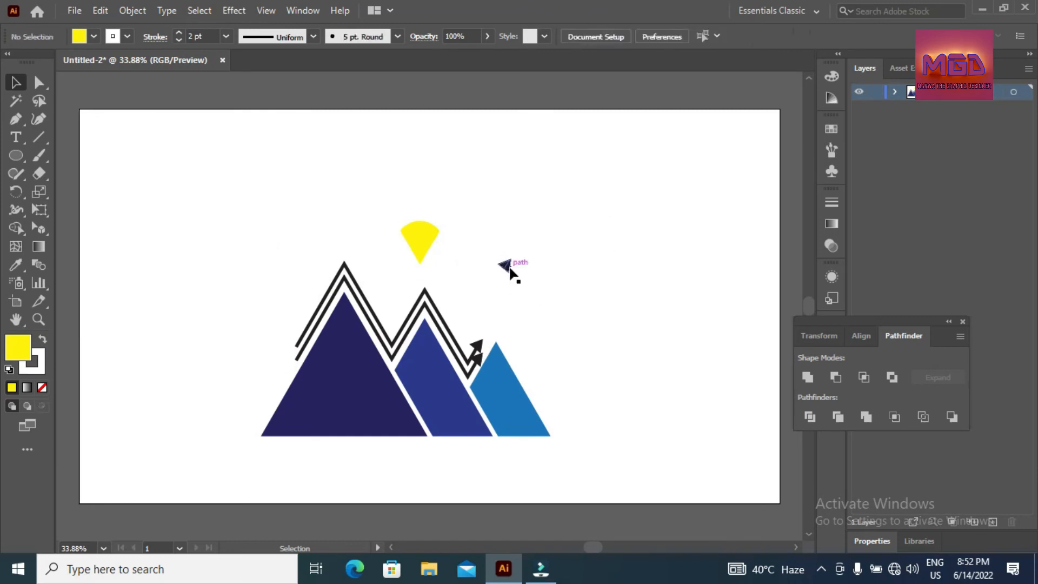
{"action": "left_click", "coordinate": [505, 264]}
{"action": "key", "text": "Delete"}
Give the yellow wedge a 20 pt white stroke, then scale it down to fit in the valley between the first two peaks.
{"action": "left_click", "coordinate": [414, 226]}
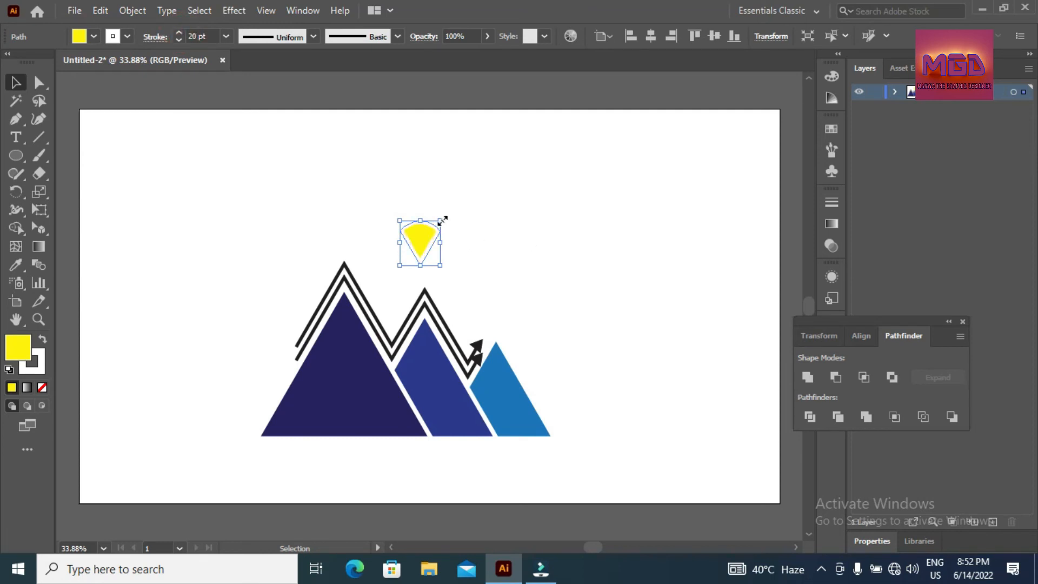
{"action": "left_click_drag", "start_coordinate": [442, 218], "coordinate": [392, 323]}
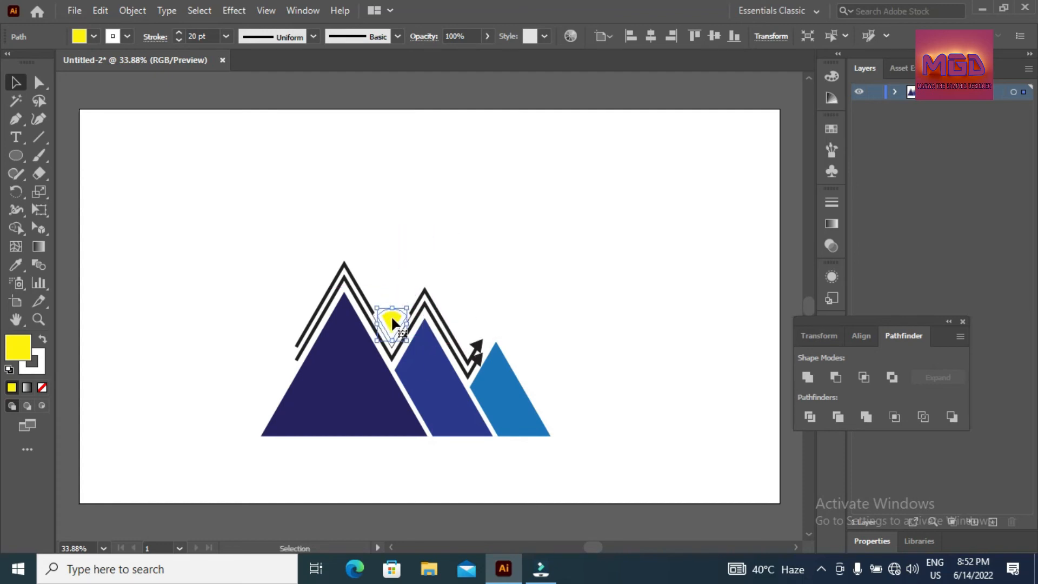
{"action": "left_click", "coordinate": [471, 226]}
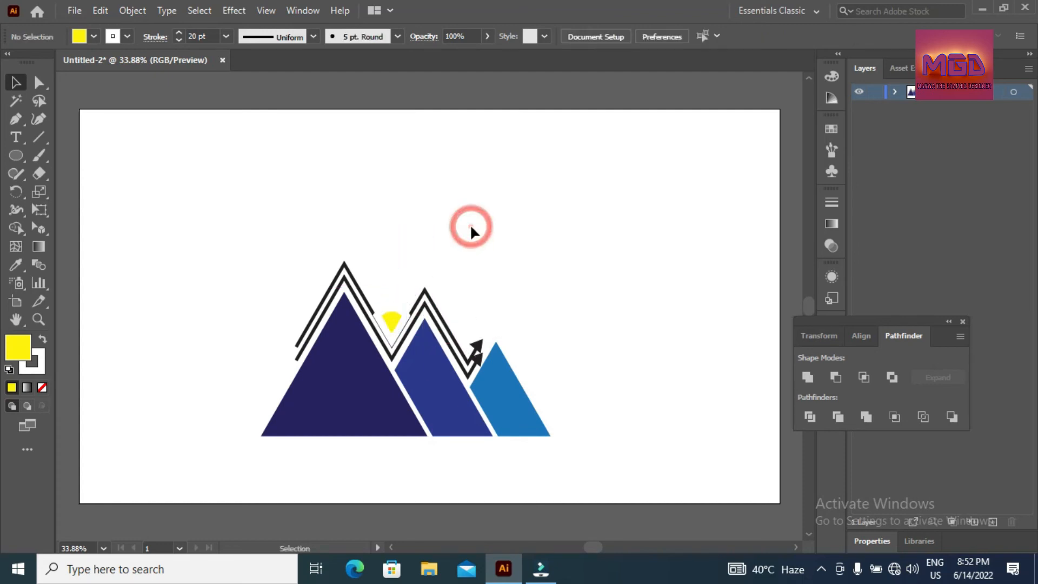
{"action": "left_click", "coordinate": [398, 316]}
{"action": "mouse_move", "coordinate": [408, 310]}
{"action": "left_mouse_down"}
{"action": "mouse_move", "coordinate": [427, 304]}
{"action": "mouse_move", "coordinate": [412, 301]}
{"action": "left_mouse_up"}
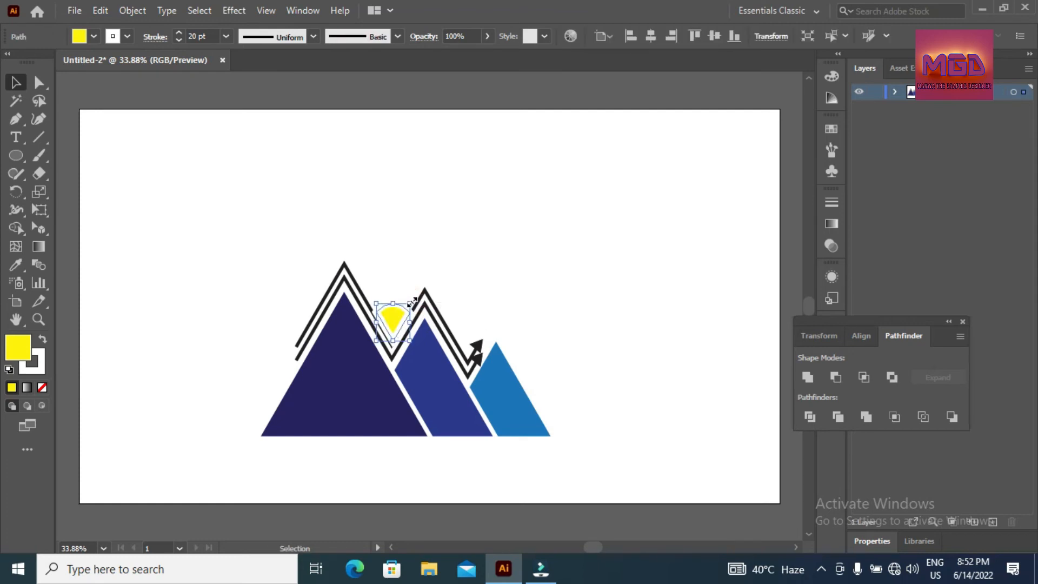
Send the yellow wedge to the back, behind the zigzag arrows and mountains.
{"action": "right_click", "coordinate": [390, 312]}
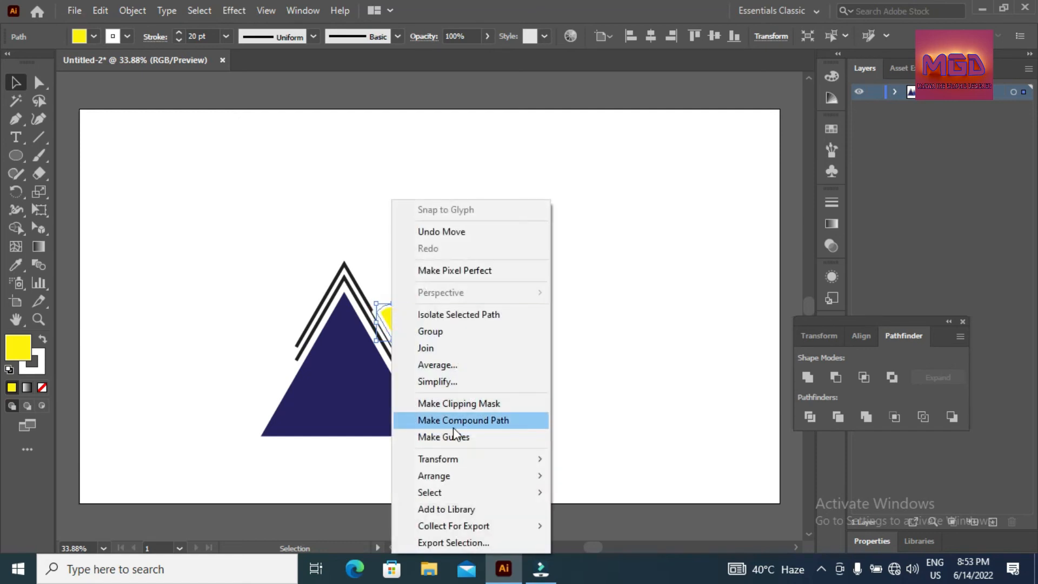
{"action": "mouse_move", "coordinate": [469, 457]}
{"action": "mouse_move", "coordinate": [519, 477]}
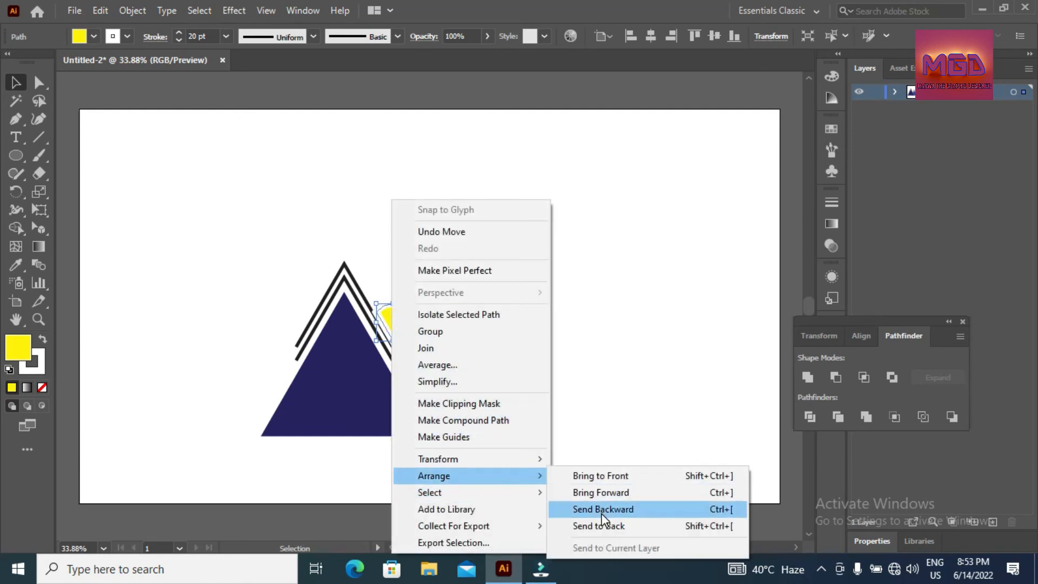
{"action": "left_click", "coordinate": [601, 515]}
{"action": "left_click", "coordinate": [622, 231]}
Group the mountains, zigzag arrows and sun, and centre the group horizontally and vertically on the artboard.
{"action": "left_click_drag", "start_coordinate": [231, 203], "coordinate": [432, 384]}
{"action": "right_click", "coordinate": [417, 370]}
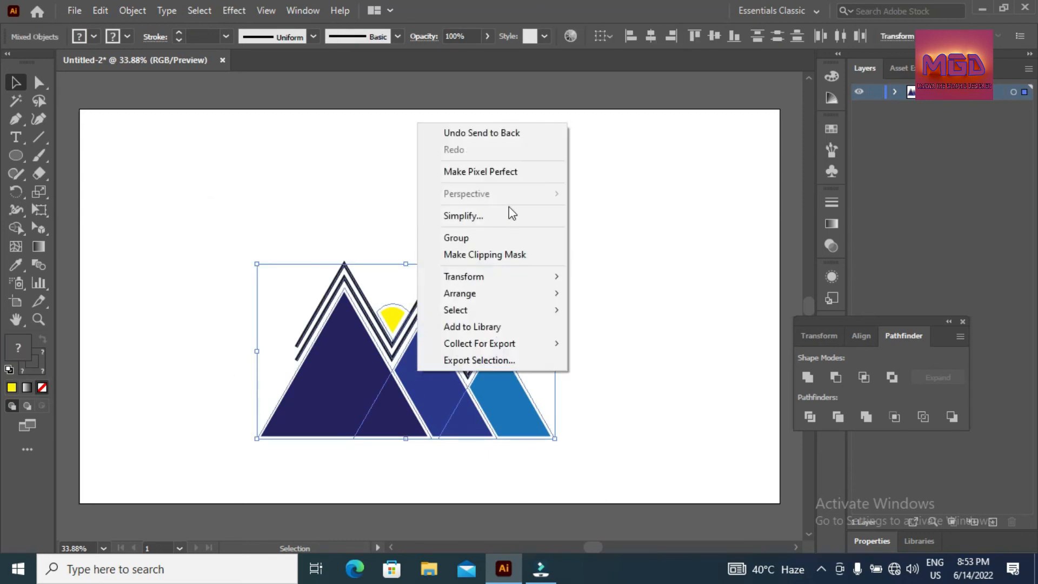
{"action": "left_click", "coordinate": [496, 238]}
{"action": "left_click", "coordinate": [650, 36]}
{"action": "left_click", "coordinate": [715, 36]}
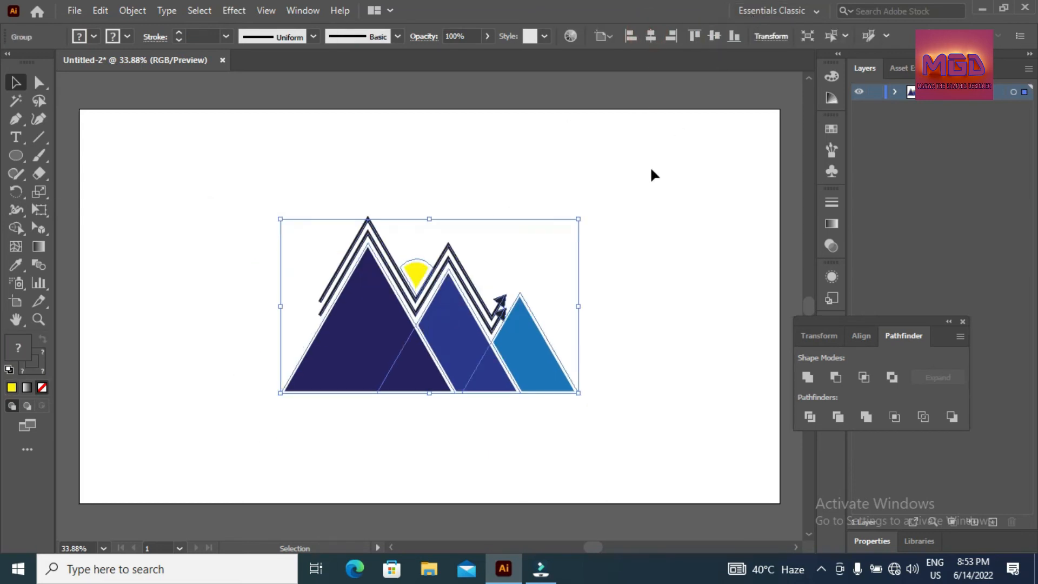
{"action": "left_click", "coordinate": [501, 158]}
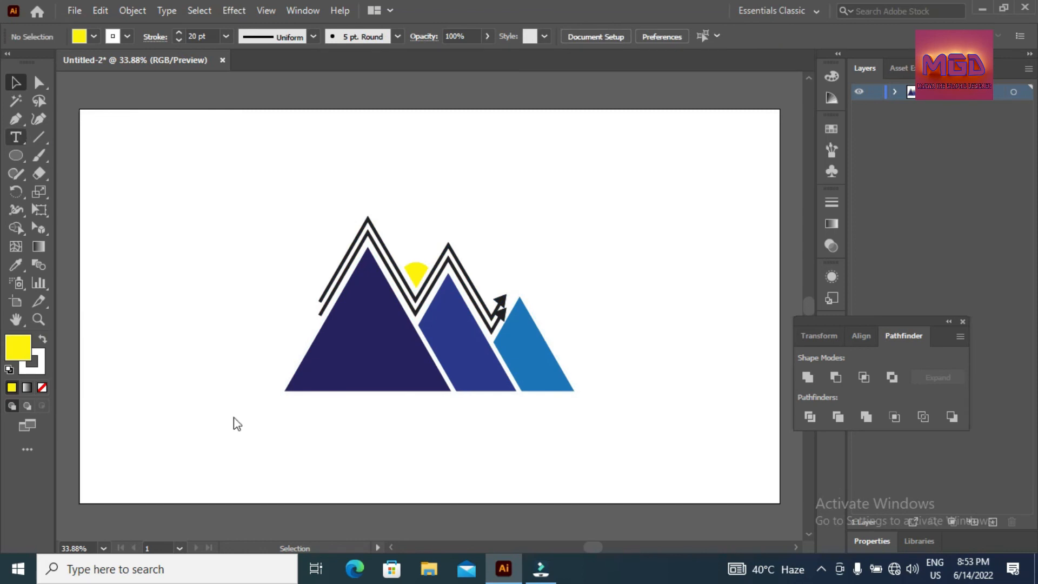
Add the text "The" below the mountains, enlarge it to about 145 pt and line it up with the left mountain's base corner.
{"action": "key", "text": "t"}
{"action": "left_click", "coordinate": [308, 413]}
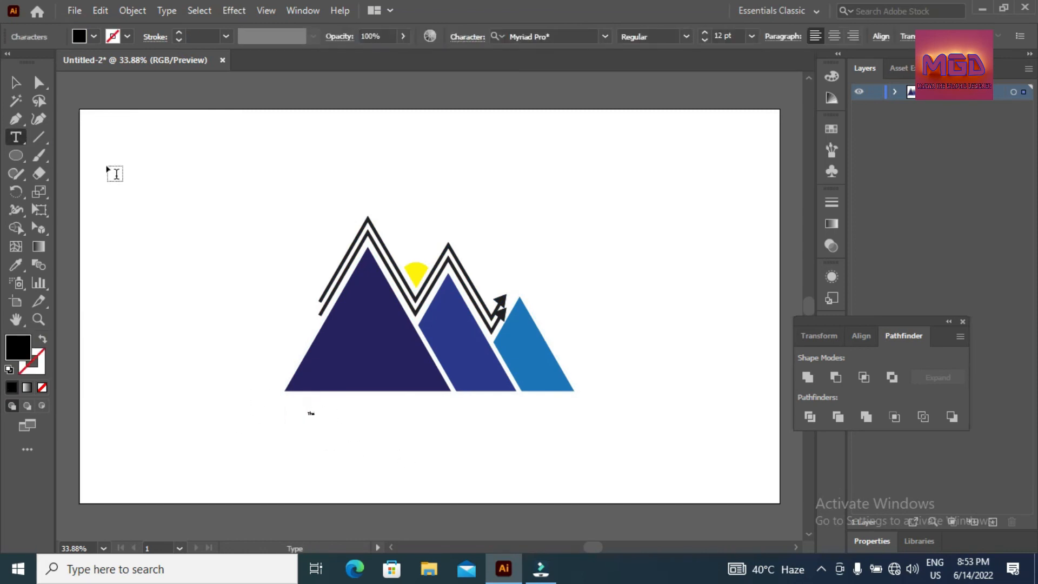
{"action": "left_click", "coordinate": [19, 83]}
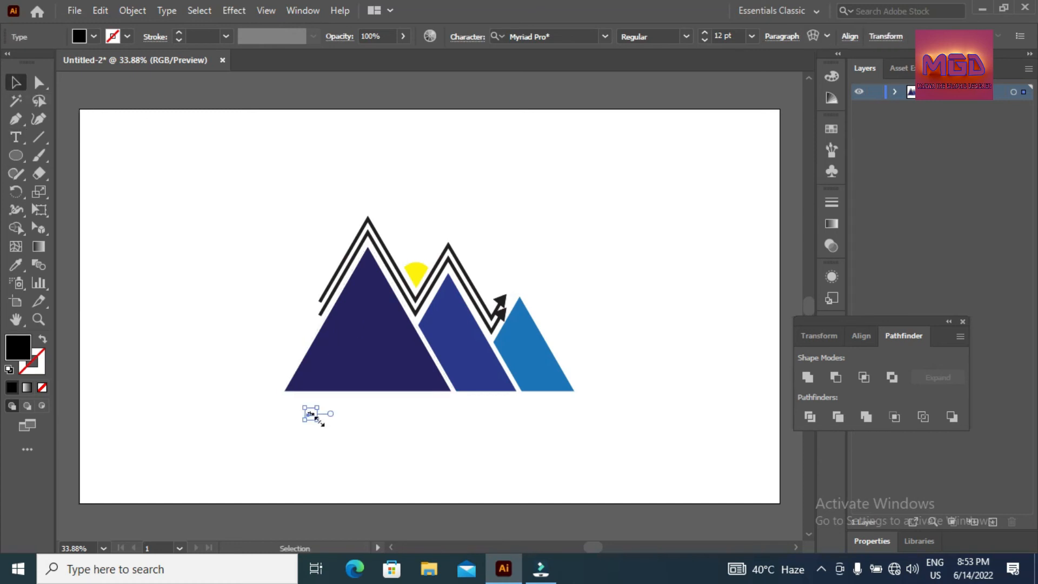
{"action": "left_click_drag", "start_coordinate": [316, 419], "coordinate": [387, 458]}
{"action": "left_click_drag", "start_coordinate": [316, 428], "coordinate": [319, 423]}
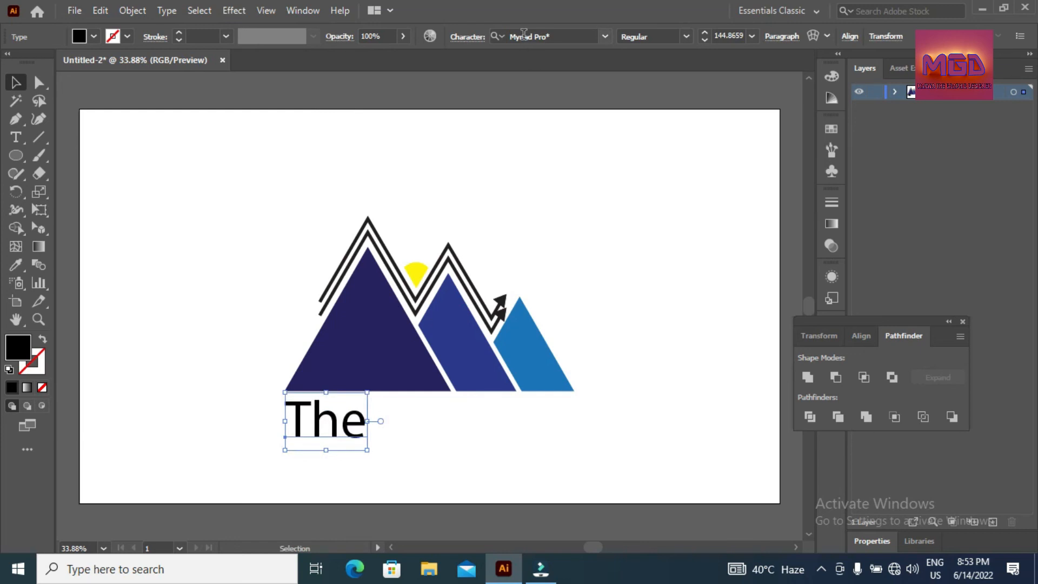
Set the font of the text "The" to Arial.
{"action": "left_click", "coordinate": [605, 36]}
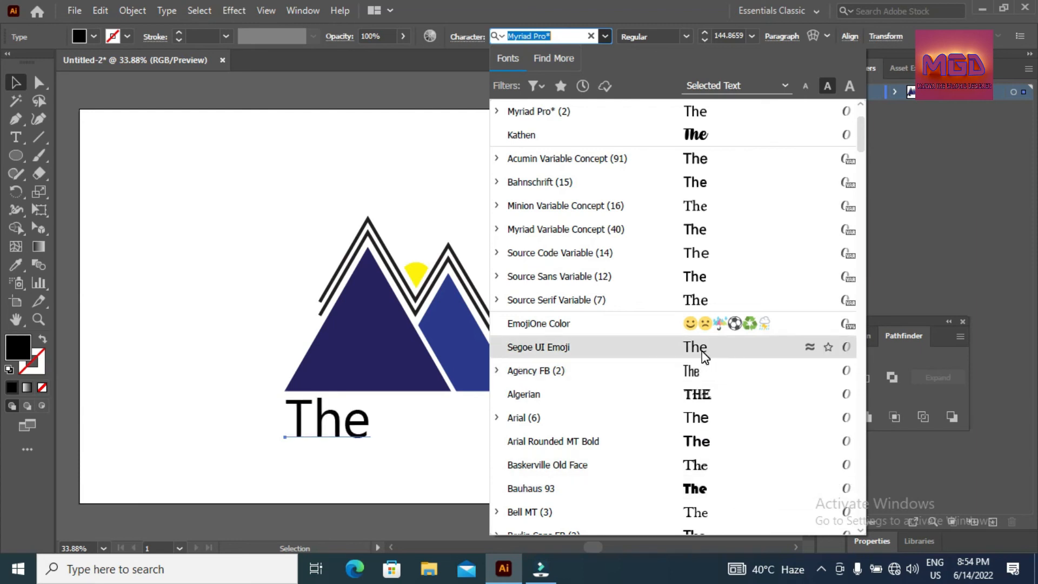
{"action": "left_click", "coordinate": [699, 426]}
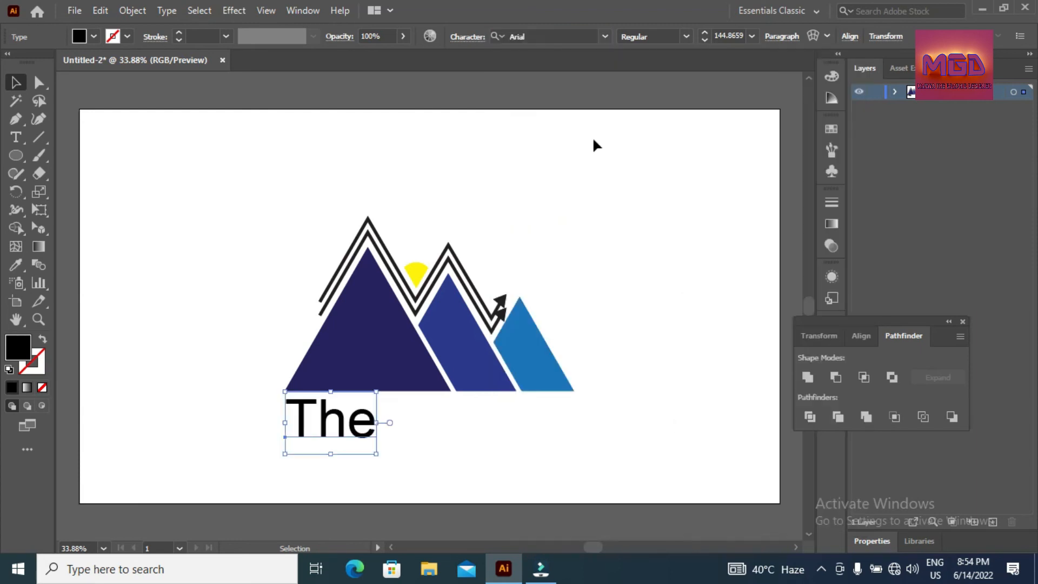
{"action": "left_click", "coordinate": [593, 146]}
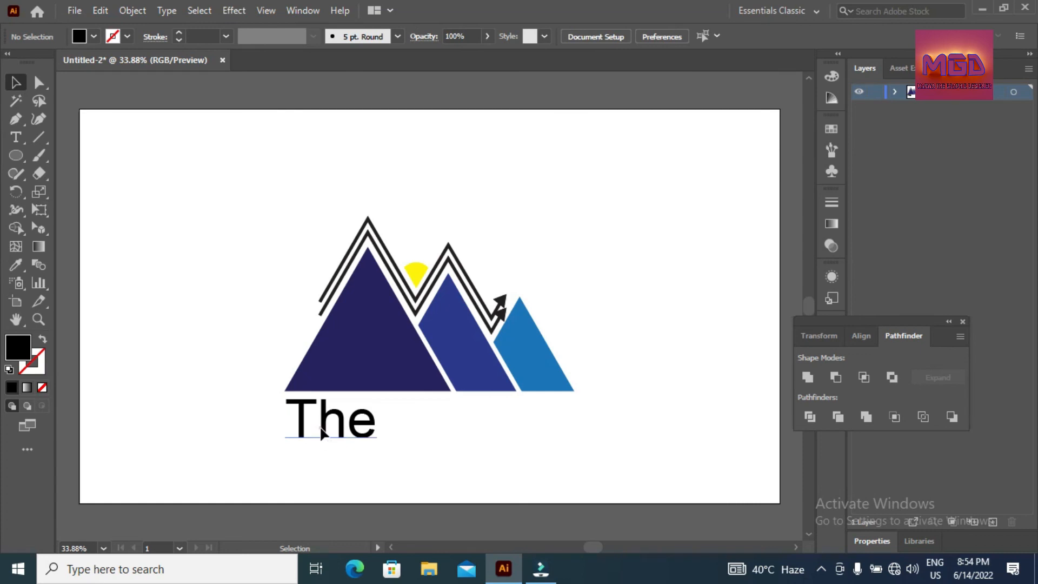
Duplicate the text "The" to its right and replace the copy's wording with "Company".
{"action": "left_click_drag", "start_coordinate": [322, 433], "coordinate": [441, 440]}
{"action": "key", "text": "t"}
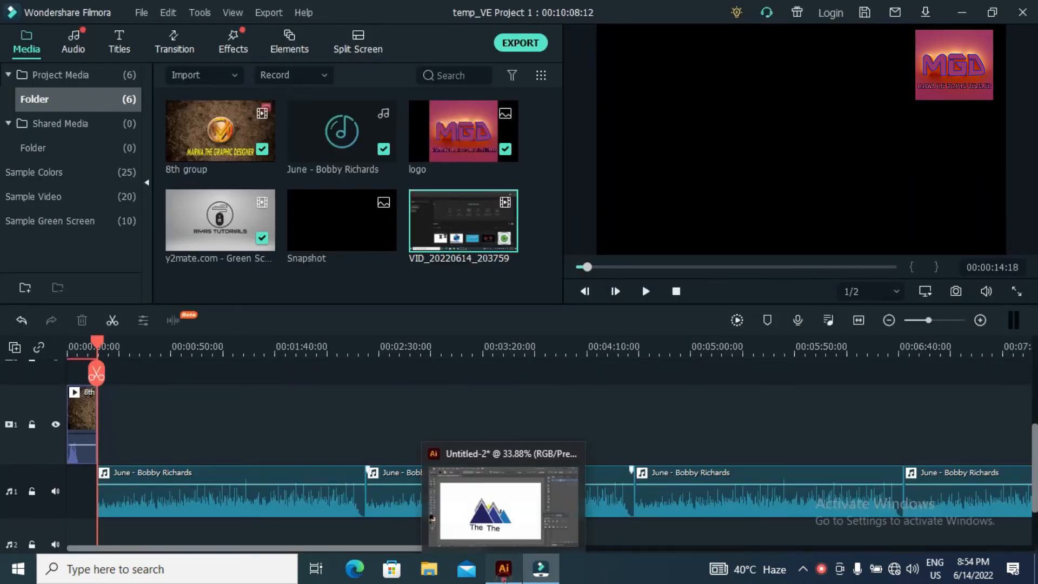
{"action": "left_click", "coordinate": [504, 568]}
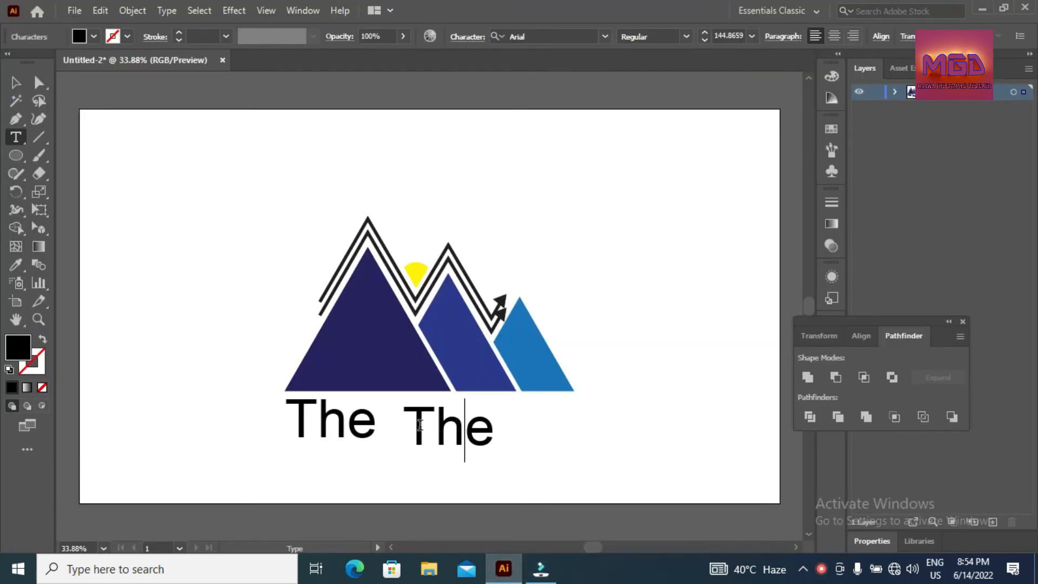
{"action": "left_click_drag", "start_coordinate": [404, 424], "coordinate": [493, 425]}
{"action": "key", "text": "BackSpace"}
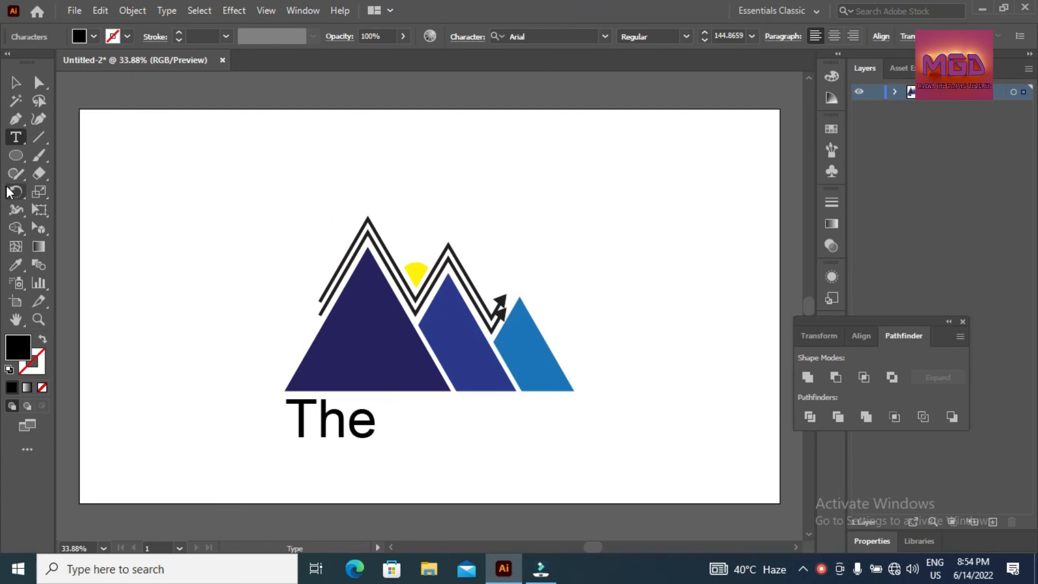
{"action": "type", "text": "Company"}
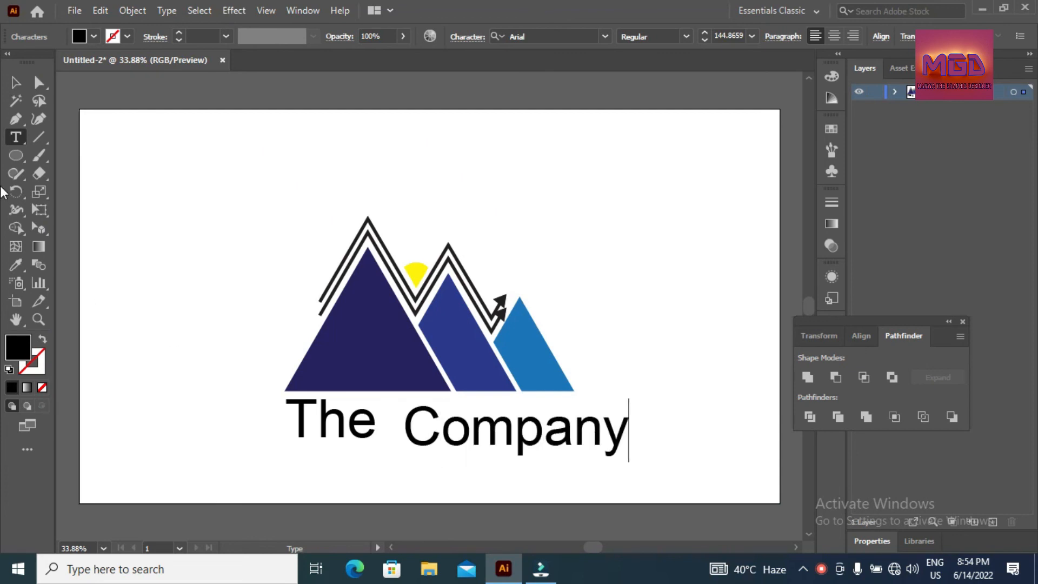
Scale the word "Company" down to about 111 pt and move it next to "The" on the same baseline.
{"action": "left_click", "coordinate": [15, 83]}
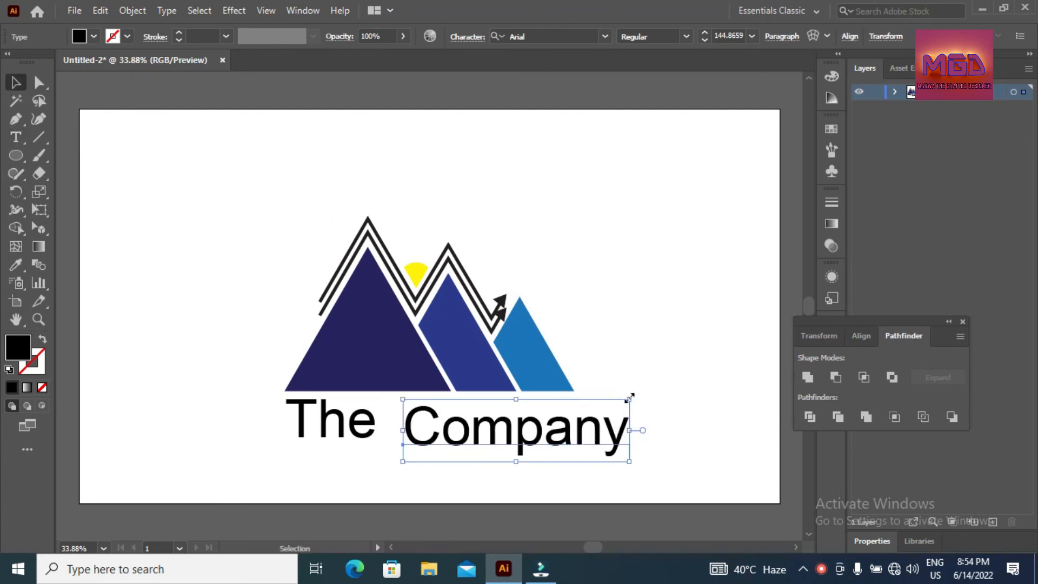
{"action": "left_click_drag", "start_coordinate": [628, 398], "coordinate": [576, 414]}
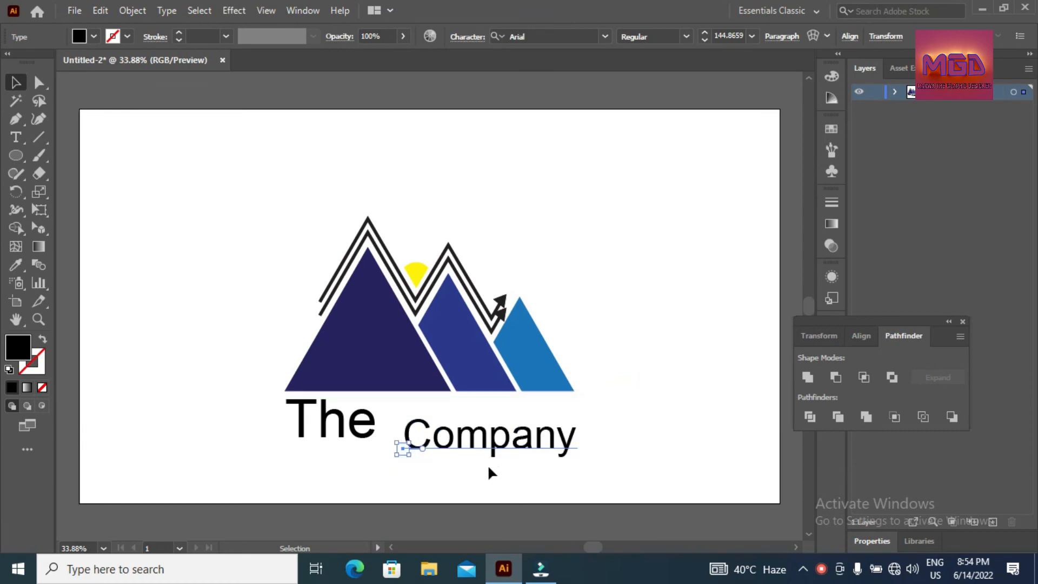
{"action": "left_click_drag", "start_coordinate": [493, 447], "coordinate": [480, 431]}
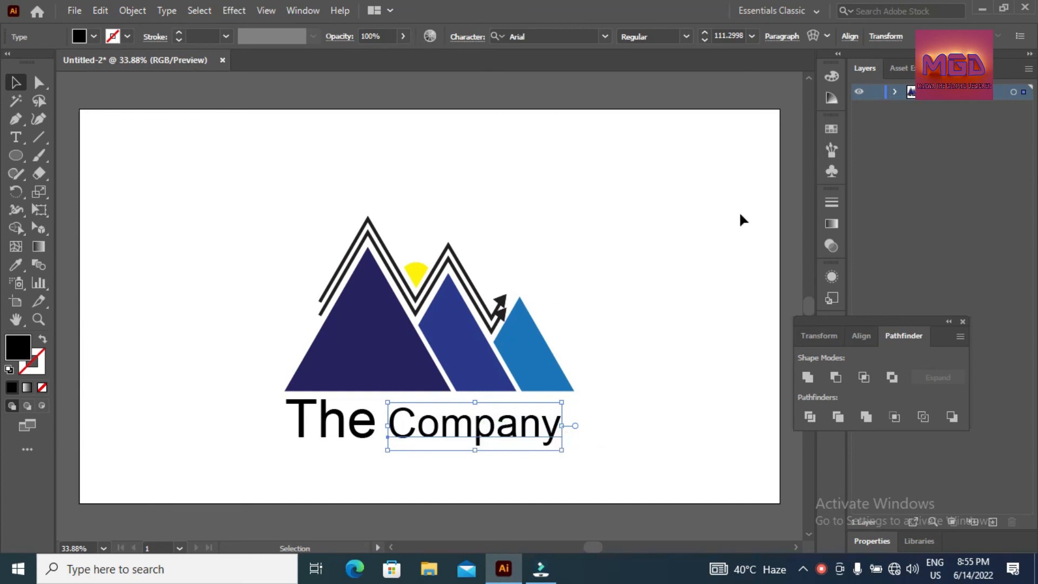
Fill the word "Company" with the same medium blue as the smallest mountain.
{"action": "left_click", "coordinate": [93, 37]}
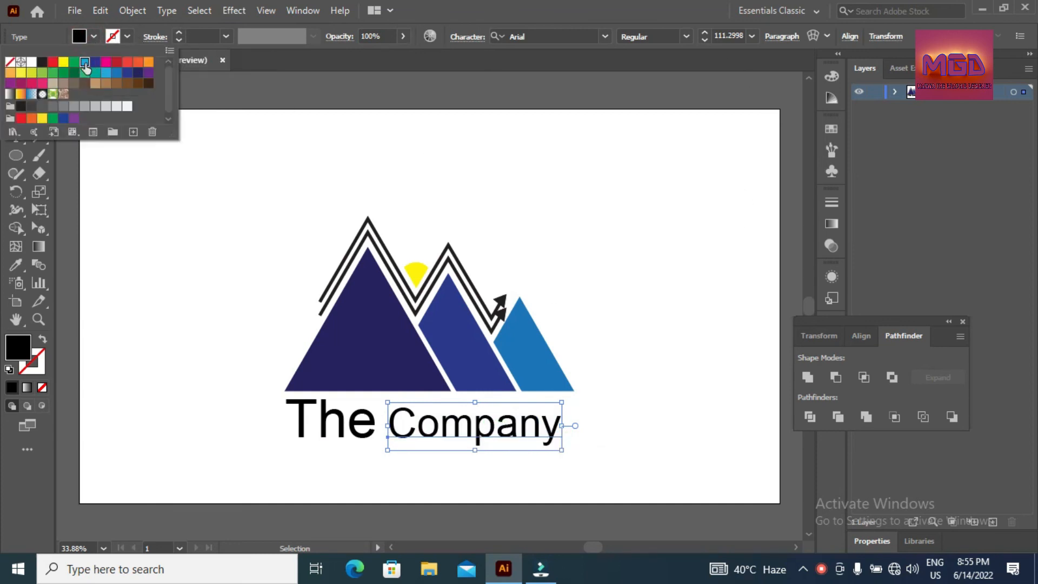
{"action": "left_click", "coordinate": [86, 63]}
{"action": "left_click", "coordinate": [138, 74]}
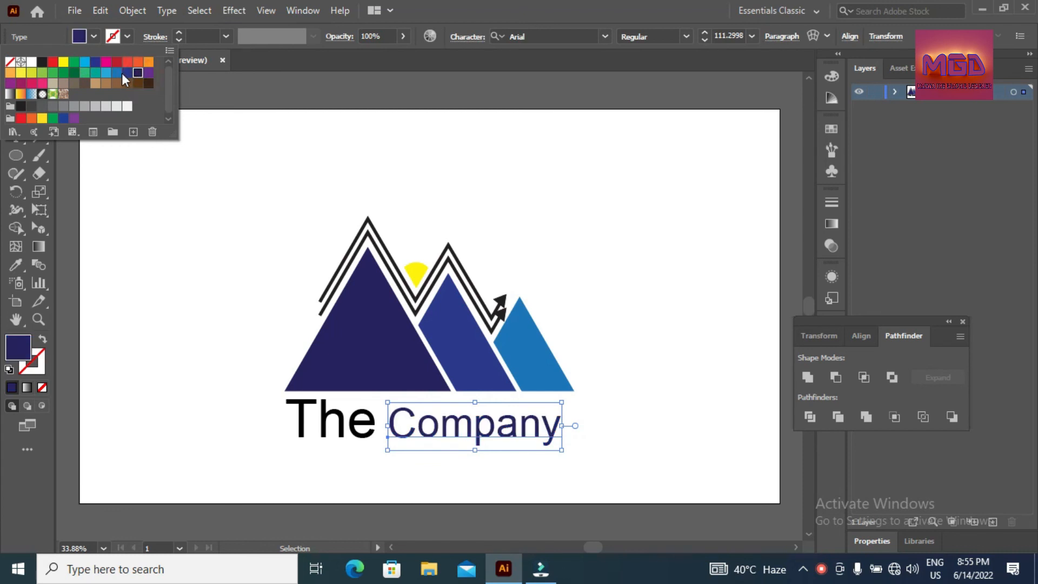
{"action": "left_click", "coordinate": [116, 73]}
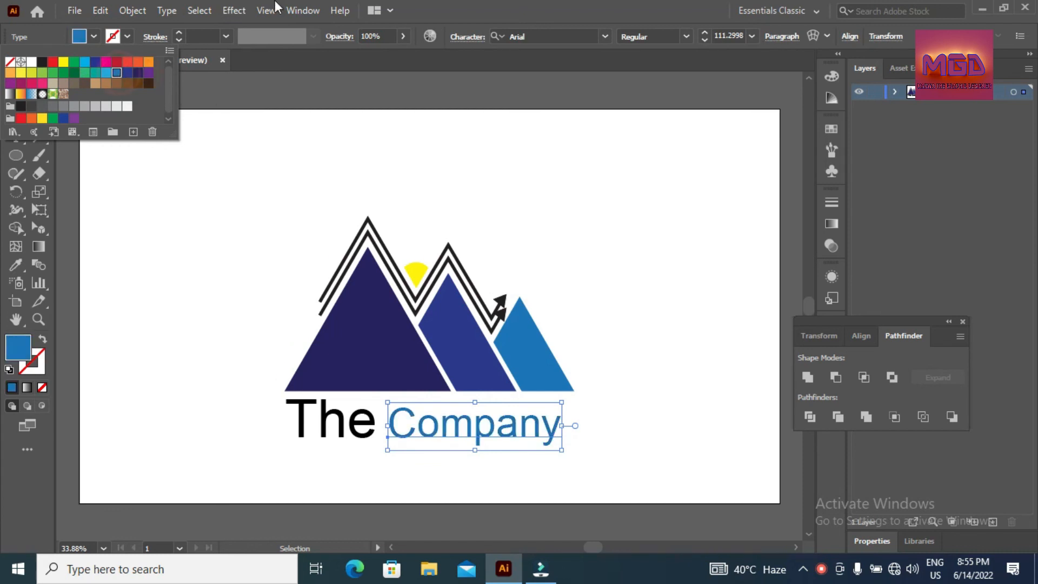
Set the font style of the word "Company" to Bold.
{"action": "left_click", "coordinate": [686, 37]}
{"action": "left_click", "coordinate": [650, 100]}
{"action": "left_click", "coordinate": [650, 288]}
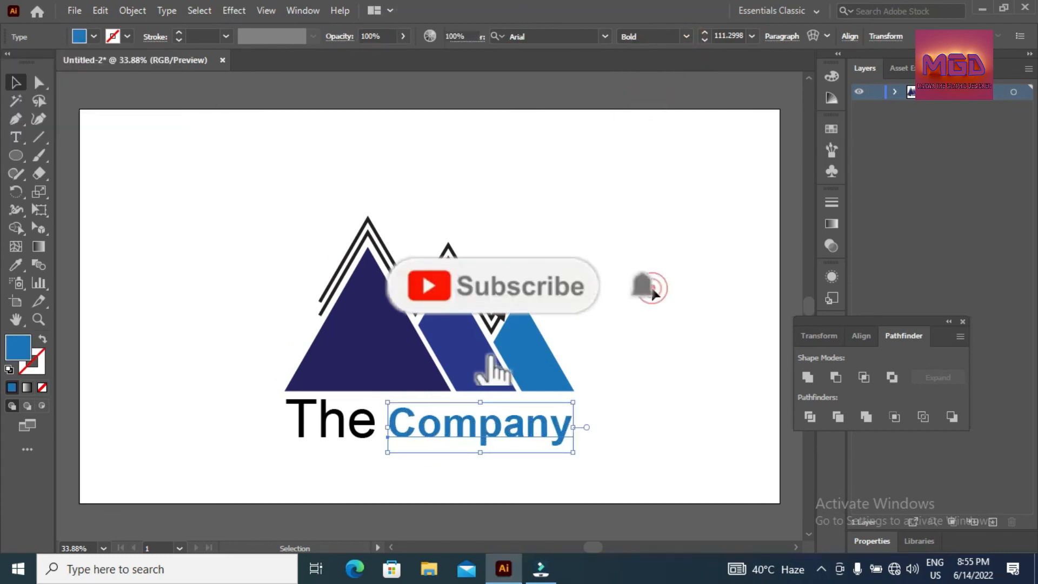
Group the words "The" and "Company" into one object.
{"action": "left_click", "coordinate": [286, 424]}
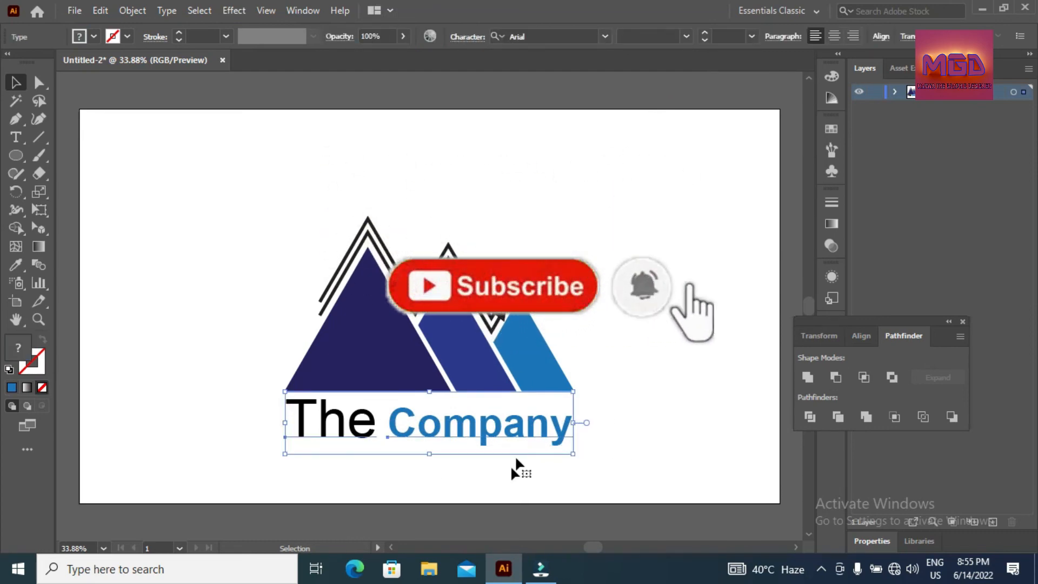
{"action": "right_click", "coordinate": [489, 431]}
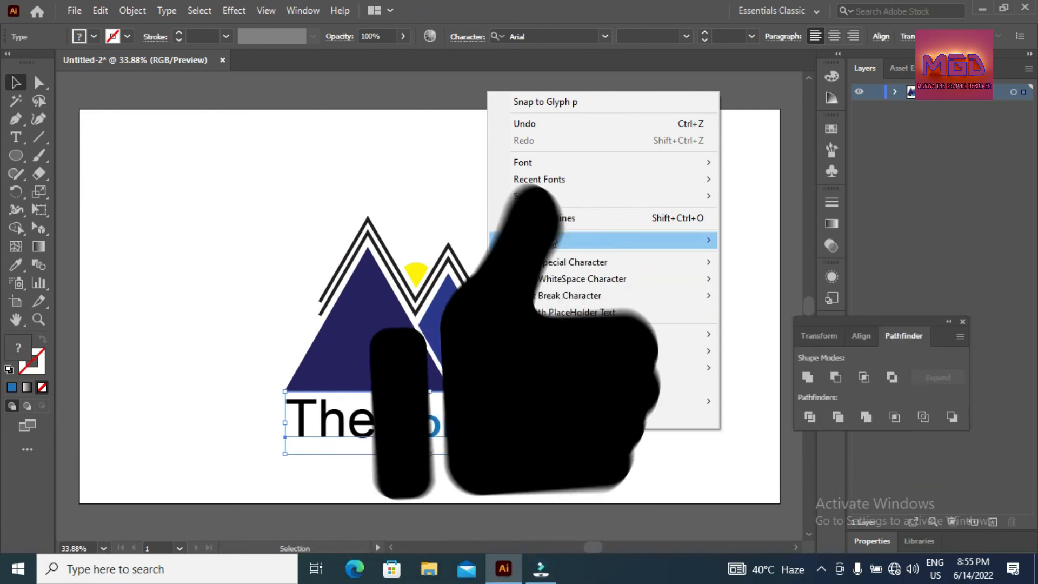
{"action": "left_click", "coordinate": [132, 11]}
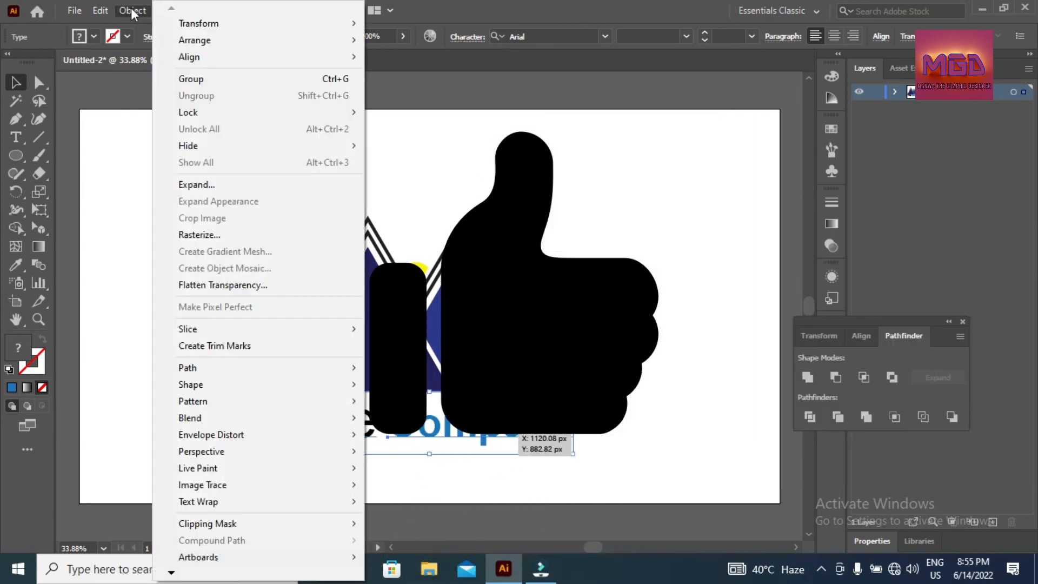
{"action": "left_click", "coordinate": [187, 78]}
{"action": "left_click", "coordinate": [411, 481]}
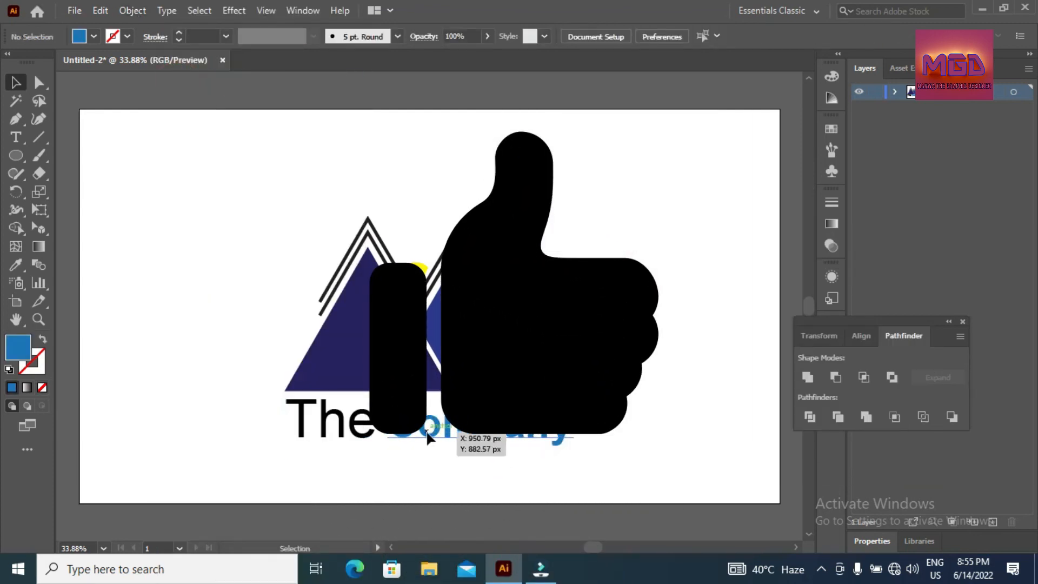
Nudge the grouped text "The Company" horizontally until it lines up with the base of the mountains.
{"action": "left_click_drag", "start_coordinate": [425, 431], "coordinate": [432, 432]}
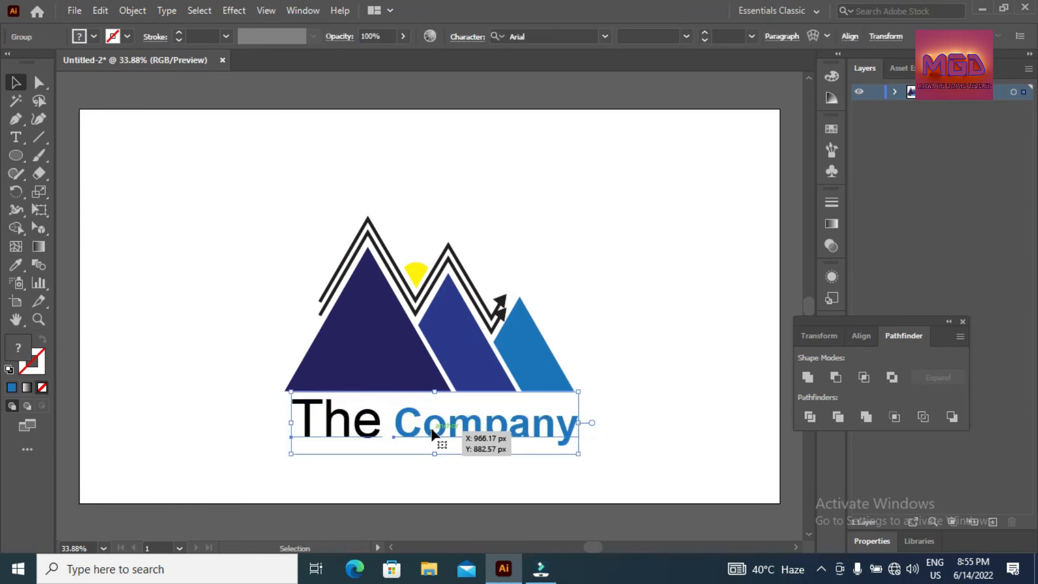
{"action": "key", "text": "Left"}
{"action": "key", "text": "Left"}
{"action": "key", "text": "Left"}
{"action": "key", "text": "Left"}
{"action": "key", "text": "Left"}
{"action": "key", "text": "Left"}
{"action": "key", "text": "Left"}
{"action": "key", "text": "Left"}
{"action": "key", "text": "Left"}
{"action": "key", "text": "Left"}
{"action": "key", "text": "Left"}
{"action": "key", "text": "Left"}
{"action": "key", "text": "Left"}
{"action": "key", "text": "Left"}
{"action": "key", "text": "Left"}
{"action": "key", "text": "Left"}
{"action": "key", "text": "Left"}
{"action": "key", "text": "Left"}
{"action": "key", "text": "Left"}
{"action": "key", "text": "Left"}
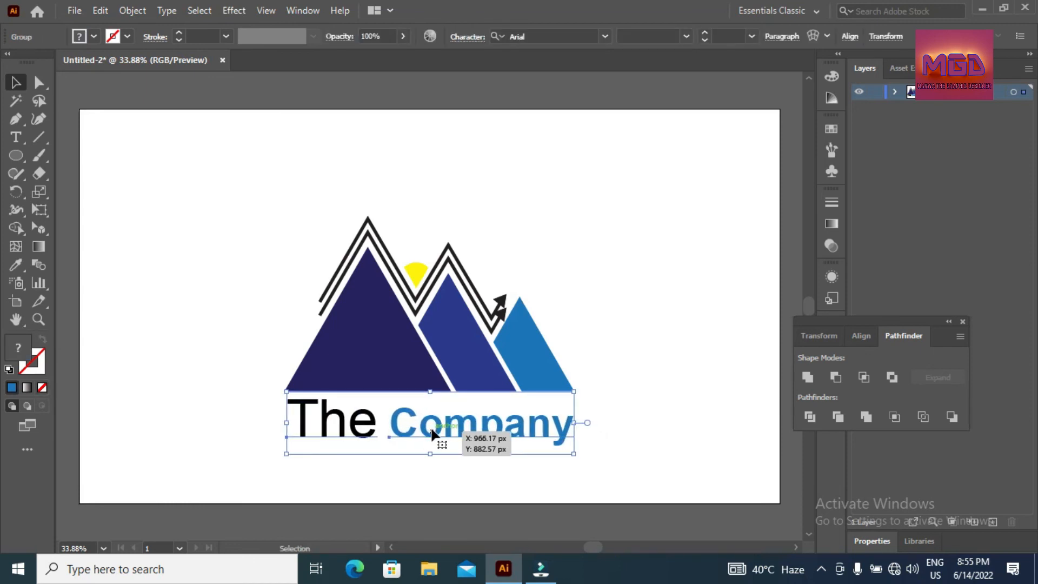
Group the mountains, arrows, sun and company text into a single logo object.
{"action": "left_click_drag", "start_coordinate": [294, 181], "coordinate": [582, 466]}
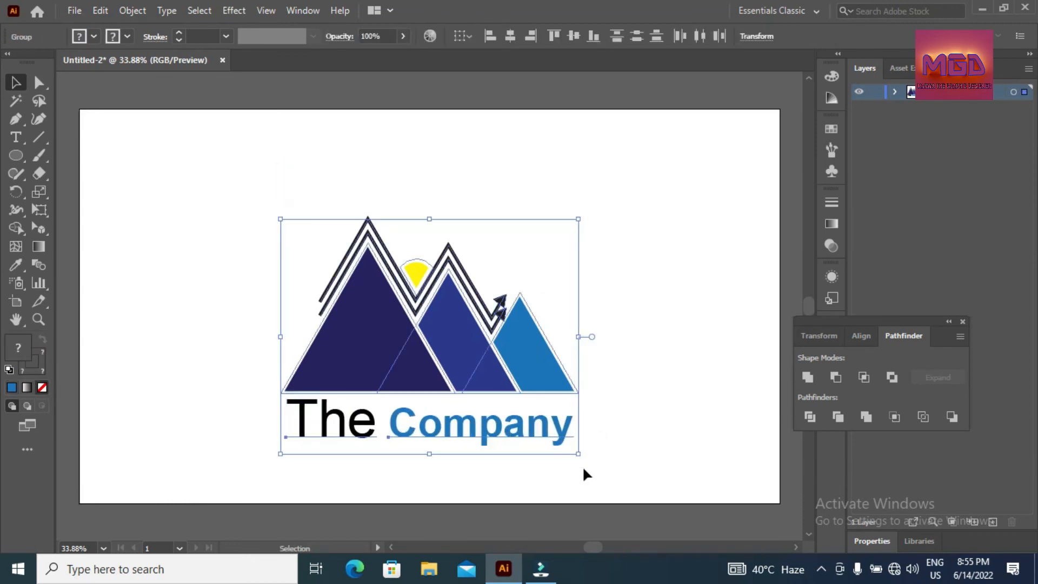
{"action": "right_click", "coordinate": [468, 364]}
{"action": "left_click", "coordinate": [531, 228]}
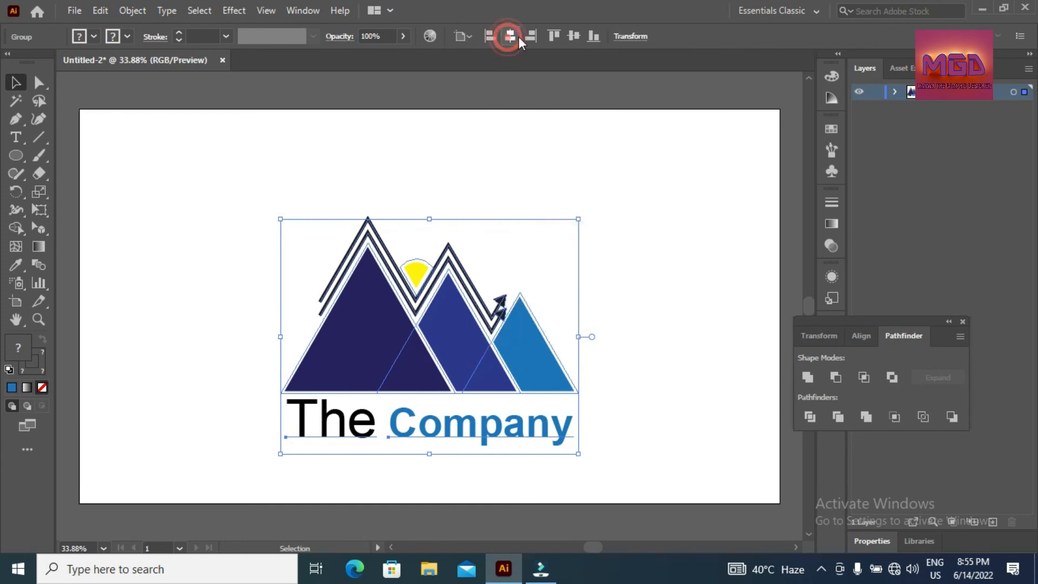